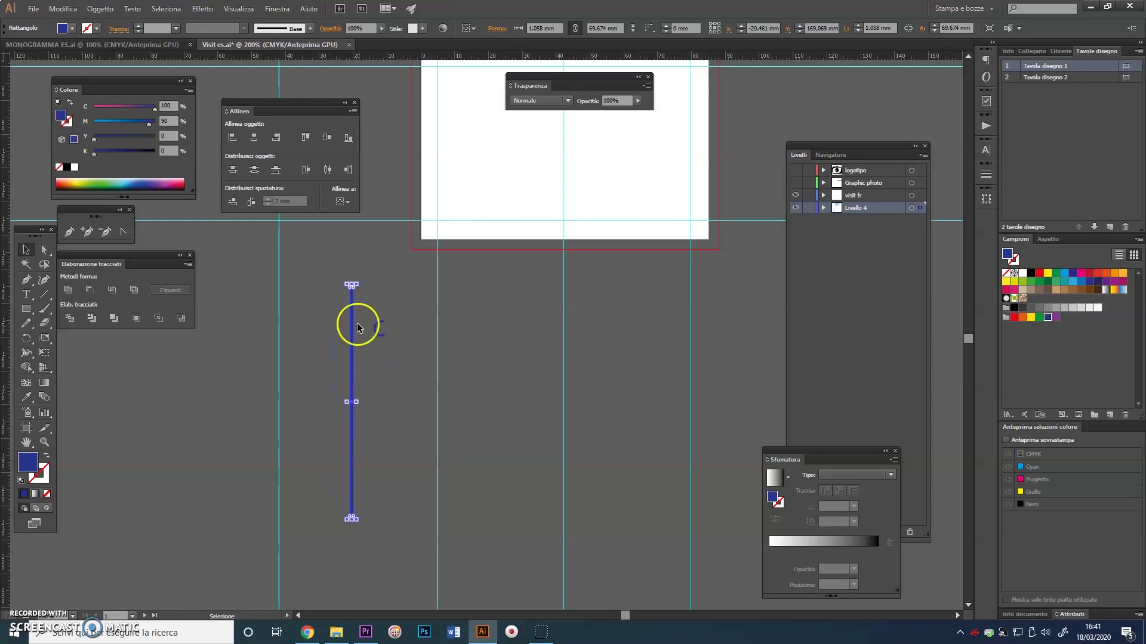
# Duplicate the thin blue bar to the right and repeat the copy until there are ten bars
pyautogui.moveTo(354, 319); pyautogui.dragTo(386, 360)
pyautogui.moveTo(464, 374); pyautogui.dragTo(484, 367)
pyautogui.click(286, 340)
pyautogui.click(417, 366)
pyautogui.click(400, 392)
# Copy the bars further right twice to form a long row, then select every bar
pyautogui.moveTo(385, 391); pyautogui.dragTo(513, 397)
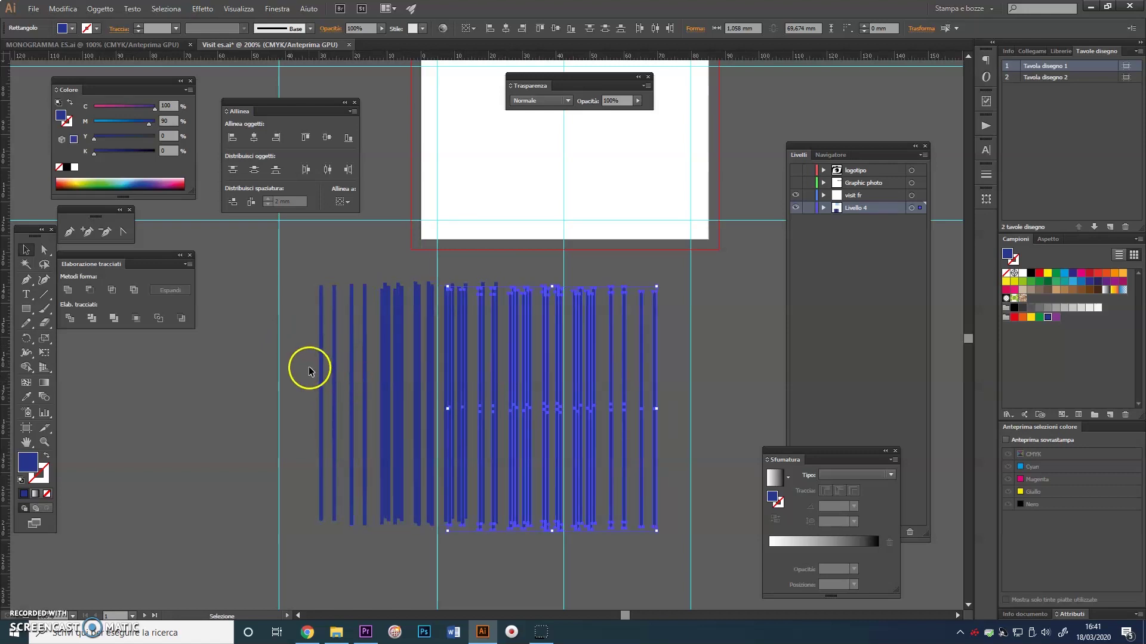
pyautogui.moveTo(694, 427); pyautogui.dragTo(694, 426)
pyautogui.moveTo(496, 403); pyautogui.dragTo(547, 410)
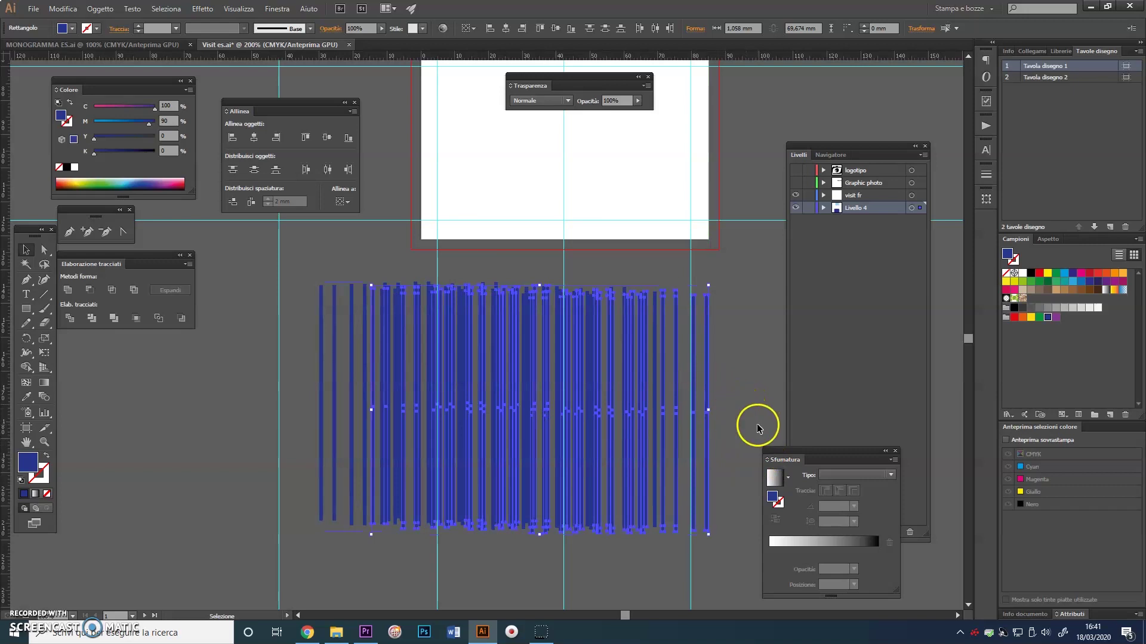
pyautogui.moveTo(821, 148); pyautogui.dragTo(845, 129)
pyautogui.moveTo(776, 453); pyautogui.dragTo(857, 442)
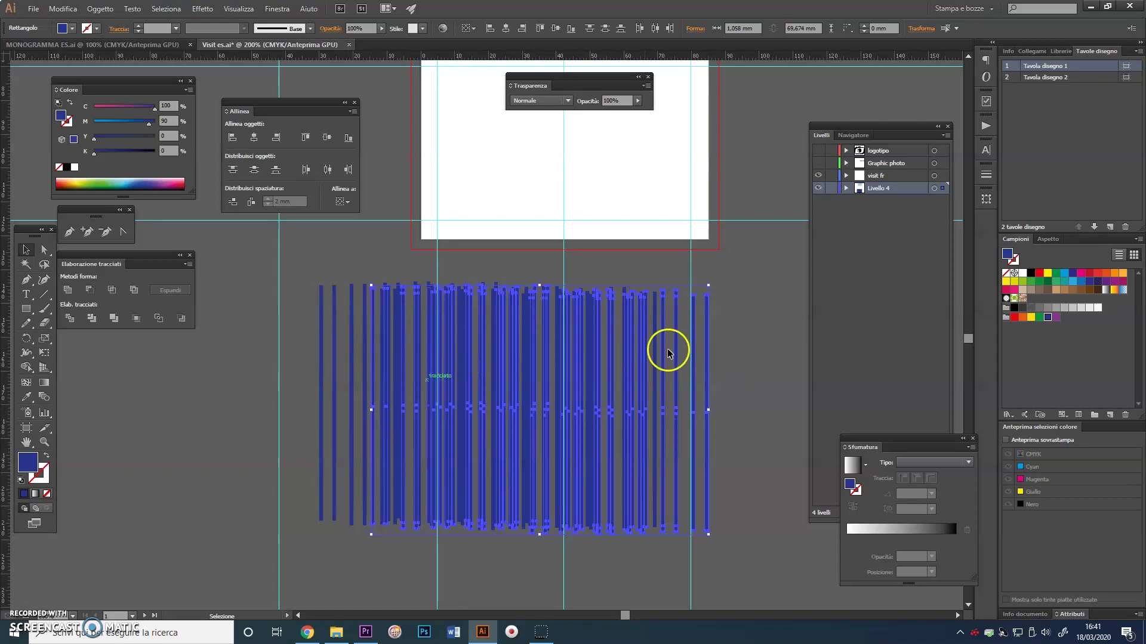
pyautogui.moveTo(434, 295); pyautogui.dragTo(715, 356)
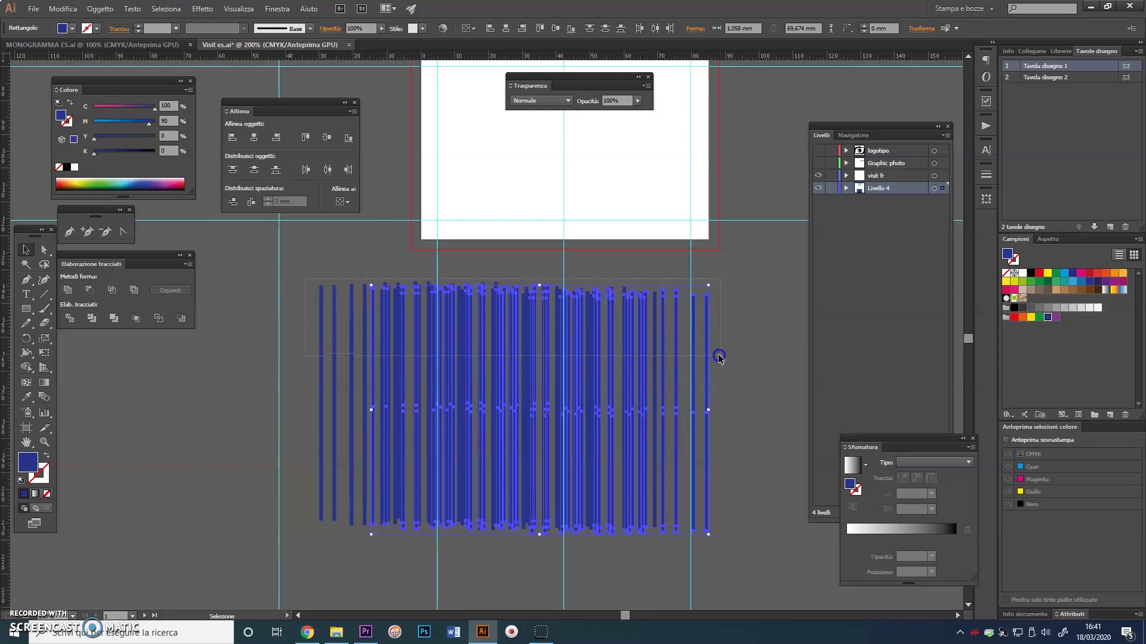
pyautogui.moveTo(739, 407); pyautogui.dragTo(738, 408)
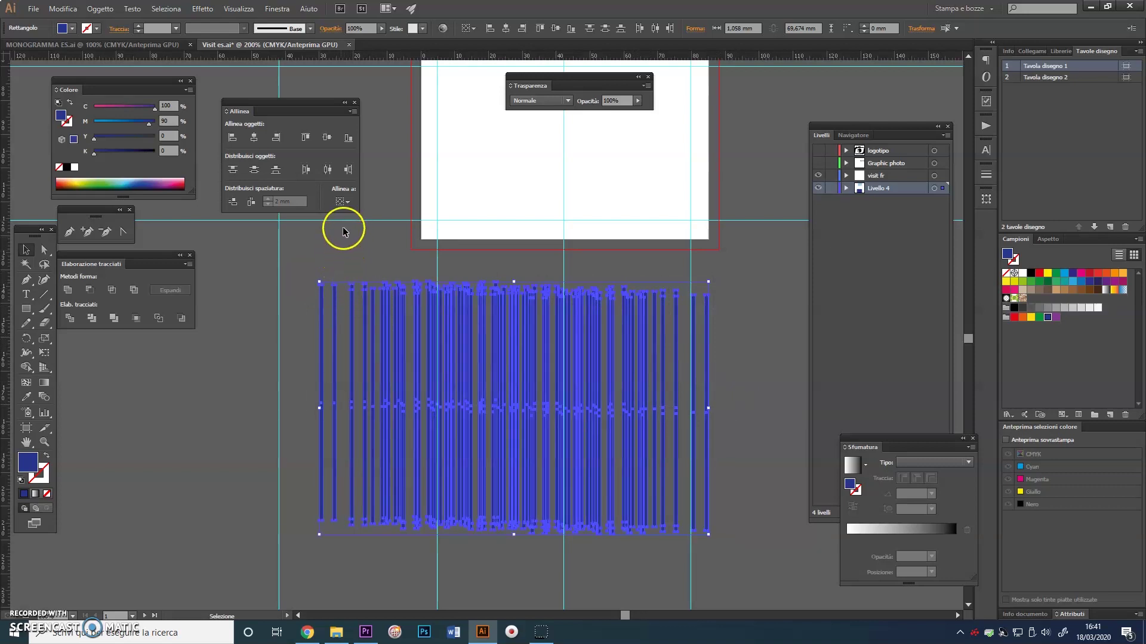
# Top-align all the blue bars and distribute them 1 mm apart relative to a key object
pyautogui.click(326, 138)
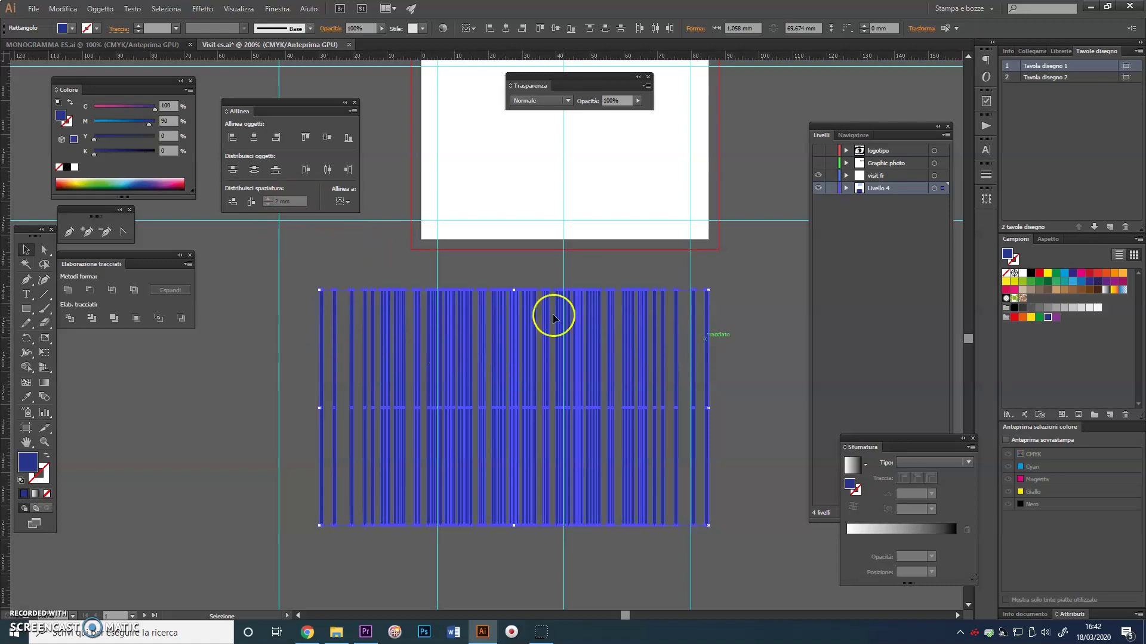
pyautogui.click(346, 202)
pyautogui.click(358, 229)
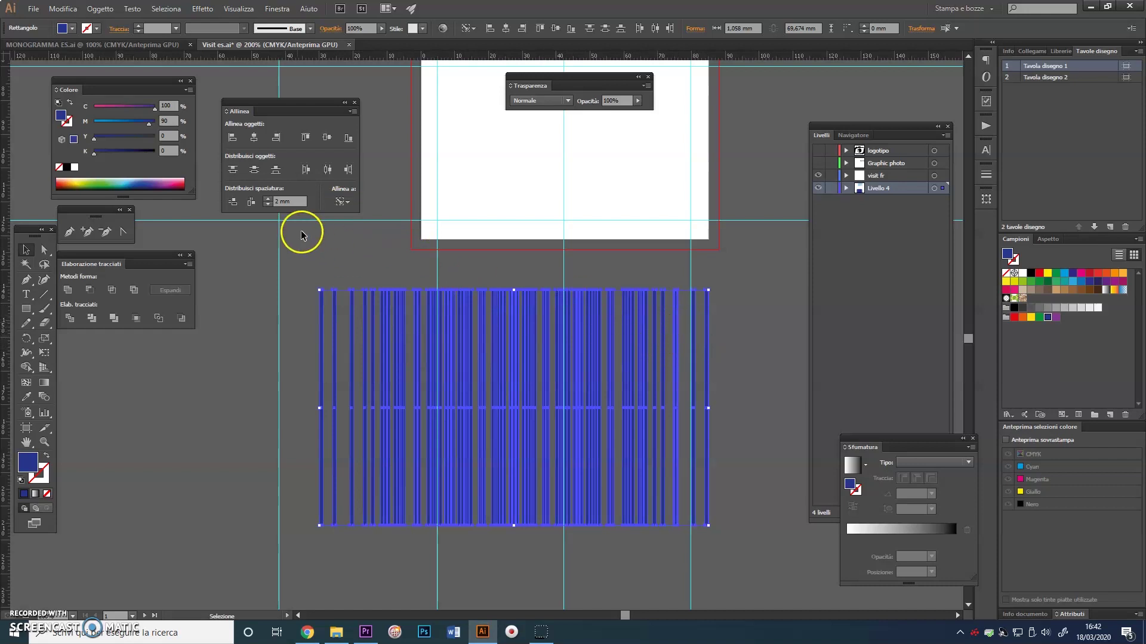
pyautogui.click(276, 202)
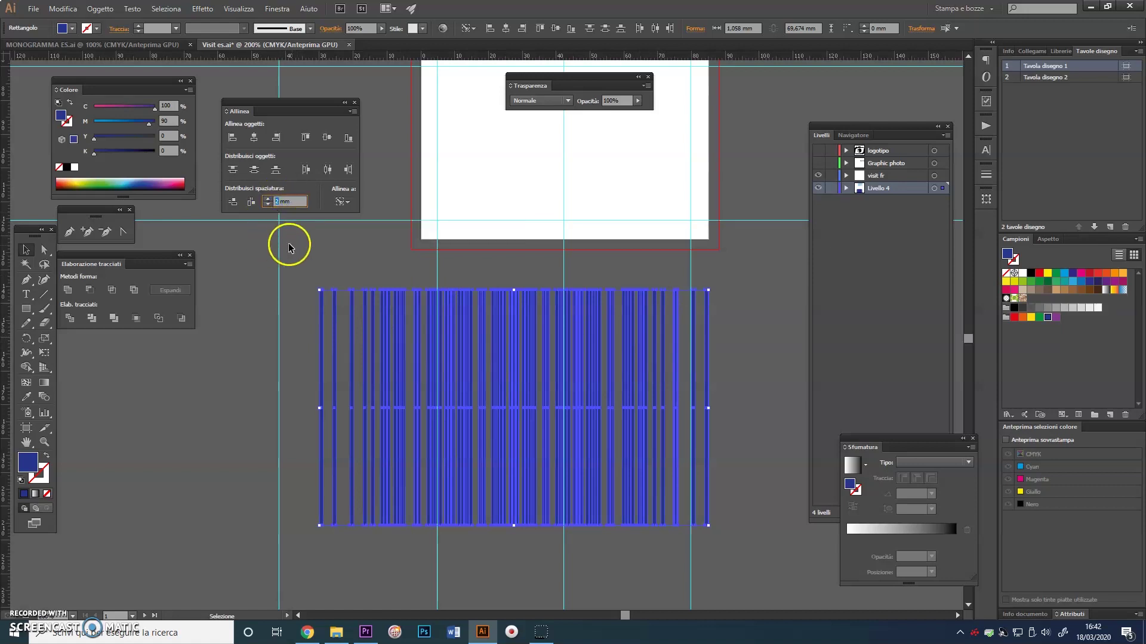
pyautogui.click(251, 202)
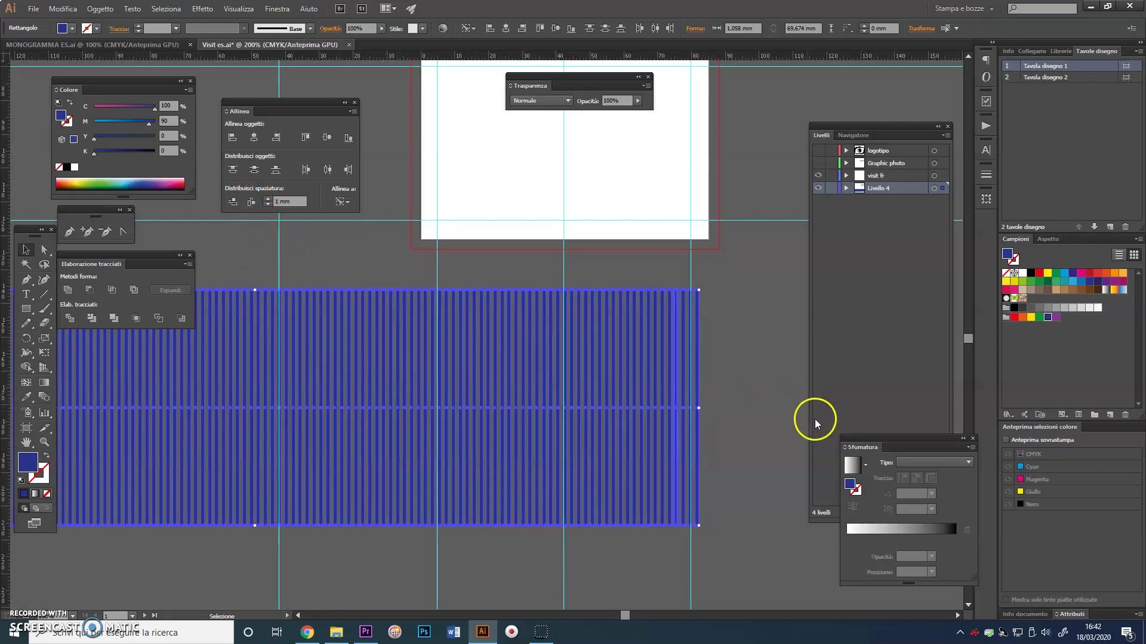
pyautogui.click(380, 576)
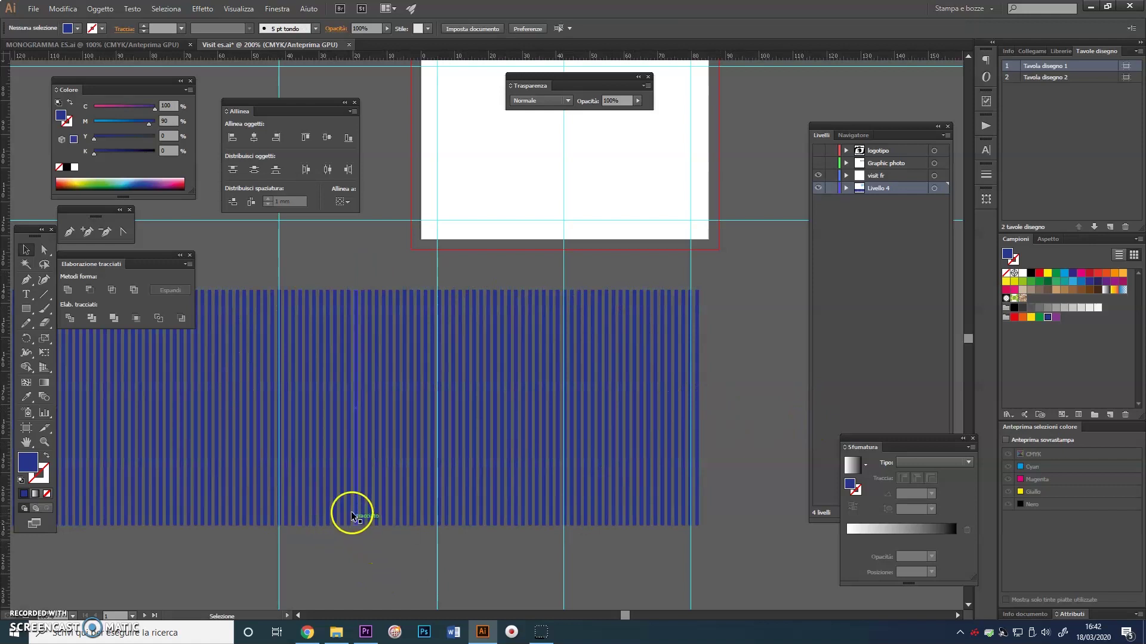
# Select the block of stripes and group it into one object
pyautogui.moveTo(340, 481)
pyautogui.mouseDown()
pyautogui.moveTo(560, 450)
pyautogui.moveTo(754, 445)
pyautogui.moveTo(304, 467)
pyautogui.moveTo(354, 489)
pyautogui.mouseUp()
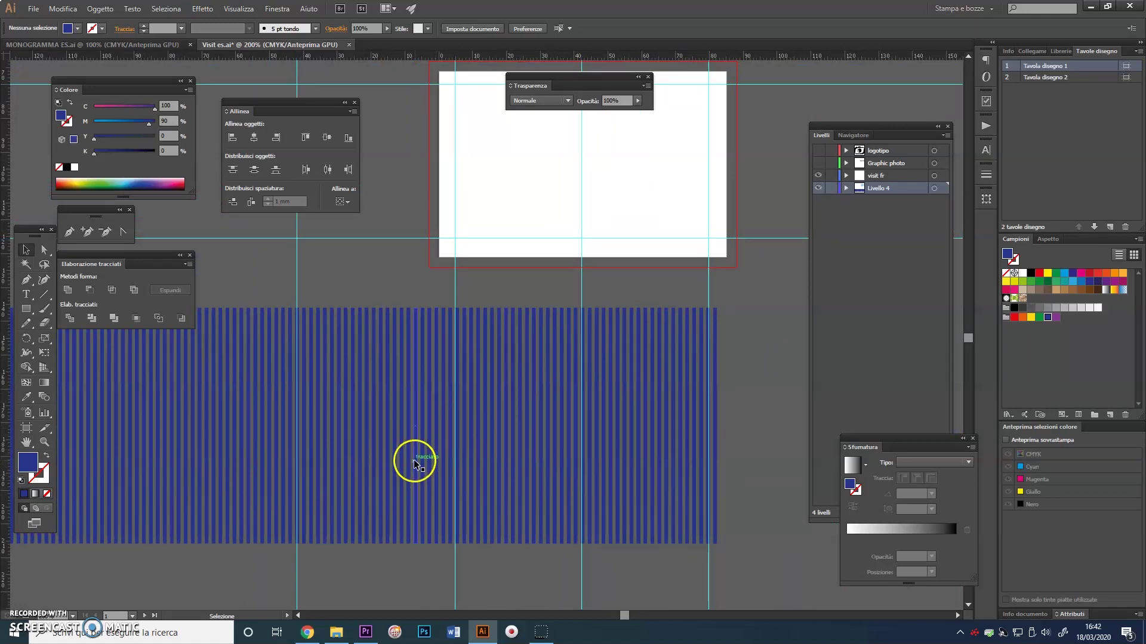
pyautogui.moveTo(632, 389); pyautogui.dragTo(614, 425)
pyautogui.moveTo(322, 345); pyautogui.dragTo(750, 594)
pyautogui.moveTo(379, 452); pyautogui.dragTo(470, 445)
pyautogui.rightClick(478, 422)
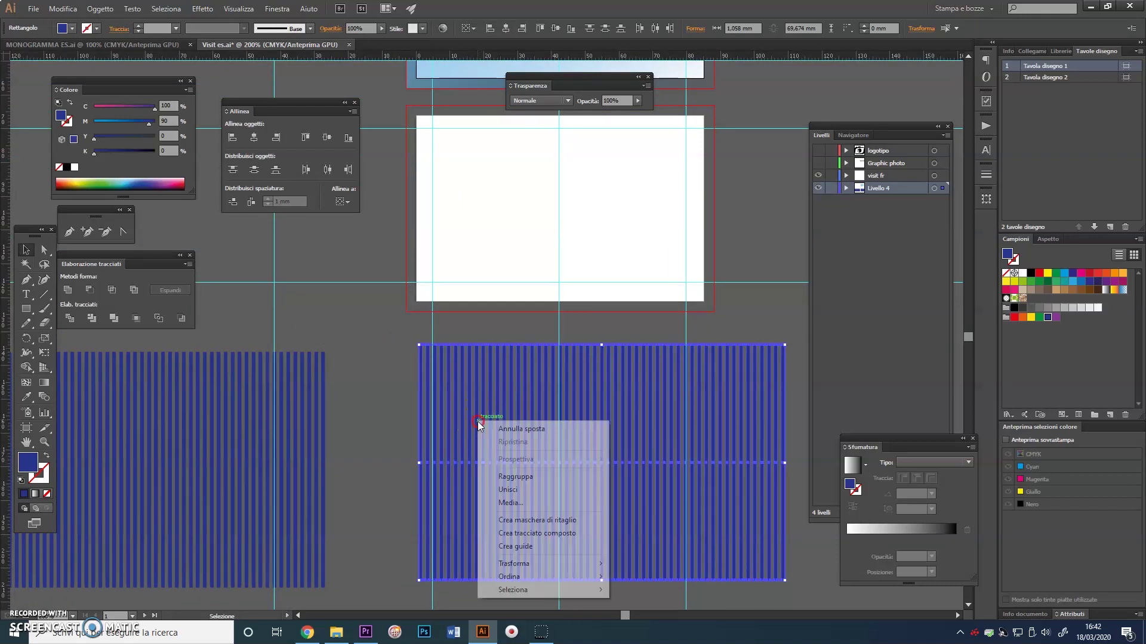
pyautogui.click(481, 458)
# Move the striped group over the top card and begin rotating it toward a diagonal
pyautogui.moveTo(746, 308); pyautogui.dragTo(629, 430)
pyautogui.moveTo(586, 596); pyautogui.dragTo(721, 402)
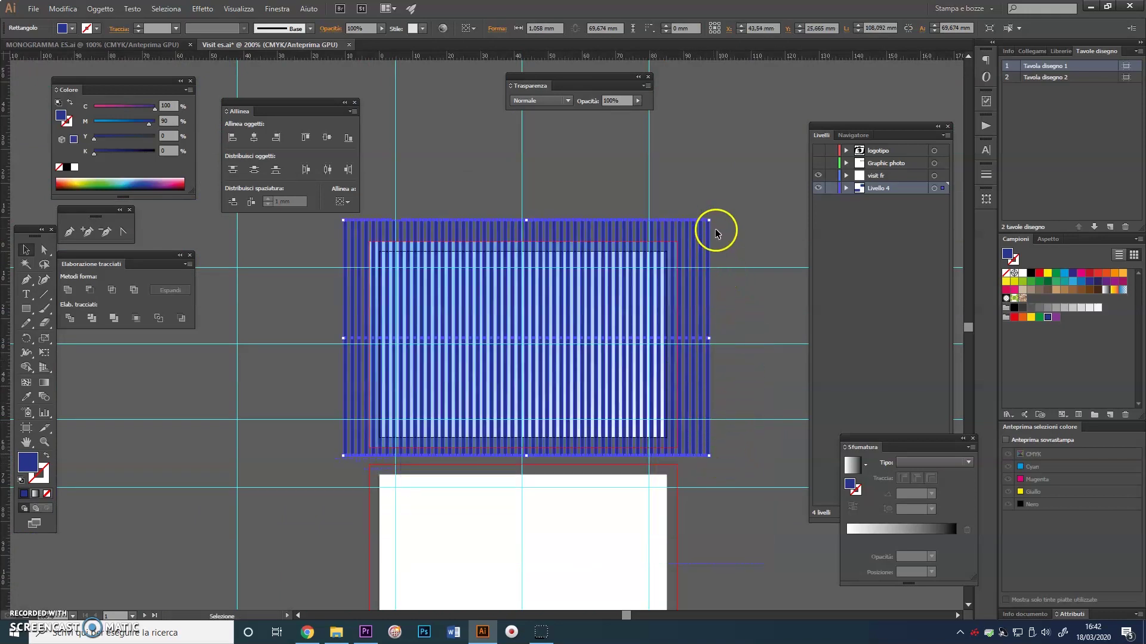
pyautogui.moveTo(714, 219); pyautogui.dragTo(626, 151)
# Finish rotating the striped group about 30° and reselect the rotated shape
pyautogui.click(562, 360)
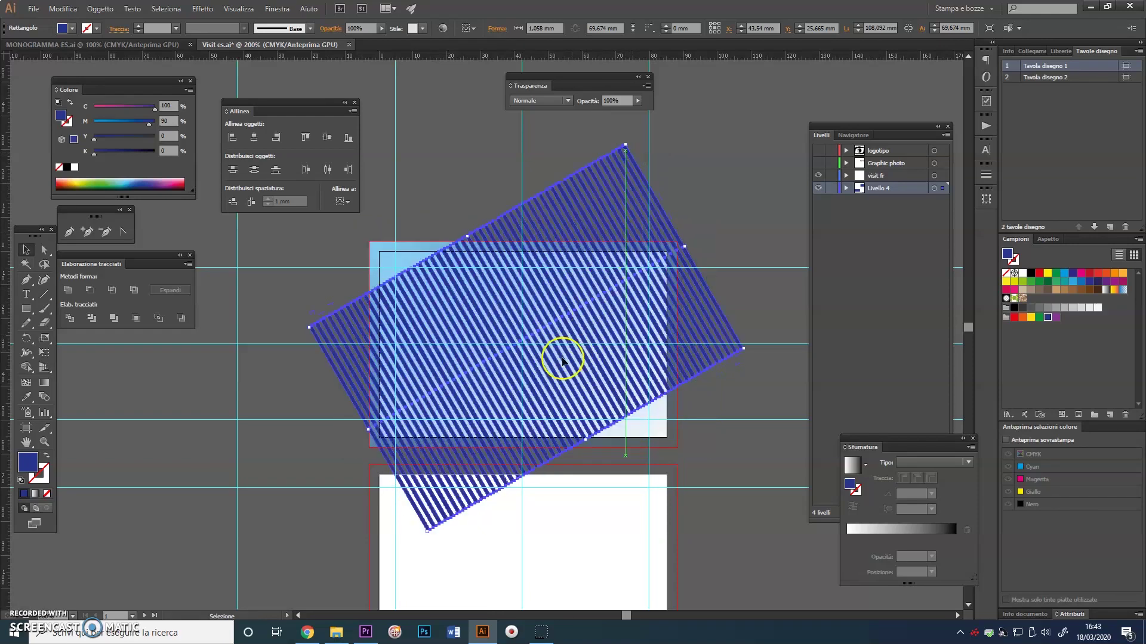
pyautogui.doubleClick(583, 443)
pyautogui.click(635, 482)
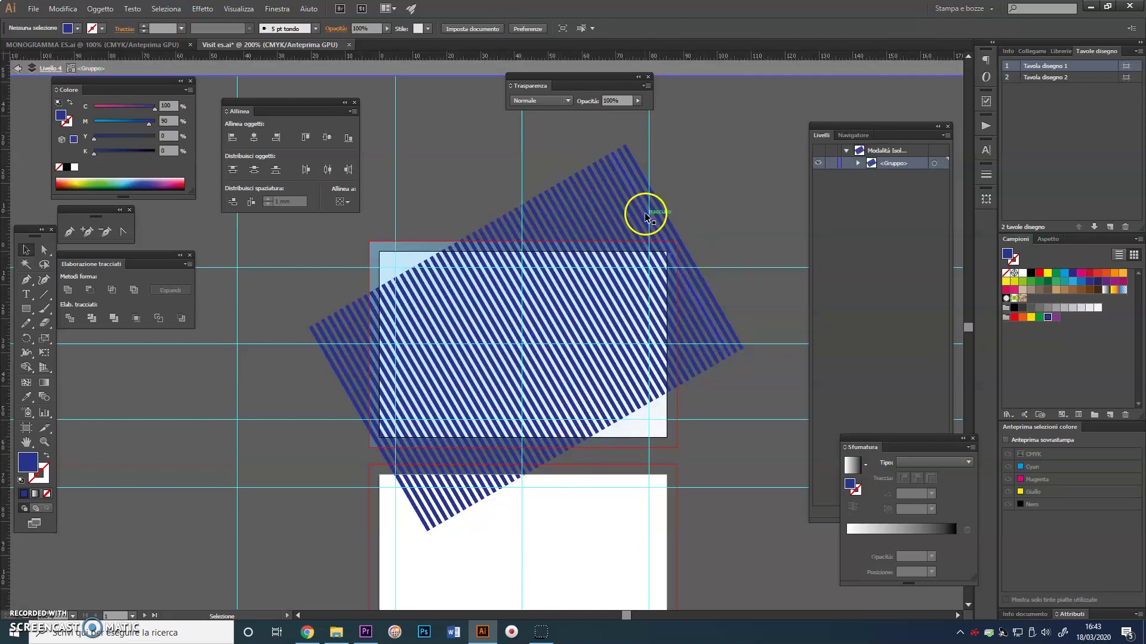
pyautogui.doubleClick(705, 186)
pyautogui.click(612, 204)
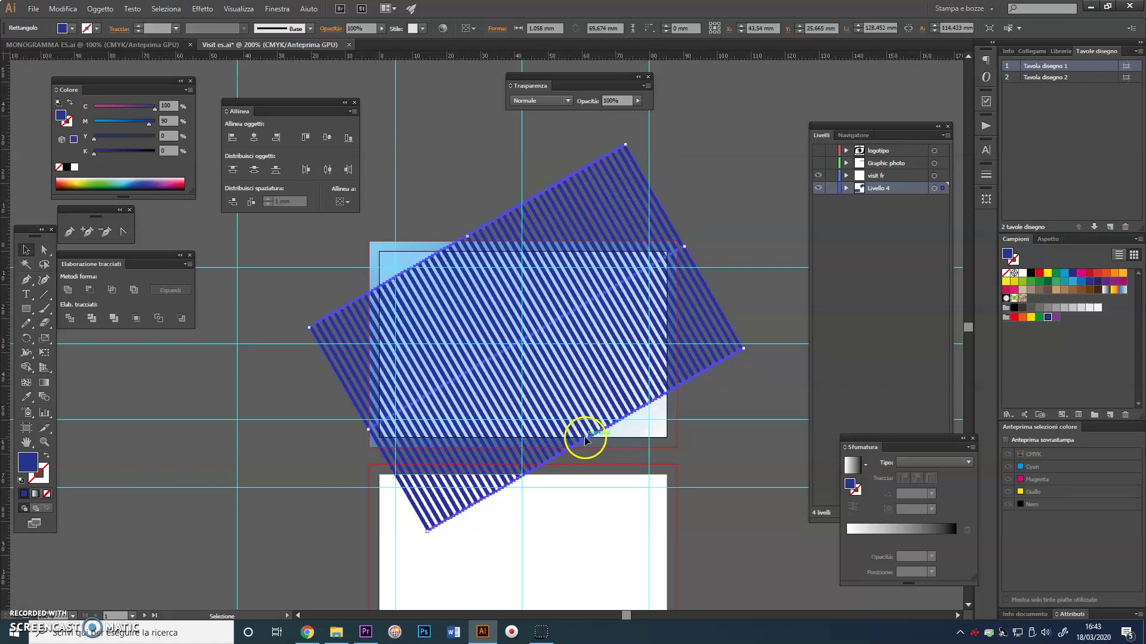
# Enlarge the stripes down-right and up-left to cover the front card, nudging them left
pyautogui.moveTo(584, 439); pyautogui.dragTo(611, 486)
pyautogui.click(530, 378)
pyautogui.click(466, 241)
pyautogui.moveTo(466, 242); pyautogui.dragTo(437, 199)
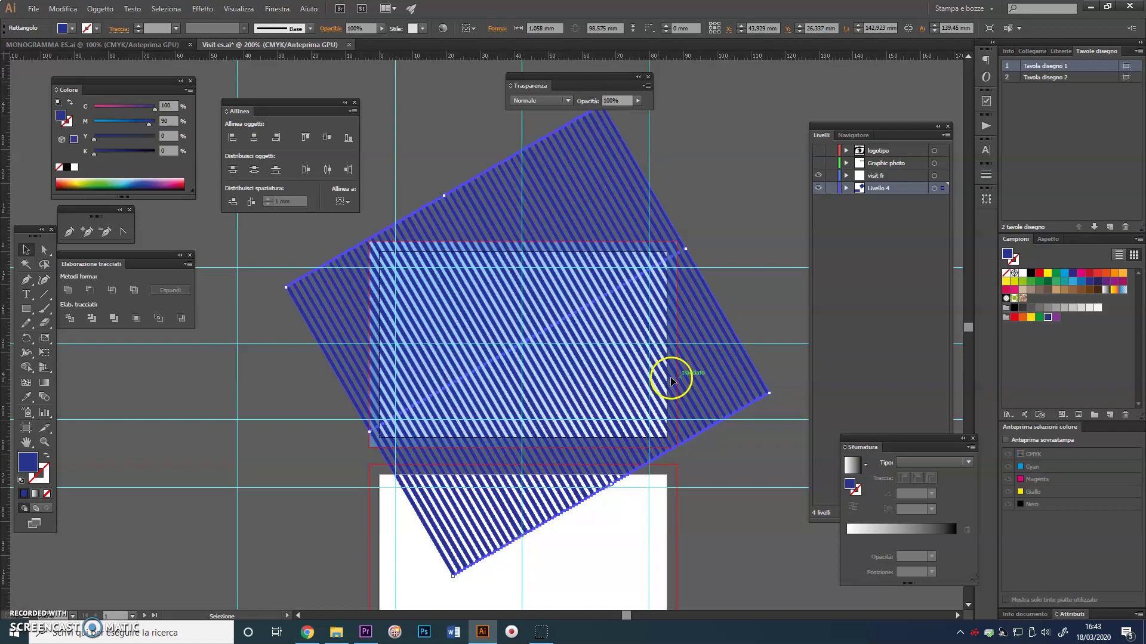
pyautogui.moveTo(638, 392)
pyautogui.mouseDown()
pyautogui.moveTo(644, 380)
pyautogui.moveTo(652, 391)
pyautogui.mouseUp()
pyautogui.press('Left')
pyautogui.press('Left')
pyautogui.press('Left')
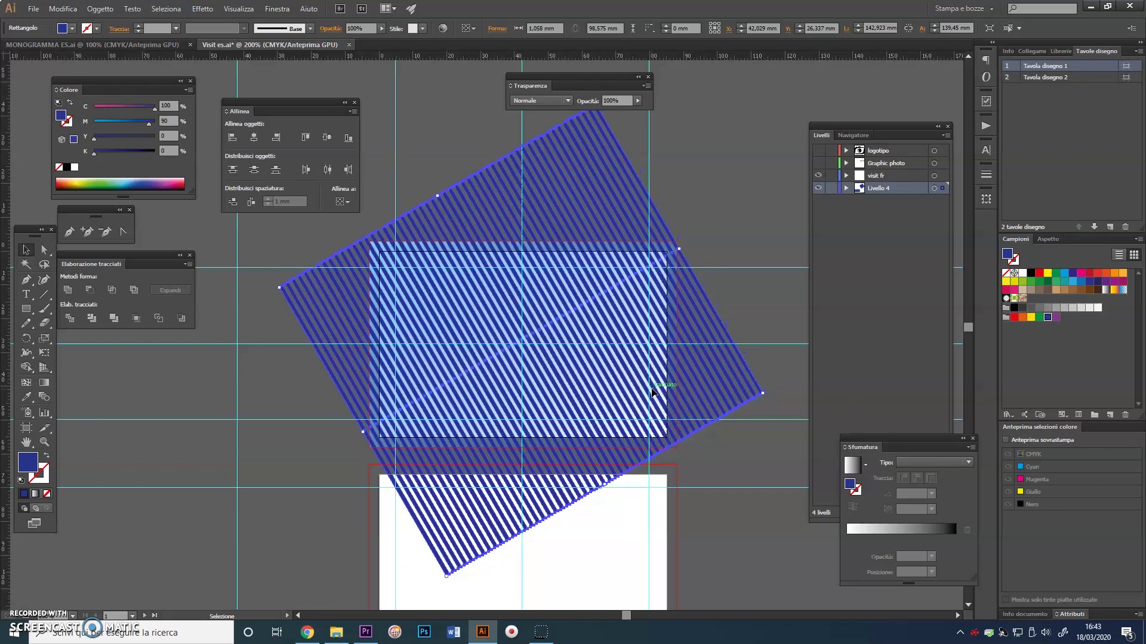
pyautogui.click(744, 338)
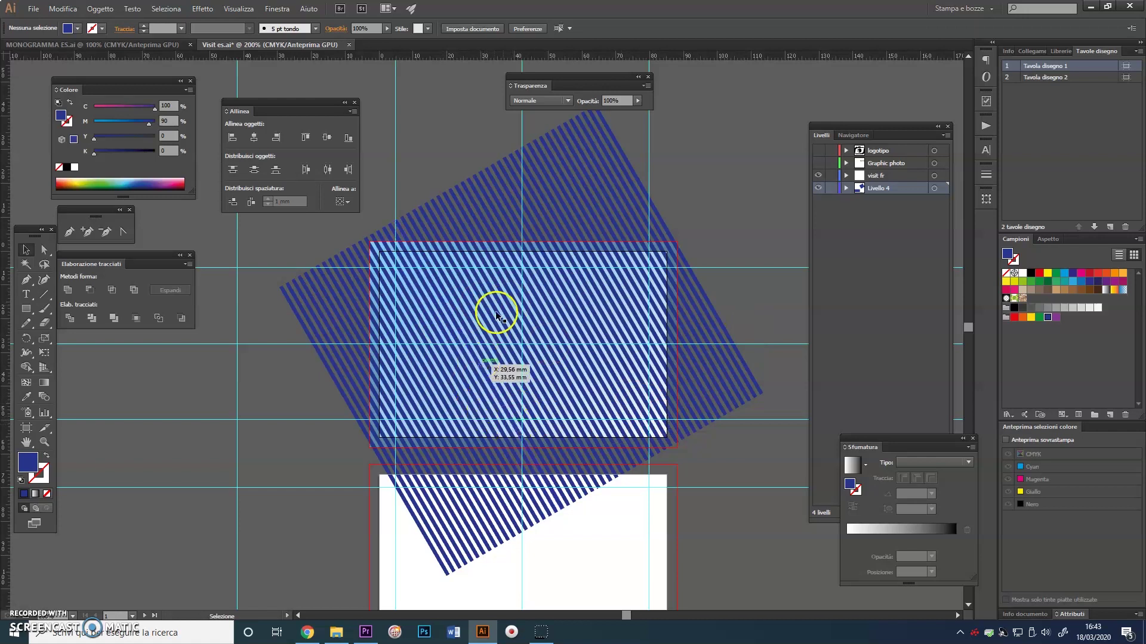
# Divide the overlapping stripe shapes into separate pieces with Pathfinder, then zoom out
pyautogui.click(725, 348)
pyautogui.click(757, 317)
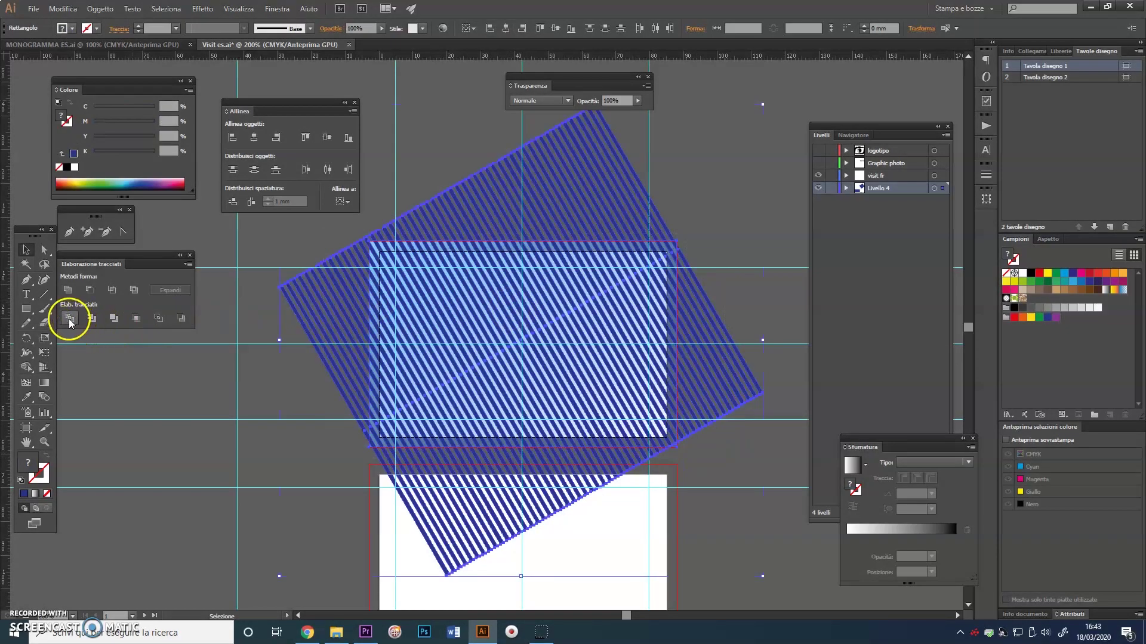
pyautogui.click(70, 322)
pyautogui.click(224, 389)
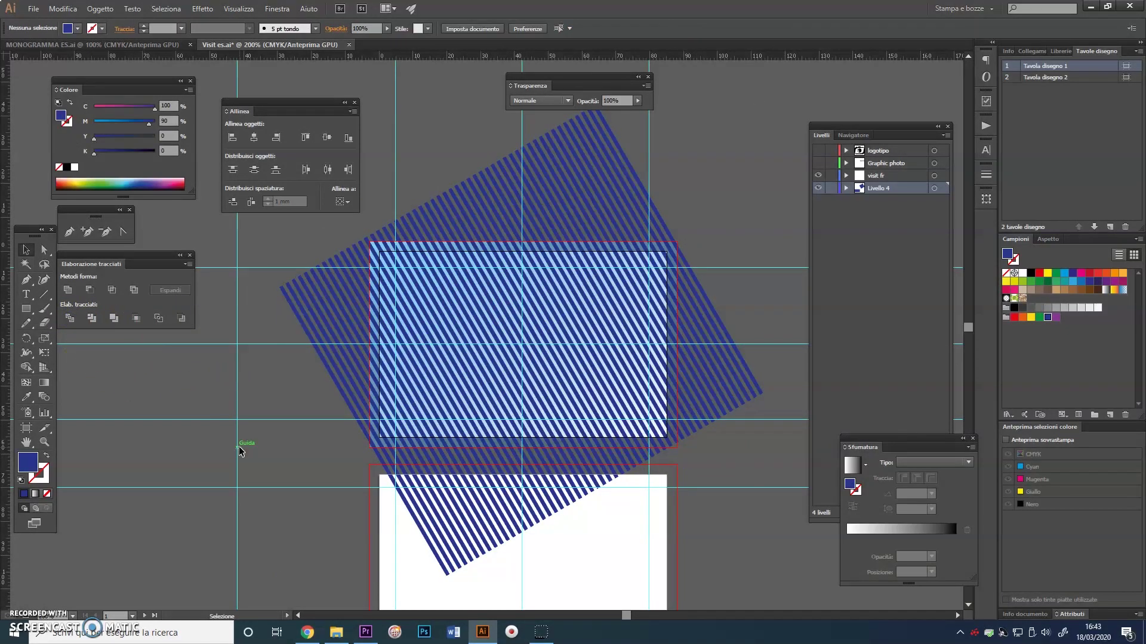
pyautogui.moveTo(261, 110); pyautogui.dragTo(253, 95)
pyautogui.hotkey('ctrl', '-')
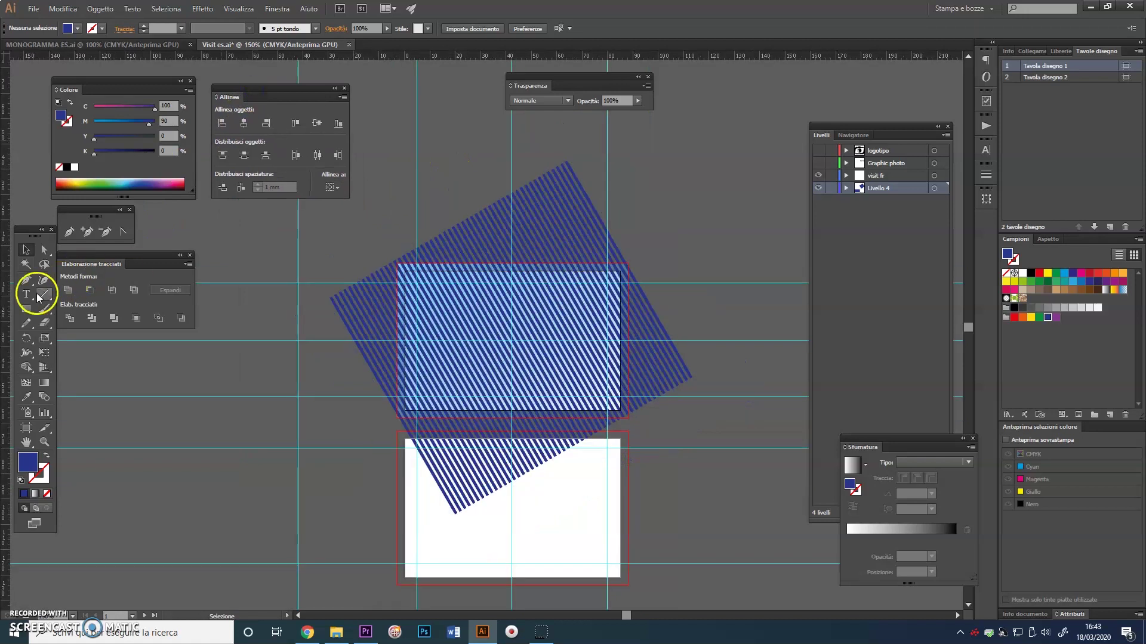
# Delete the stripe anchors spilling above the card and draw a 90.87 × 61 mm rectangle over it
pyautogui.click(43, 251)
pyautogui.moveTo(394, 206); pyautogui.dragTo(610, 210)
pyautogui.moveTo(672, 263); pyautogui.dragTo(671, 264)
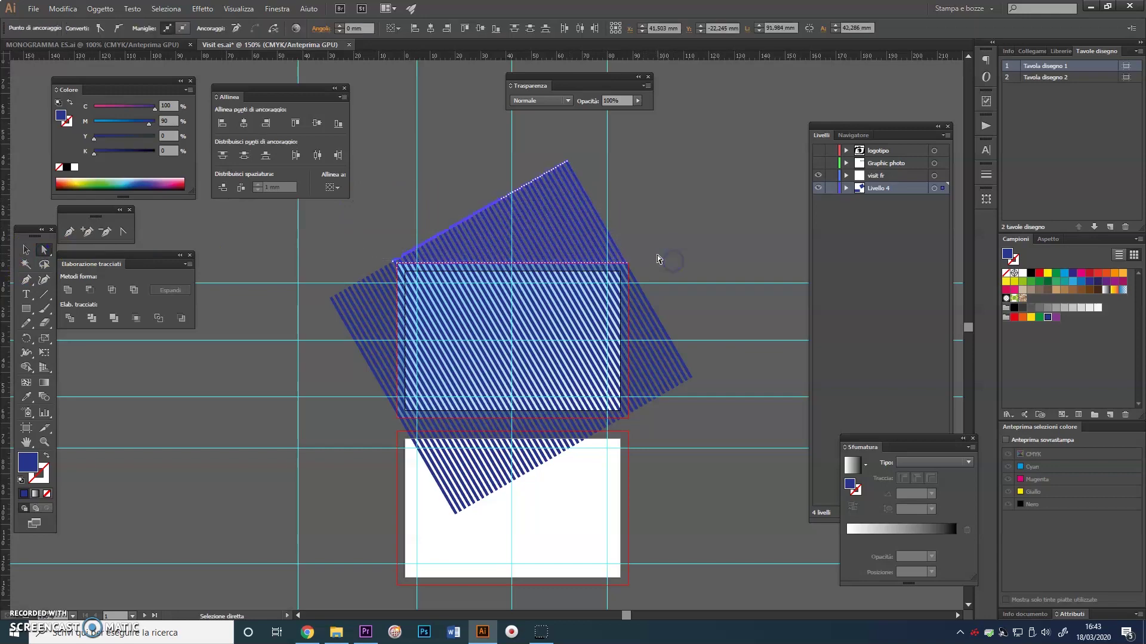
pyautogui.press('Delete')
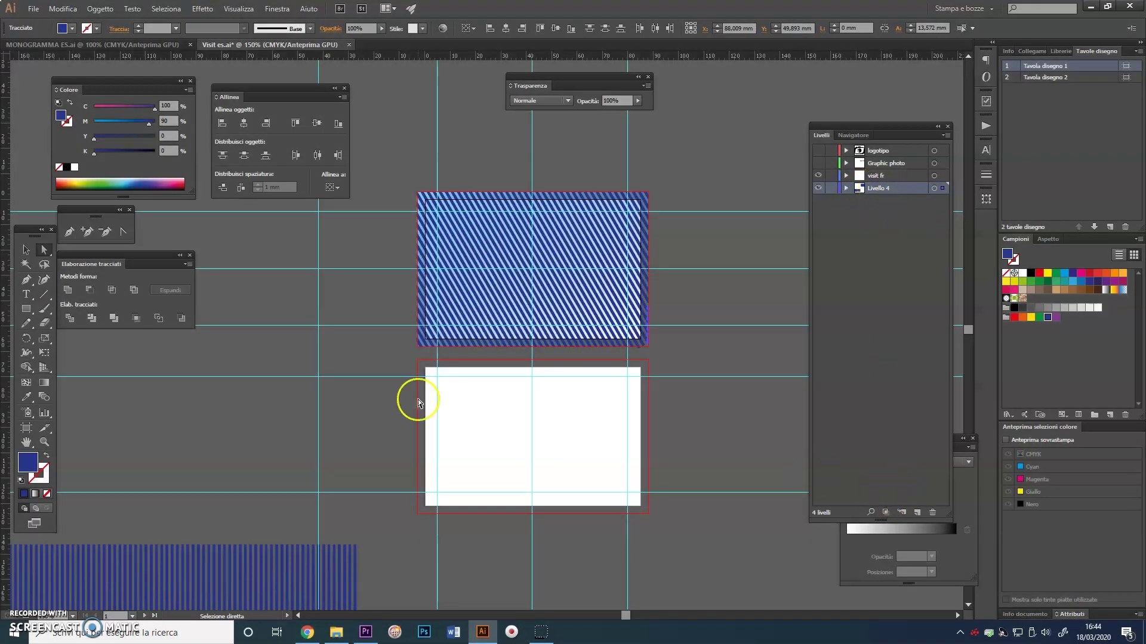
pyautogui.click(26, 308)
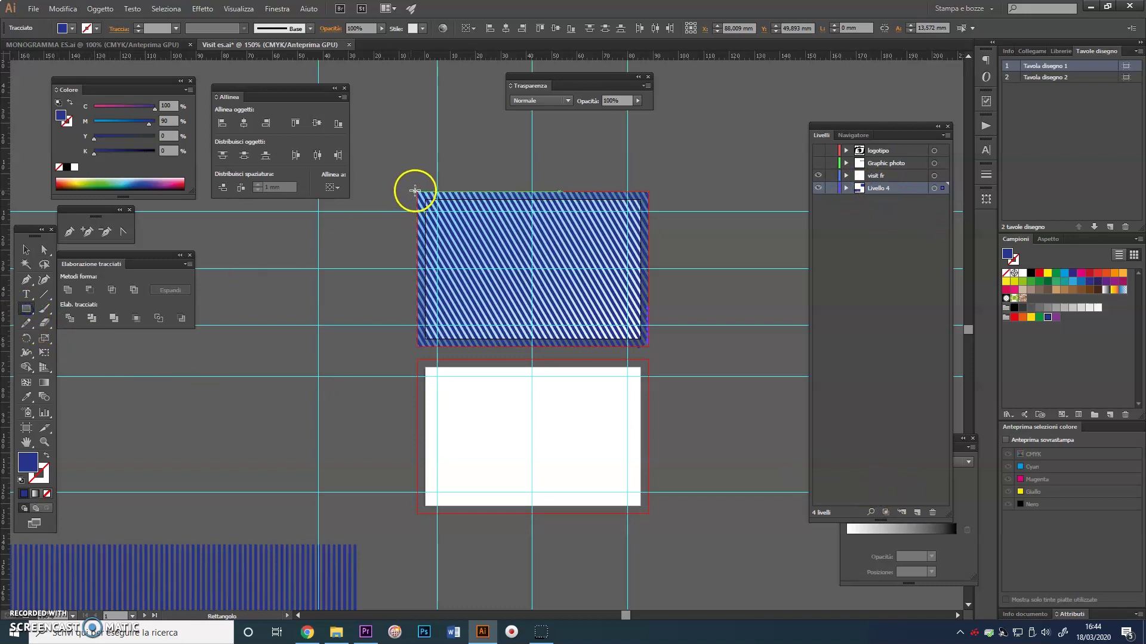
pyautogui.moveTo(668, 351); pyautogui.dragTo(652, 340)
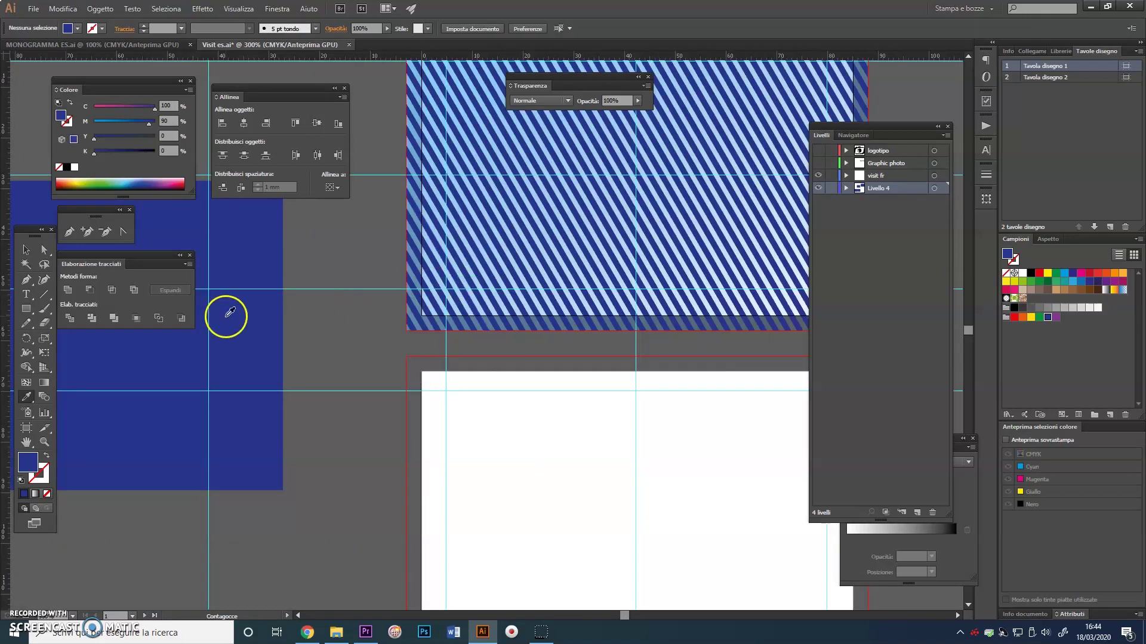
# Give the new rectangle the light-blue gradient fill with the Eyedropper and move it across the card
pyautogui.click(22, 244)
pyautogui.click(259, 270)
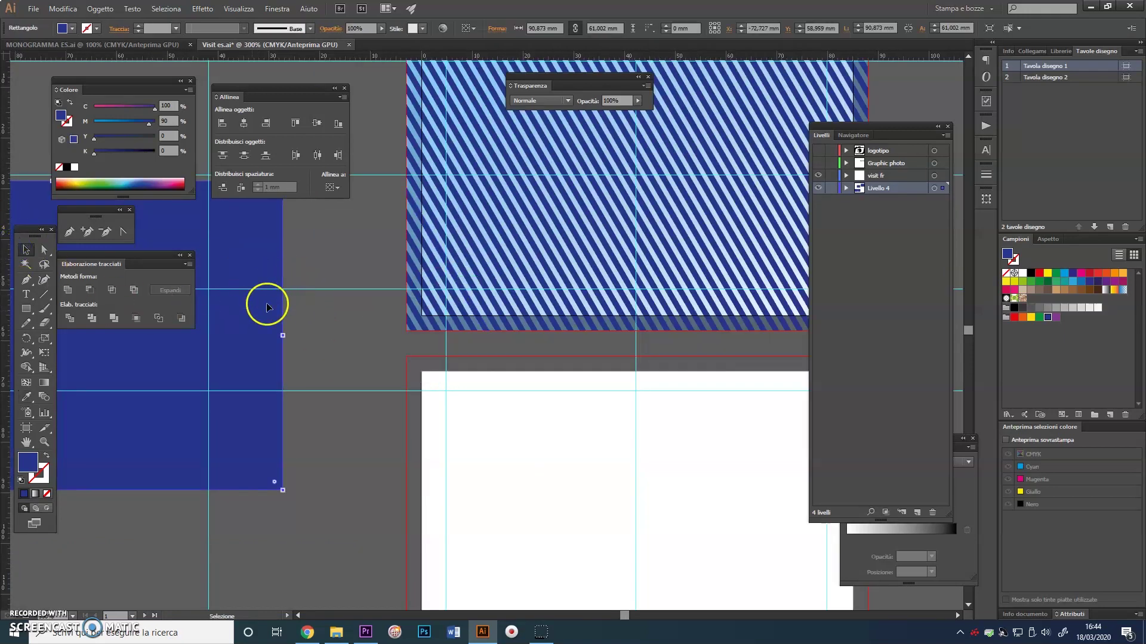
pyautogui.click(27, 397)
pyautogui.click(445, 304)
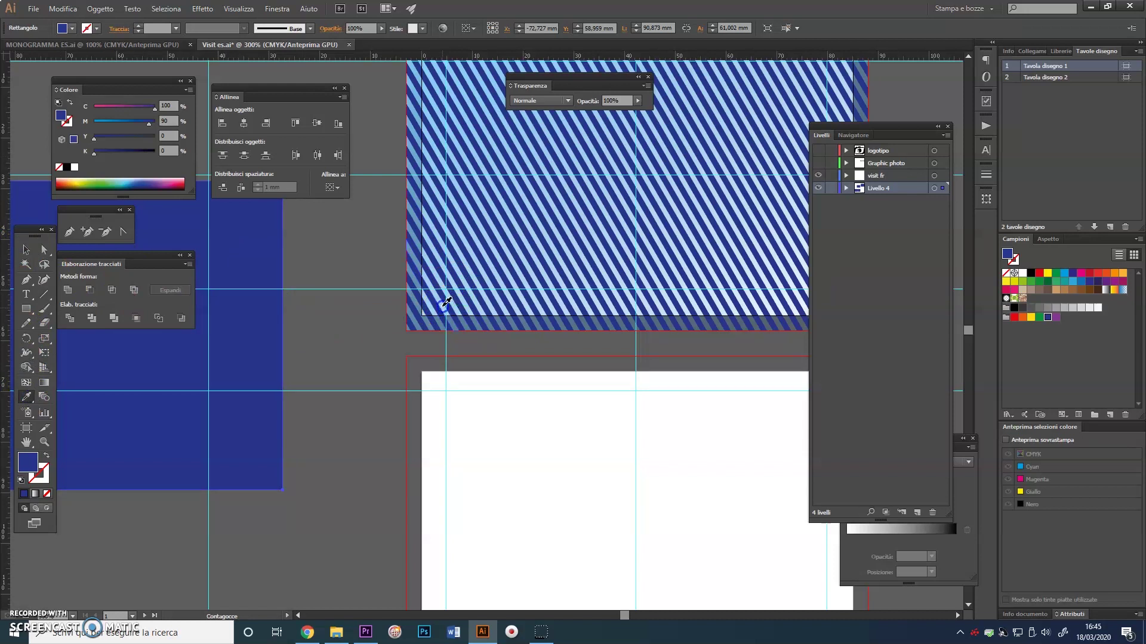
pyautogui.click(447, 302)
pyautogui.click(25, 250)
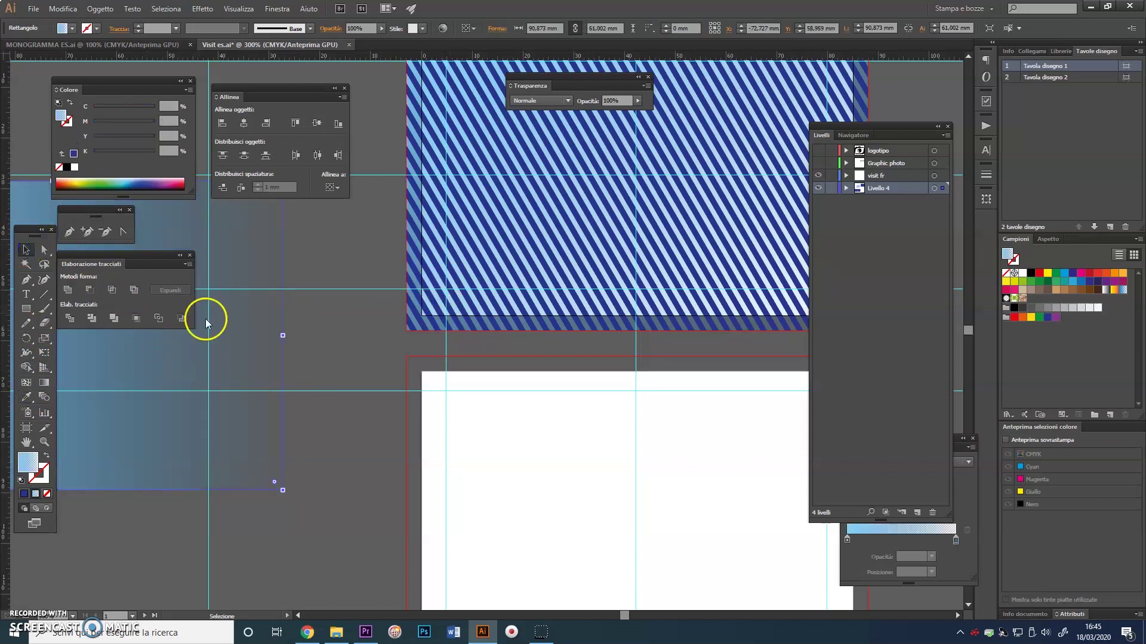
pyautogui.moveTo(149, 398); pyautogui.dragTo(485, 368)
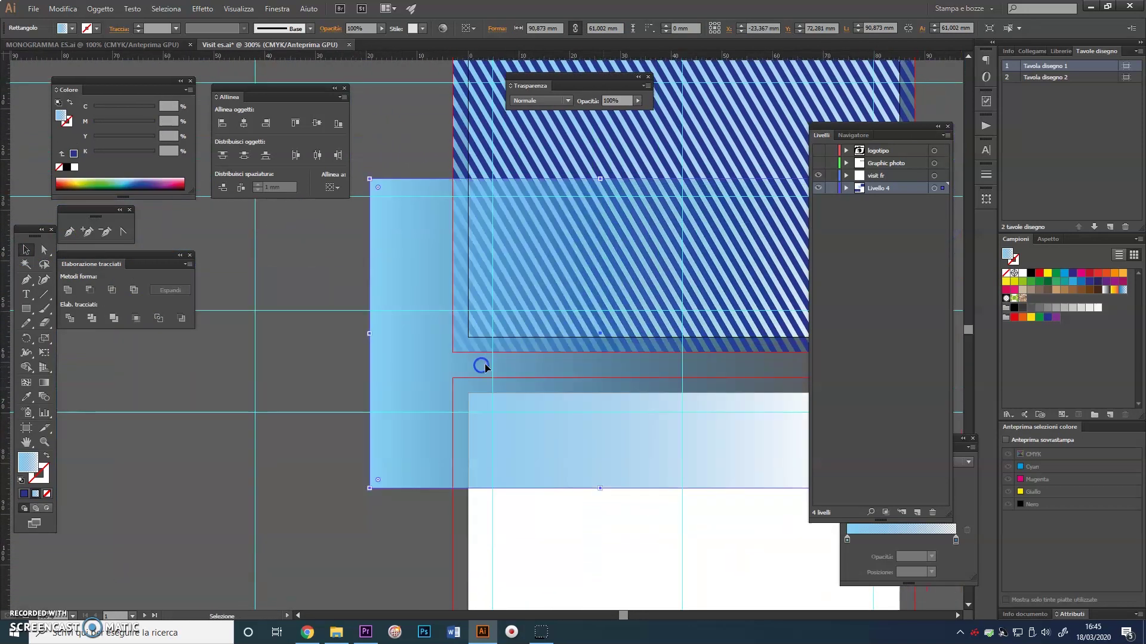
# Expand Livello 4 in the Layers panel and select its first listed rectangle
pyautogui.moveTo(775, 325); pyautogui.dragTo(555, 367)
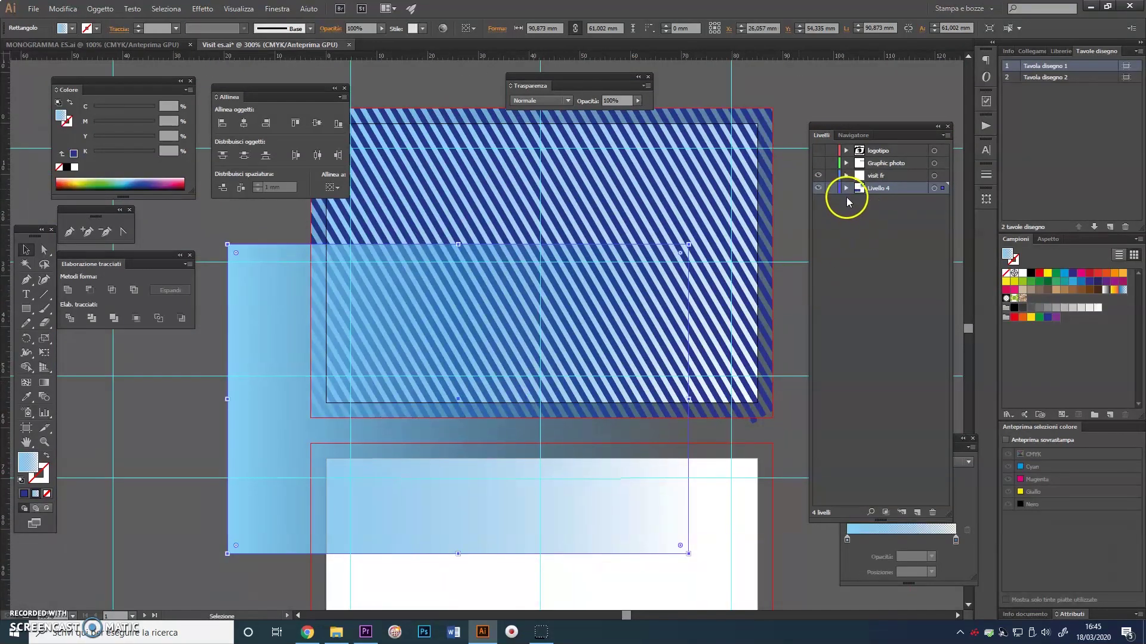
pyautogui.click(845, 188)
pyautogui.moveTo(947, 217); pyautogui.dragTo(886, 534)
pyautogui.click(871, 203)
pyautogui.moveTo(882, 421); pyautogui.dragTo(949, 233)
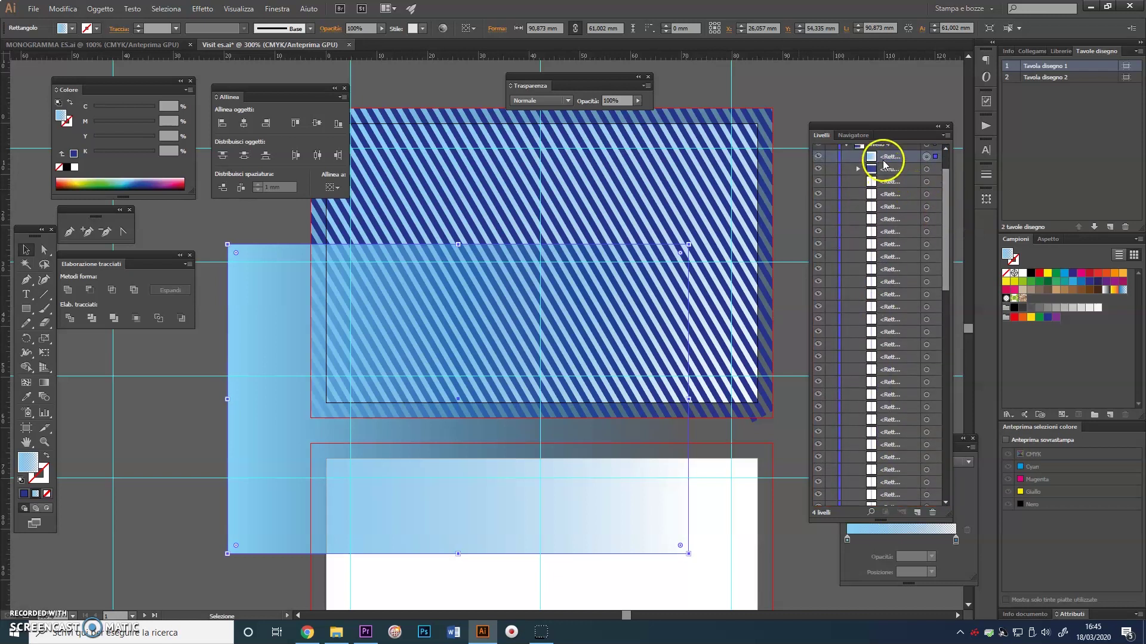
# Cut the gradient rectangle, create Livello 6 below Livello 4, and paste it there
pyautogui.press('Delete')
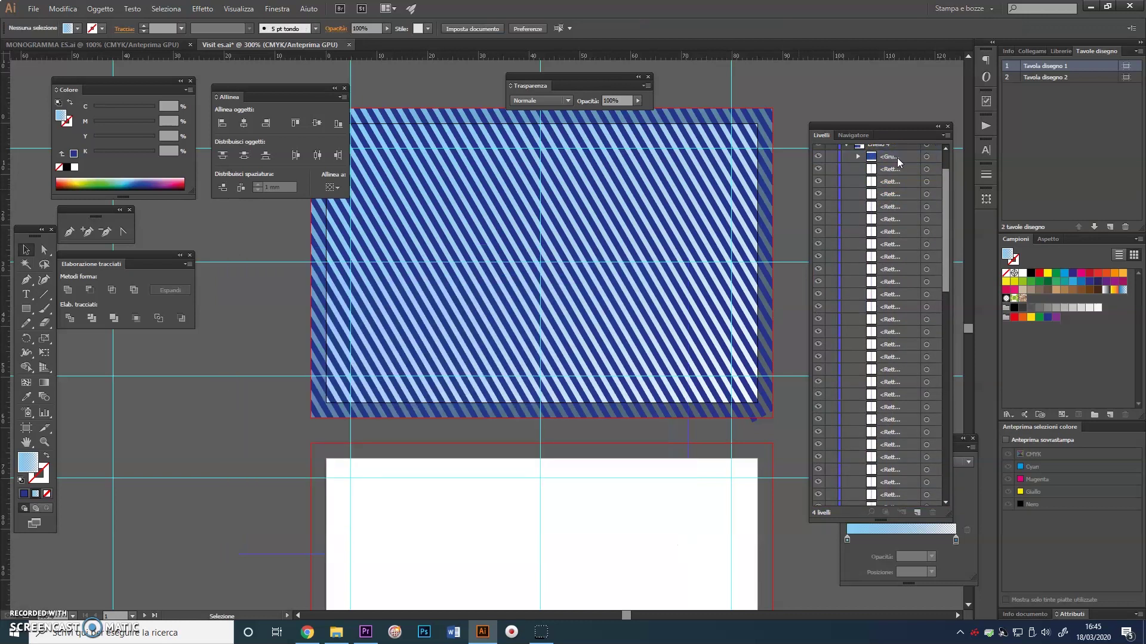
pyautogui.moveTo(947, 227); pyautogui.dragTo(956, 482)
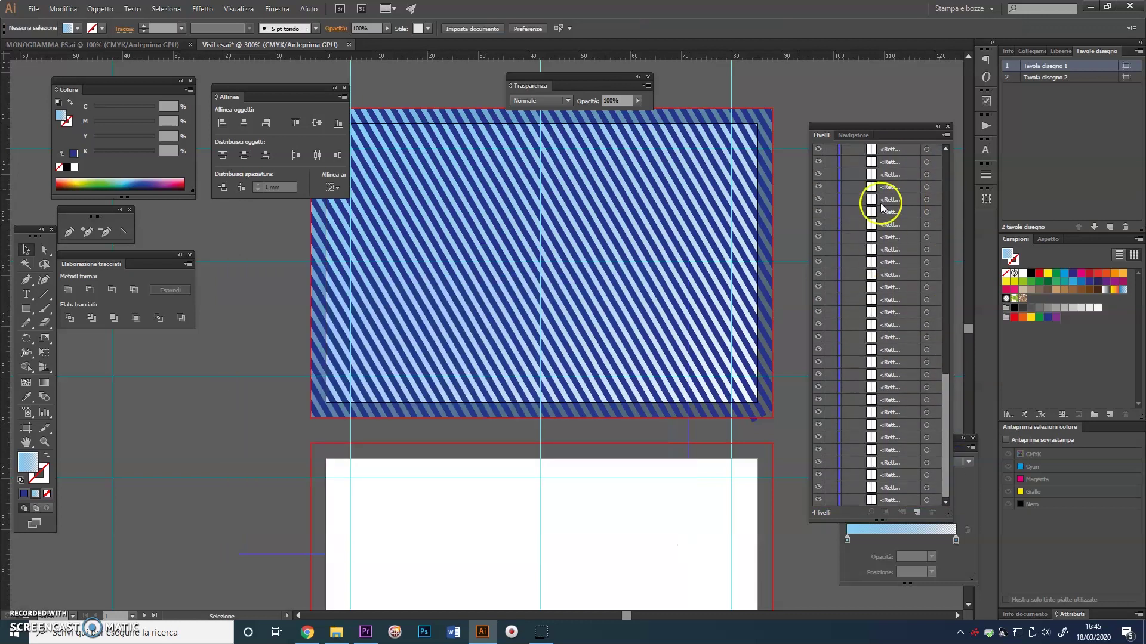
pyautogui.moveTo(943, 378); pyautogui.dragTo(946, 360)
pyautogui.scroll(2, 935, 177)
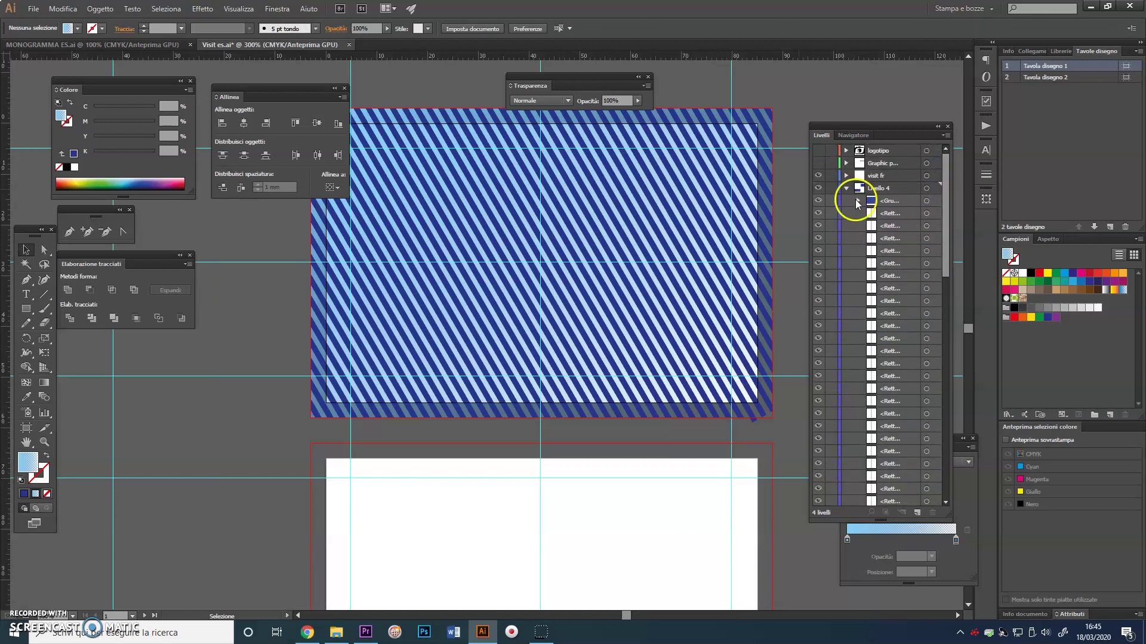
pyautogui.click(846, 188)
pyautogui.click(918, 512)
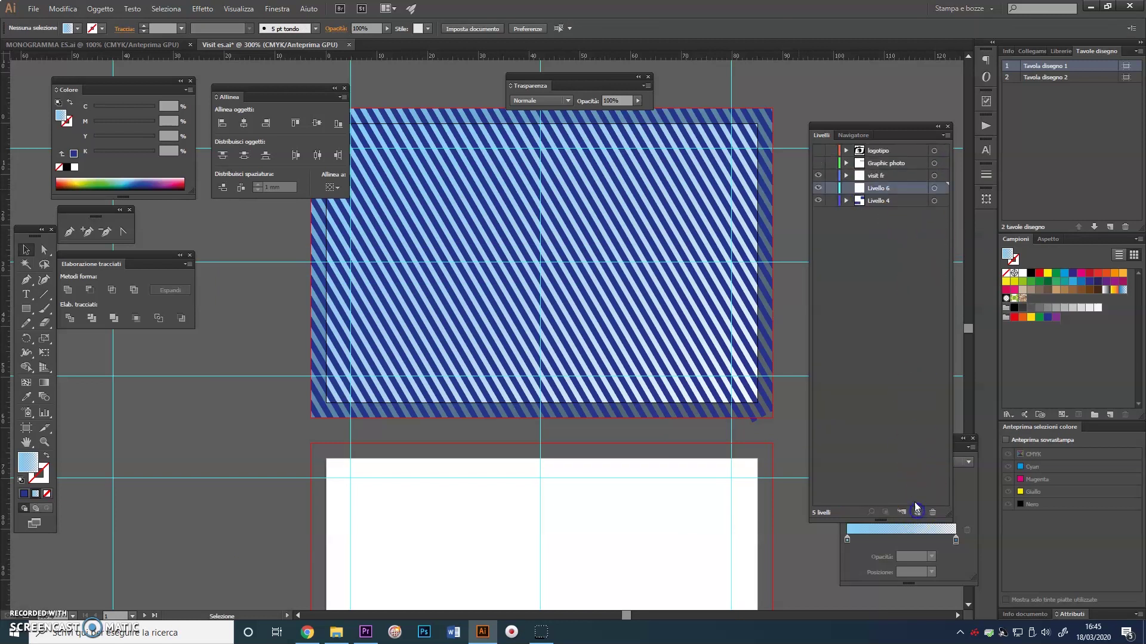
pyautogui.moveTo(876, 187); pyautogui.dragTo(882, 213)
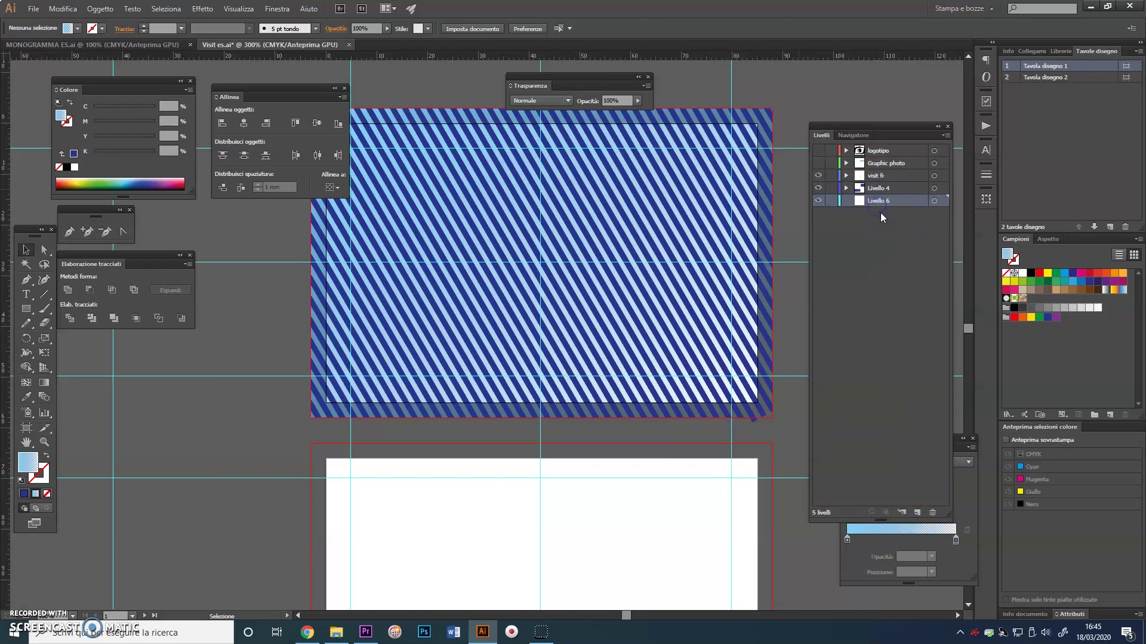
pyautogui.hotkey('ctrl', 'v')
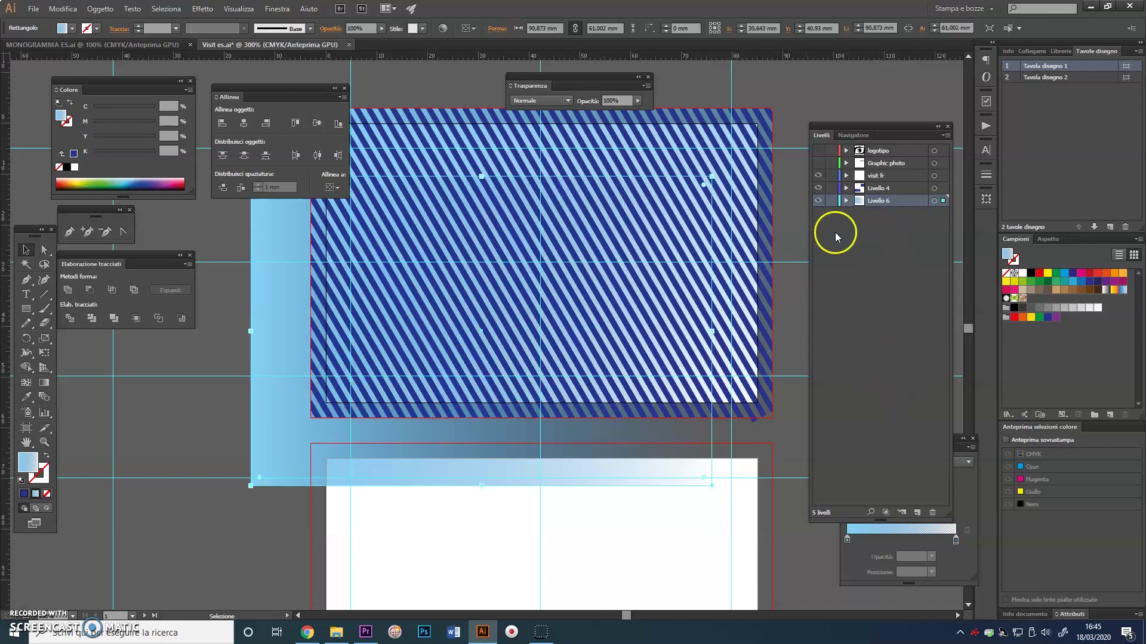
# Fit the gradient rectangle to the striped card's edges, then select the striped group
pyautogui.moveTo(284, 341); pyautogui.dragTo(356, 283)
pyautogui.moveTo(298, 93); pyautogui.dragTo(210, 104)
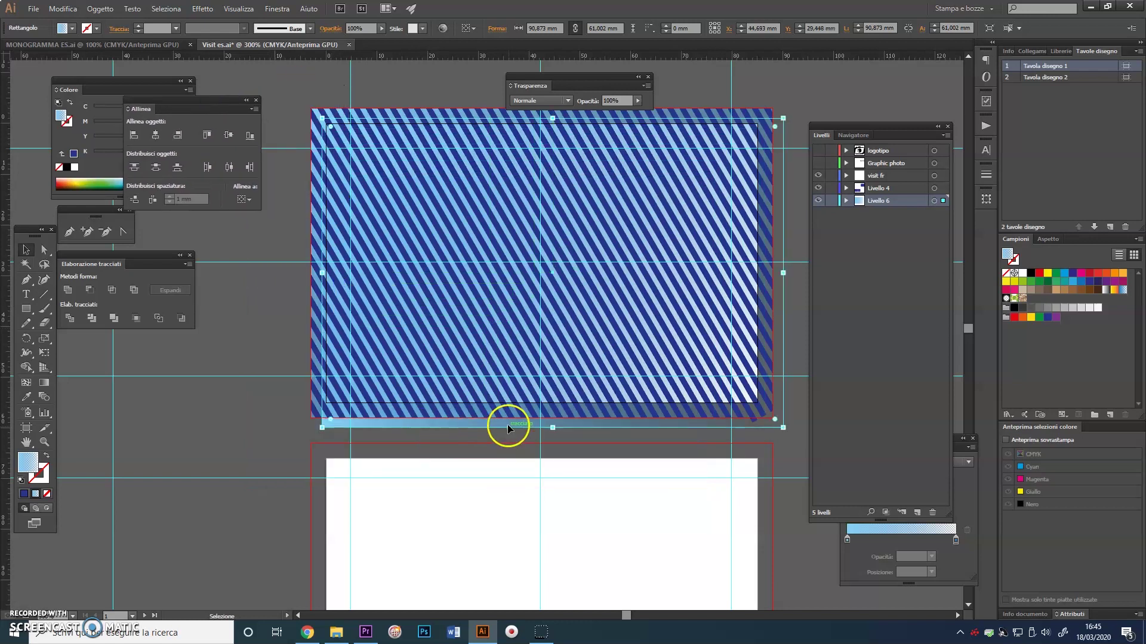
pyautogui.moveTo(509, 424); pyautogui.dragTo(495, 415)
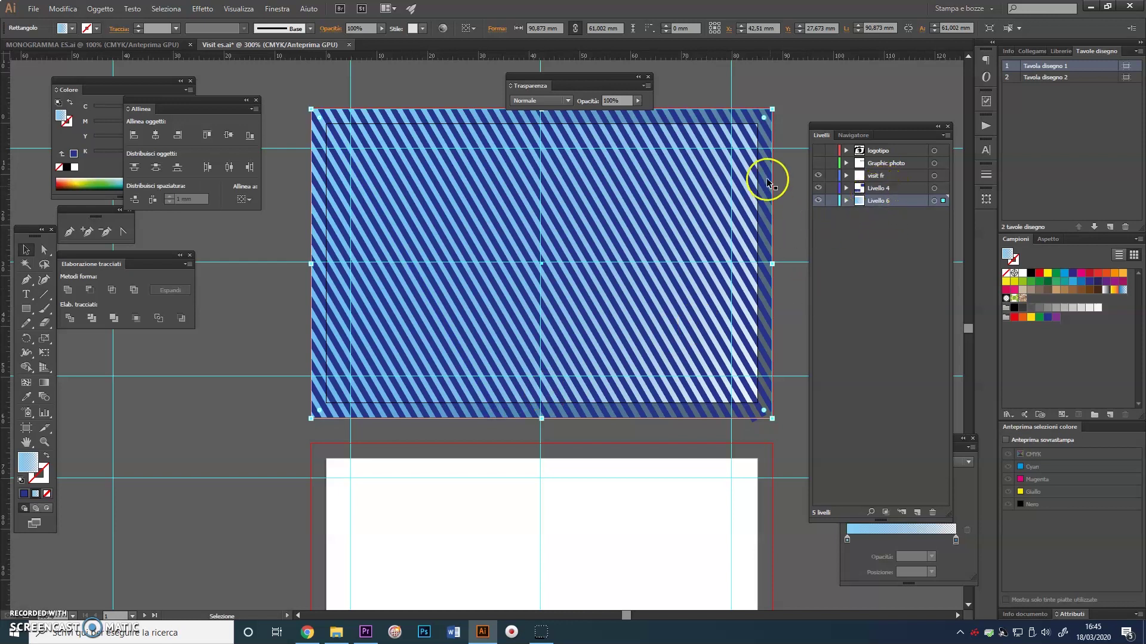
pyautogui.click(763, 157)
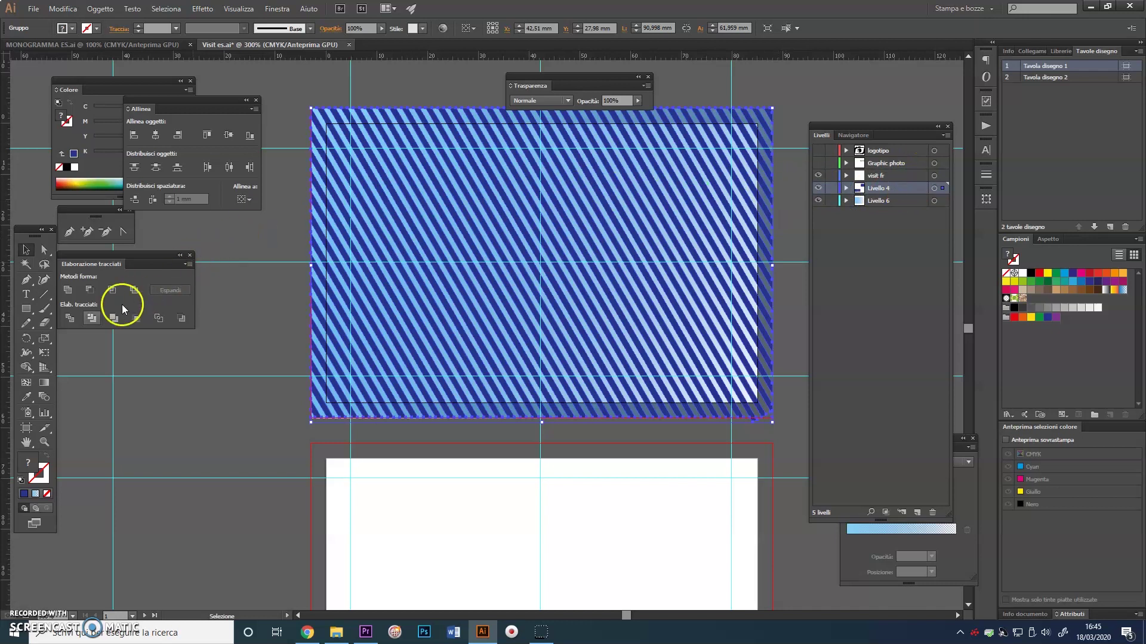
pyautogui.moveTo(30, 237); pyautogui.dragTo(229, 246)
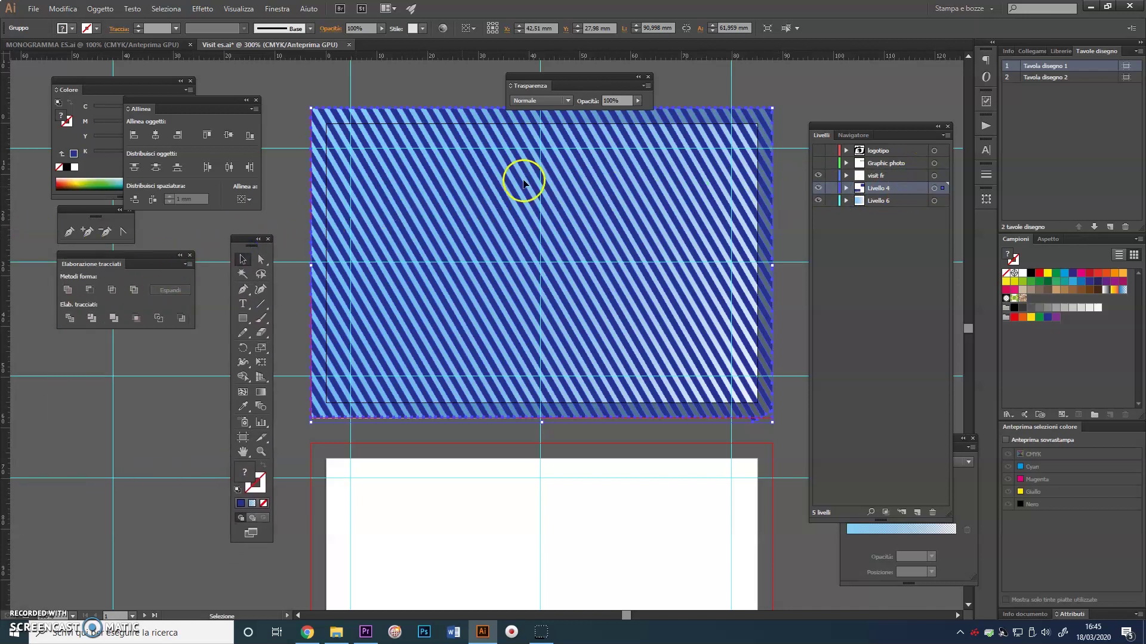
pyautogui.moveTo(961, 448); pyautogui.dragTo(128, 360)
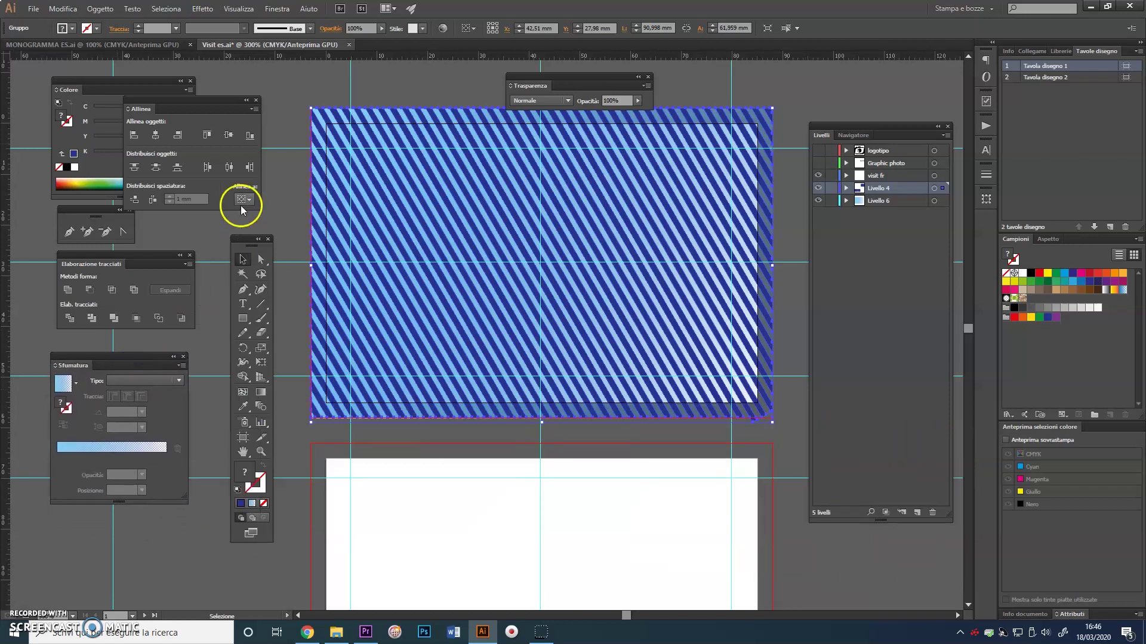
# Give the striped group 30% opacity and the Colore blend mode in Transparency
pyautogui.moveTo(537, 77); pyautogui.dragTo(473, 70)
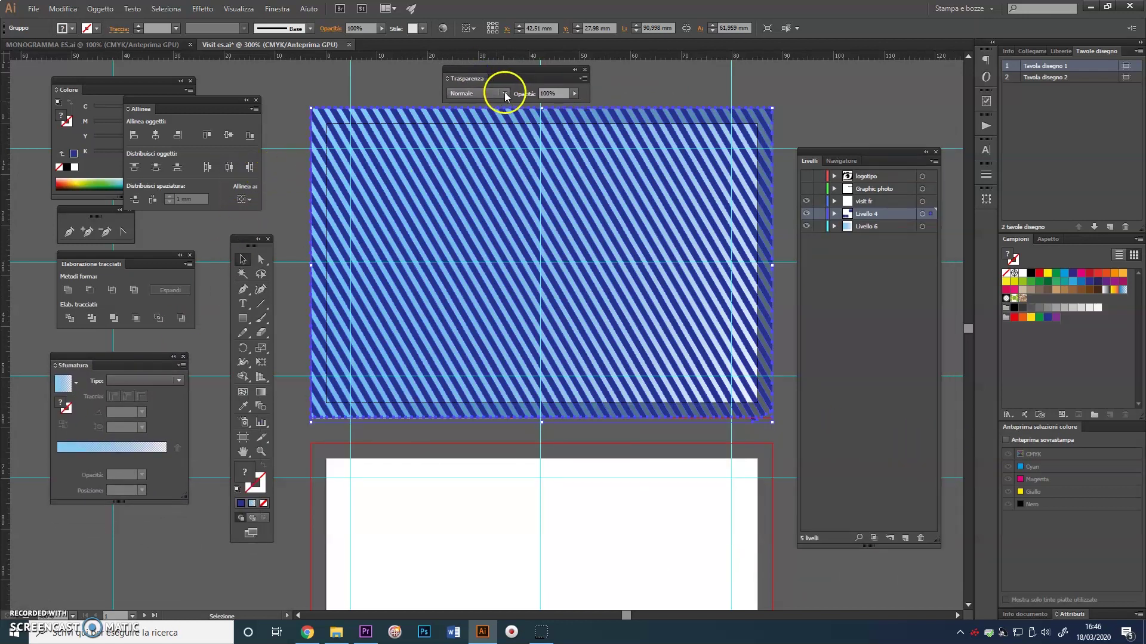
pyautogui.click(574, 94)
pyautogui.moveTo(576, 105); pyautogui.dragTo(546, 105)
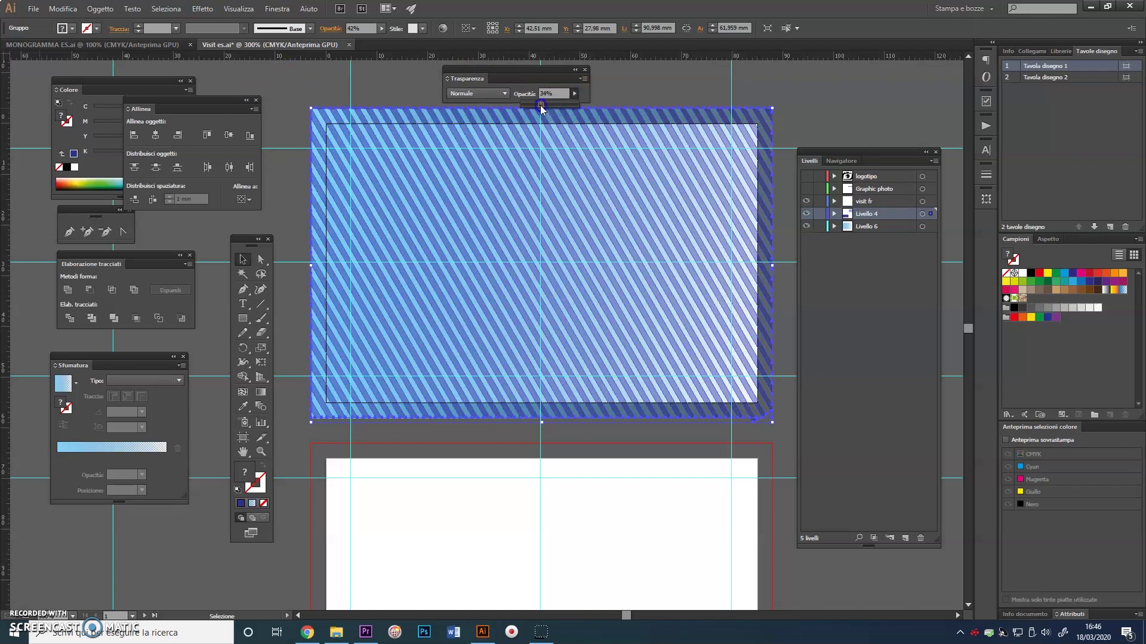
pyautogui.click(511, 177)
pyautogui.click(803, 117)
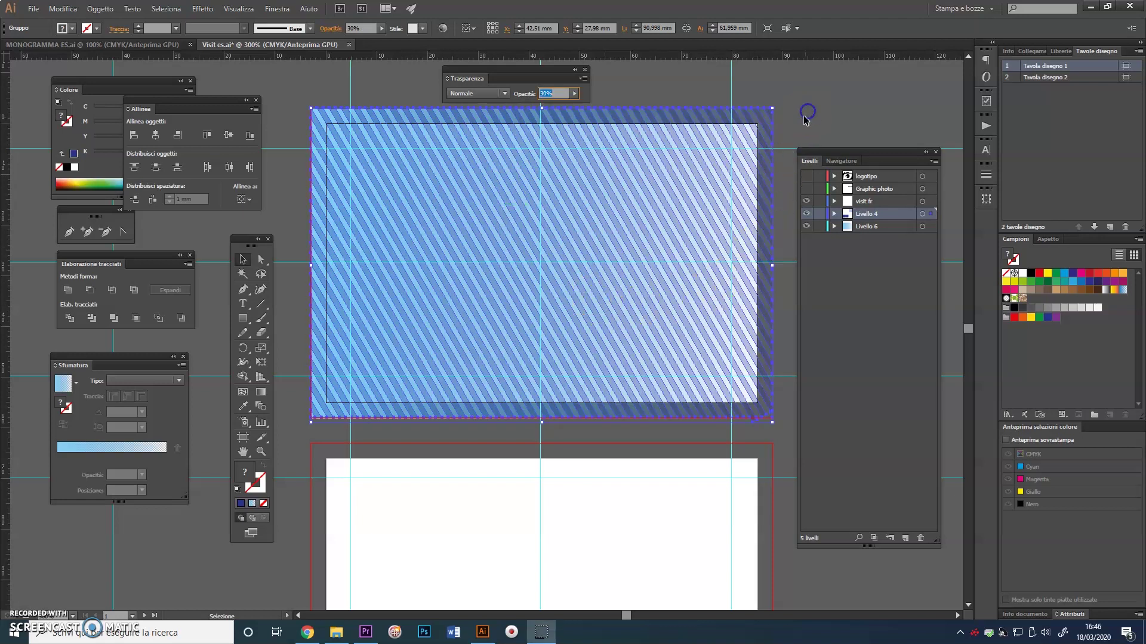
pyautogui.click(506, 93)
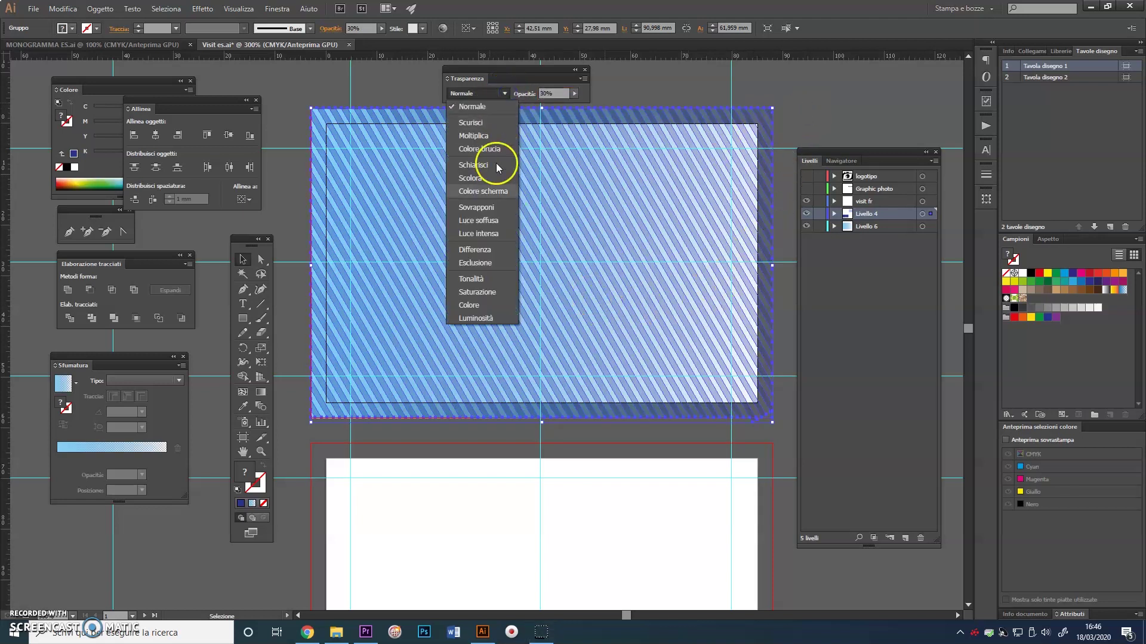
pyautogui.click(479, 305)
pyautogui.click(822, 105)
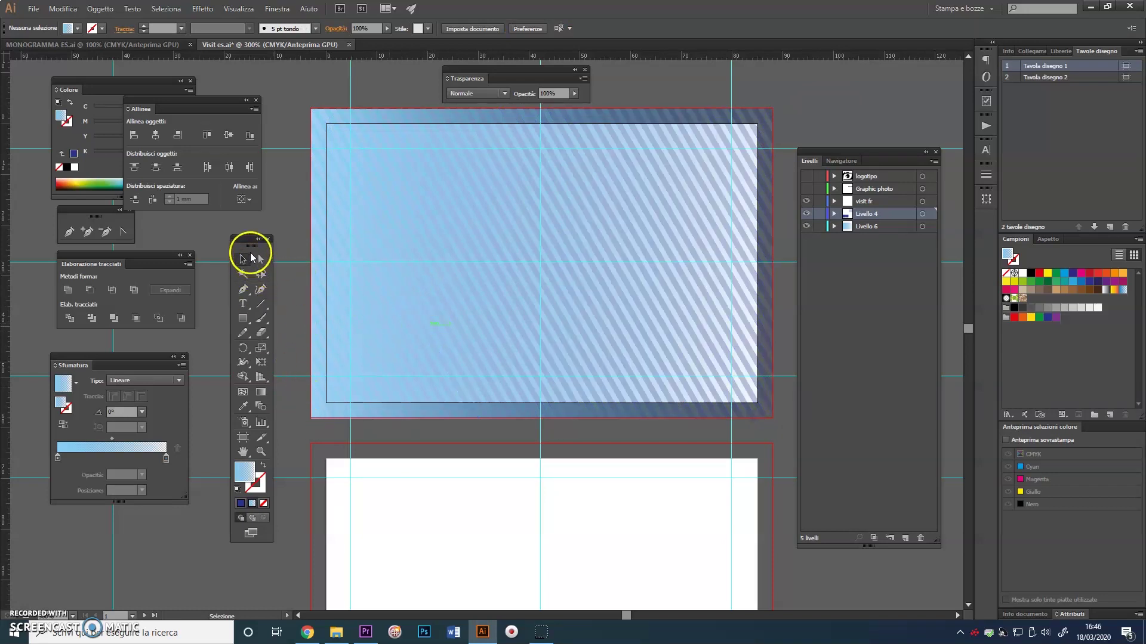
# Turn on the Graphic photo and logotipo layers to reveal the camera S logo and text
pyautogui.moveTo(255, 246); pyautogui.dragTo(249, 250)
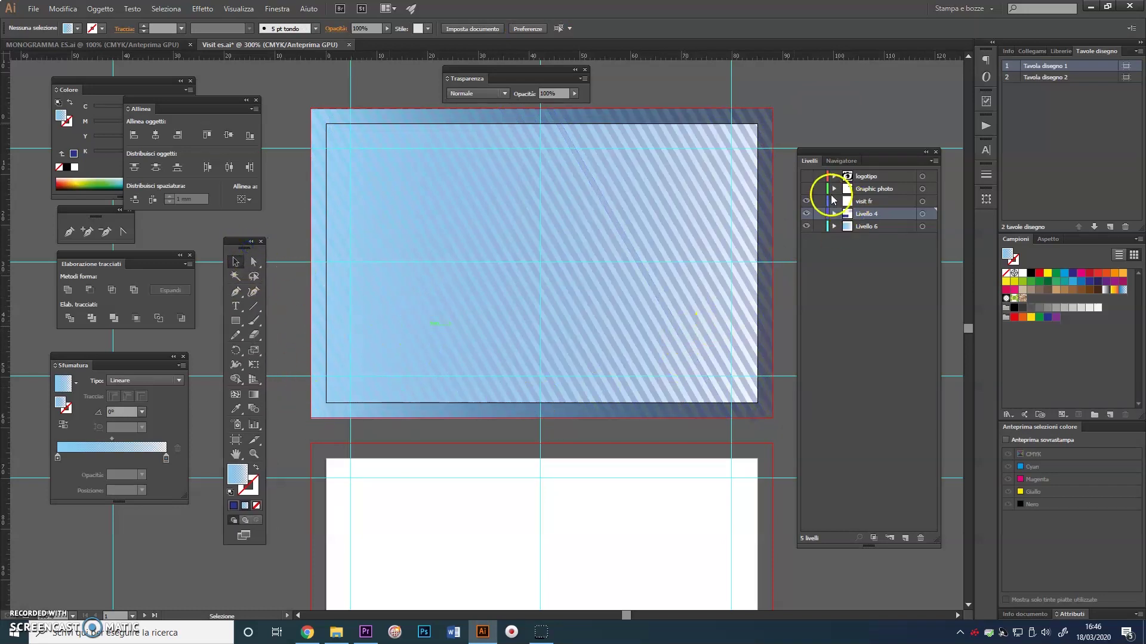
pyautogui.click(806, 190)
pyautogui.click(806, 176)
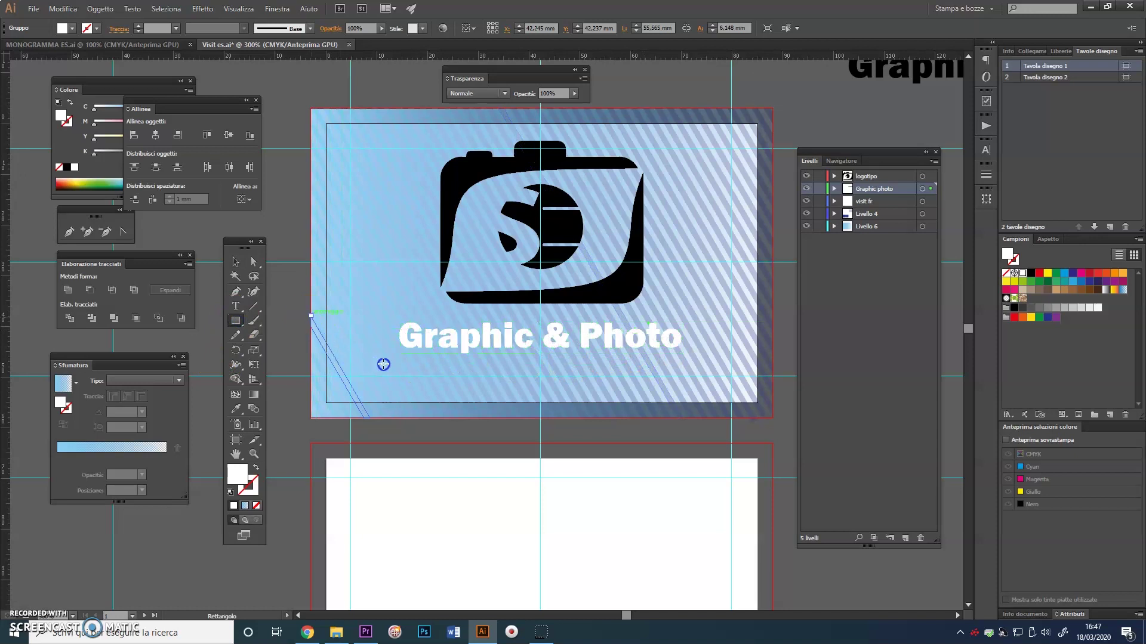
# Draw a black full-width banner and move it beneath the Graphic & Photo text in Layers
pyautogui.moveTo(383, 364); pyautogui.dragTo(410, 367)
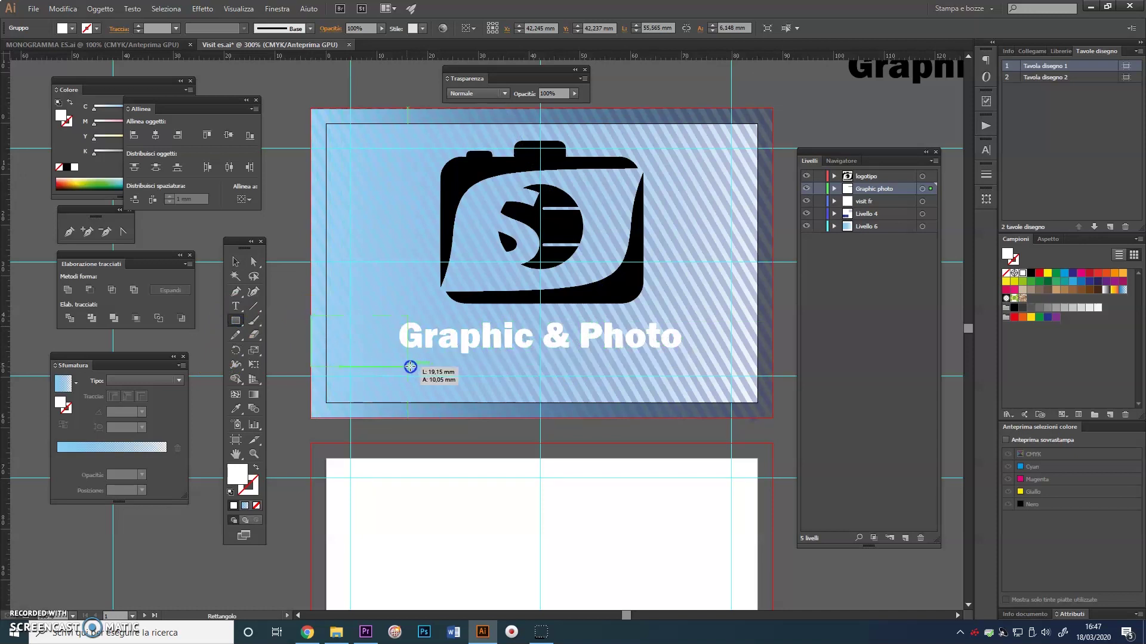
pyautogui.moveTo(731, 350); pyautogui.dragTo(773, 357)
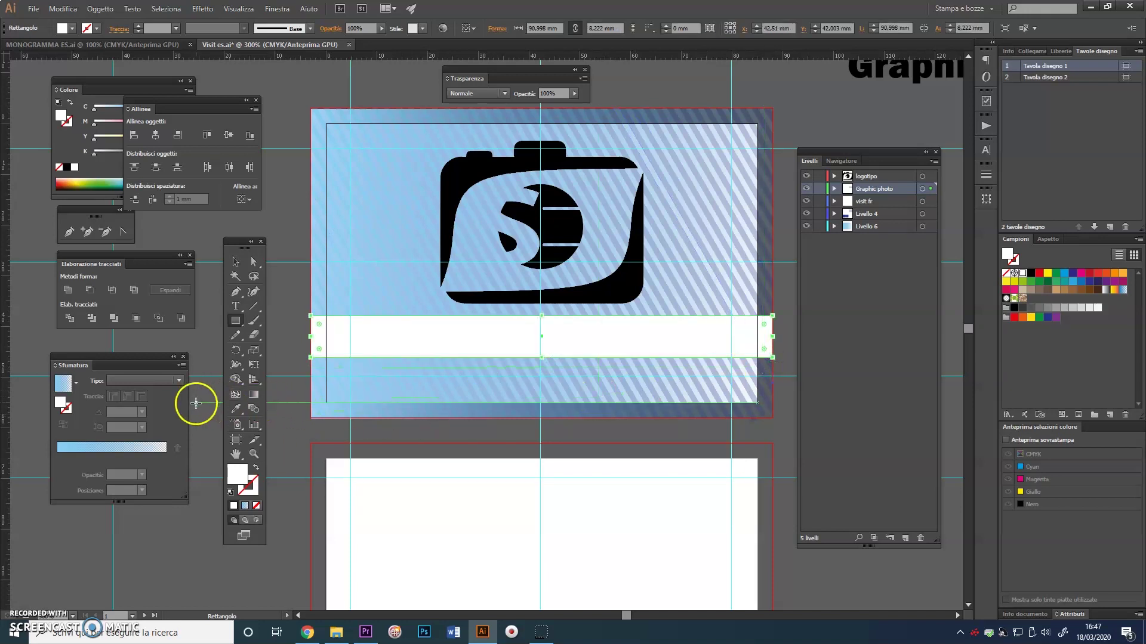
pyautogui.click(1014, 308)
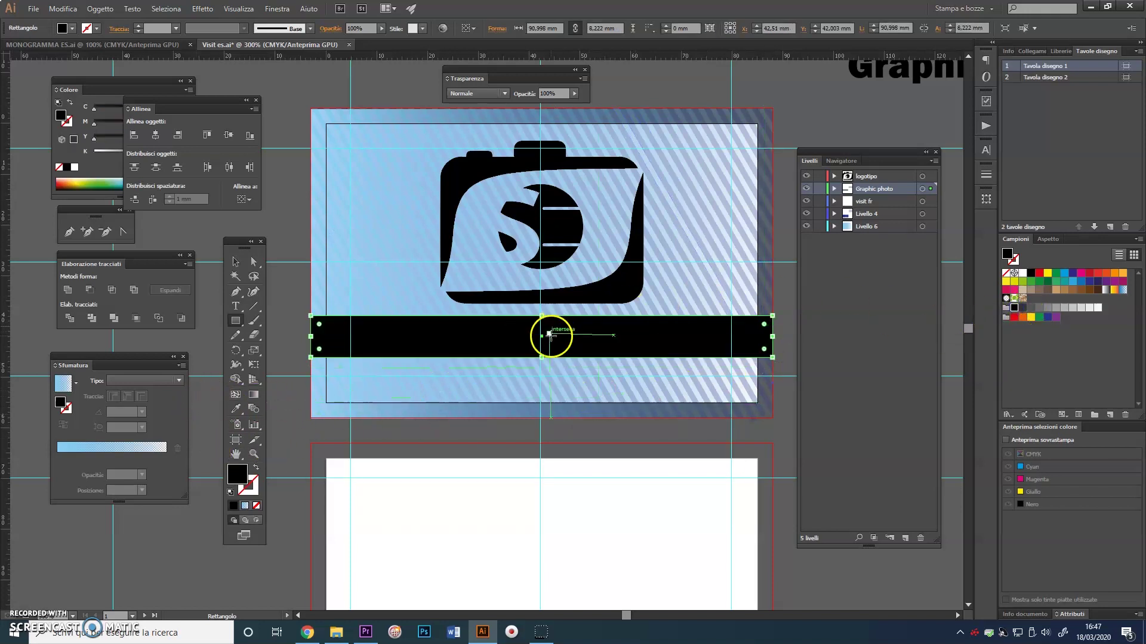
pyautogui.click(835, 189)
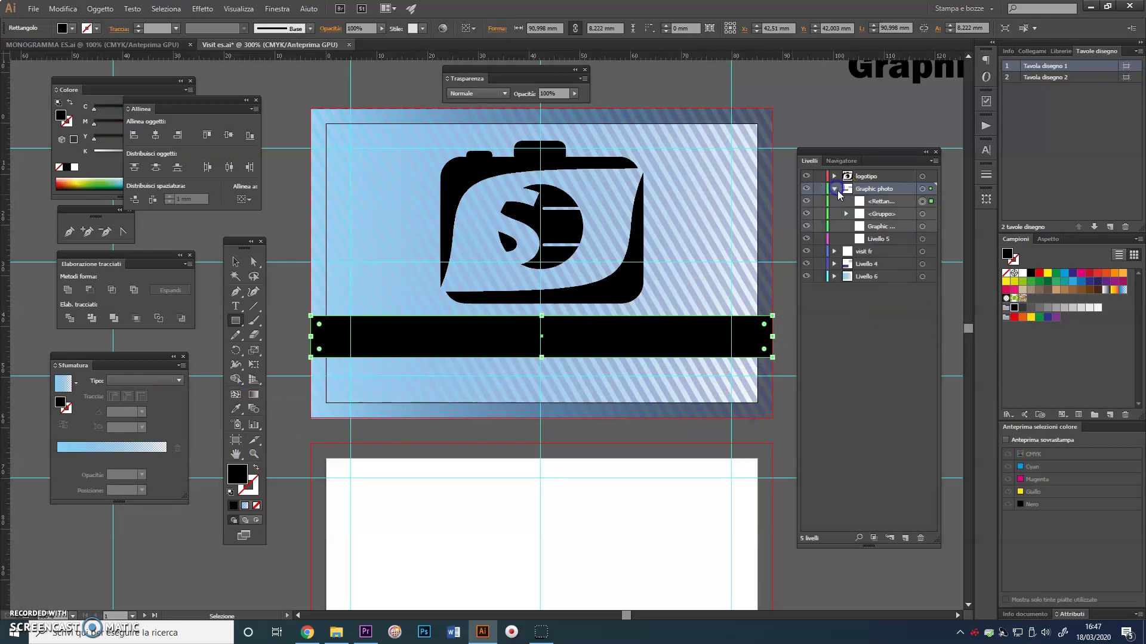
pyautogui.moveTo(918, 206); pyautogui.dragTo(892, 238)
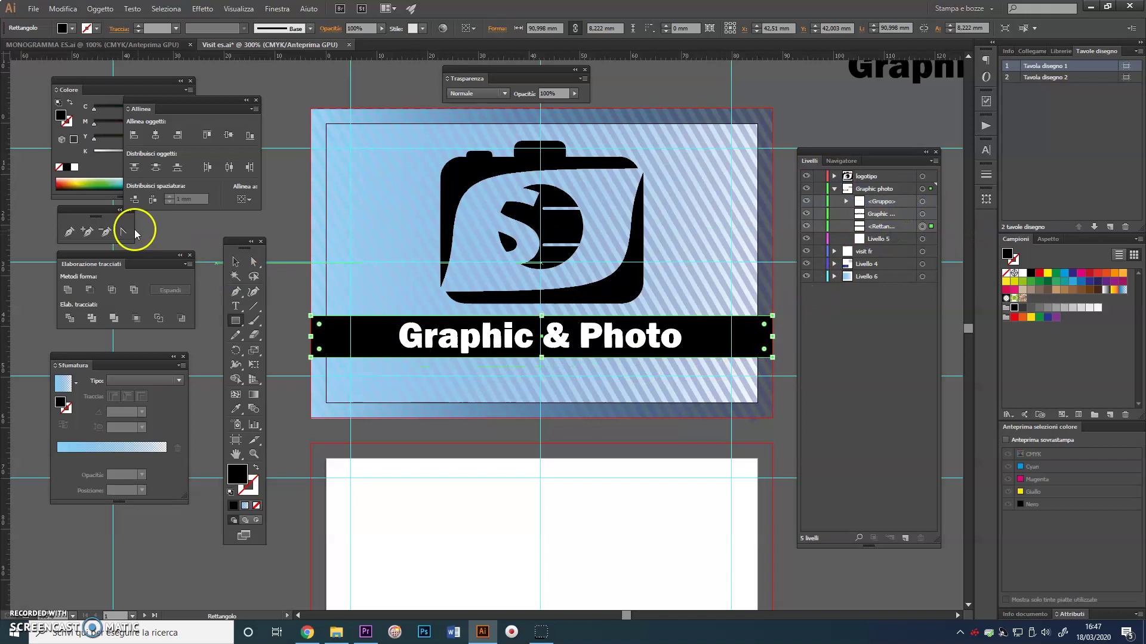
# Select the Graphic & Photo text group, then select the camera S logo
pyautogui.click(235, 261)
pyautogui.click(283, 236)
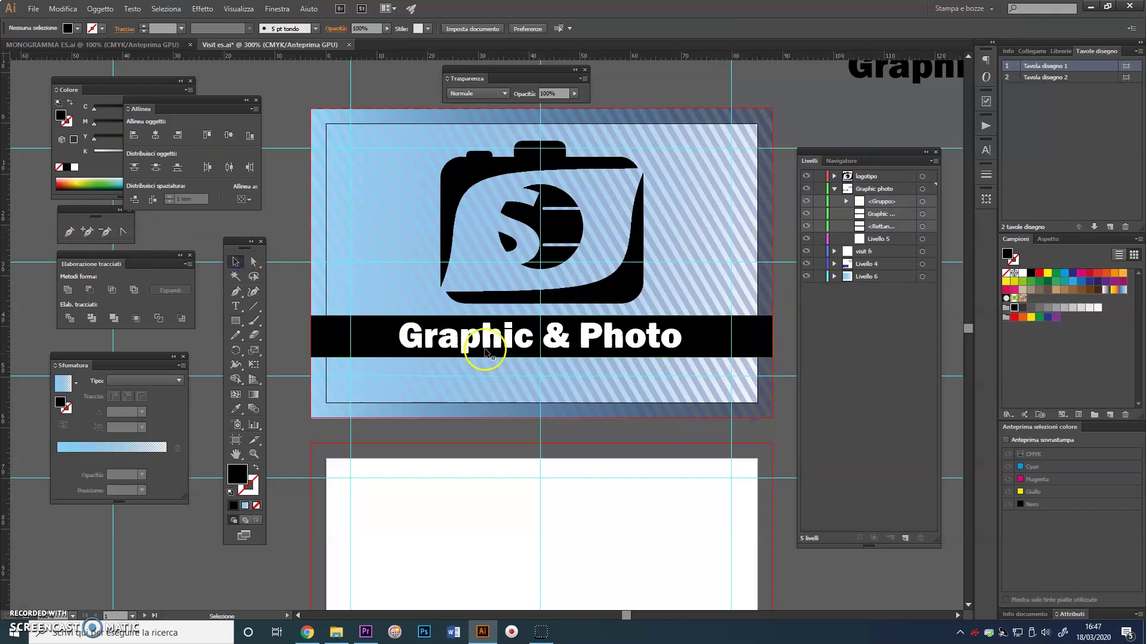
pyautogui.click(620, 340)
pyautogui.click(593, 422)
pyautogui.click(501, 349)
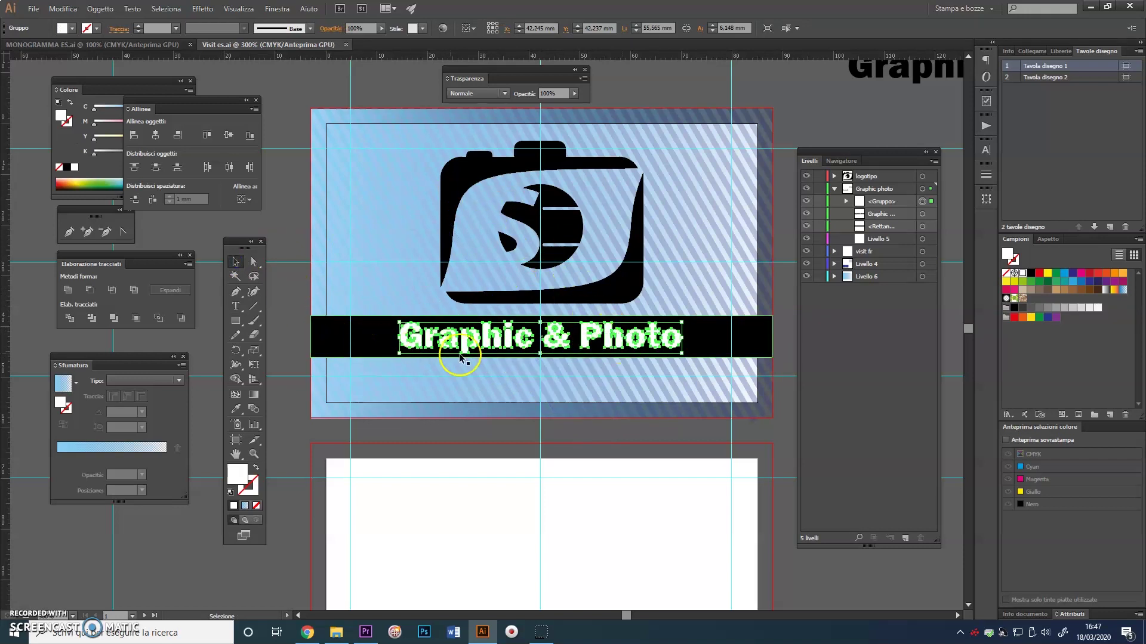
pyautogui.click(628, 284)
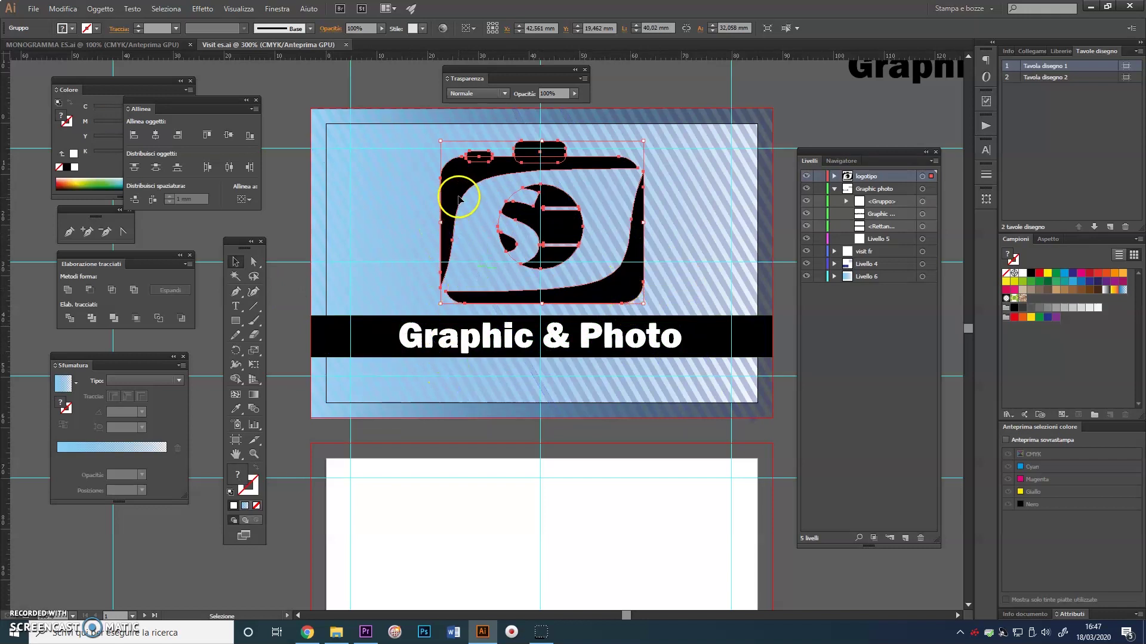
# Draw a rounded rectangle over the camera logo and widen it to frame the logo
pyautogui.click(236, 320)
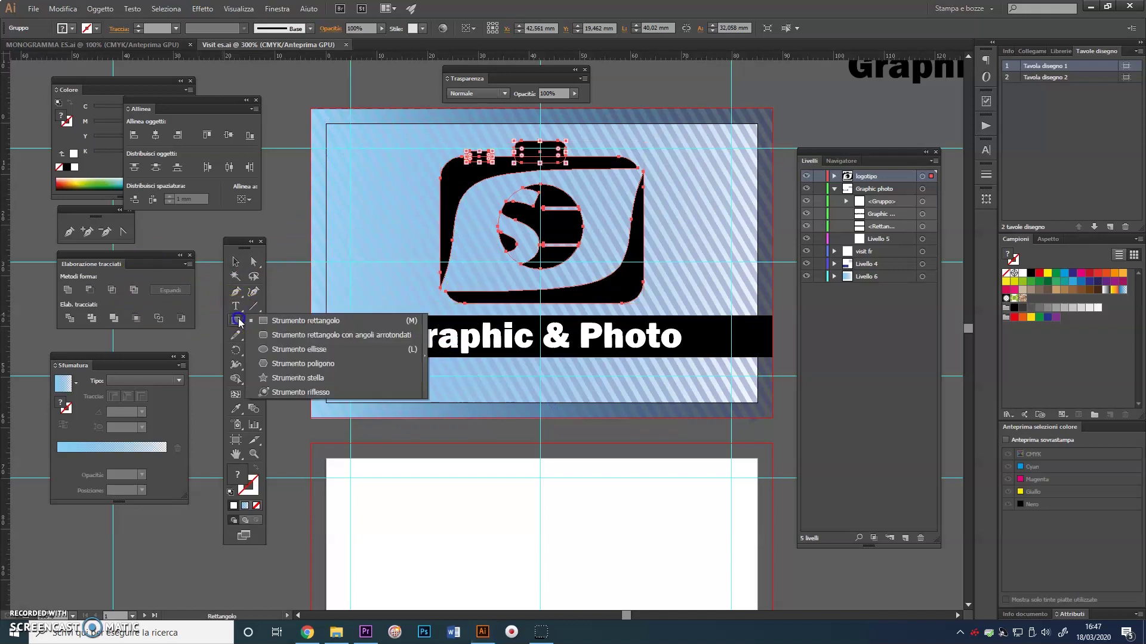
pyautogui.click(264, 336)
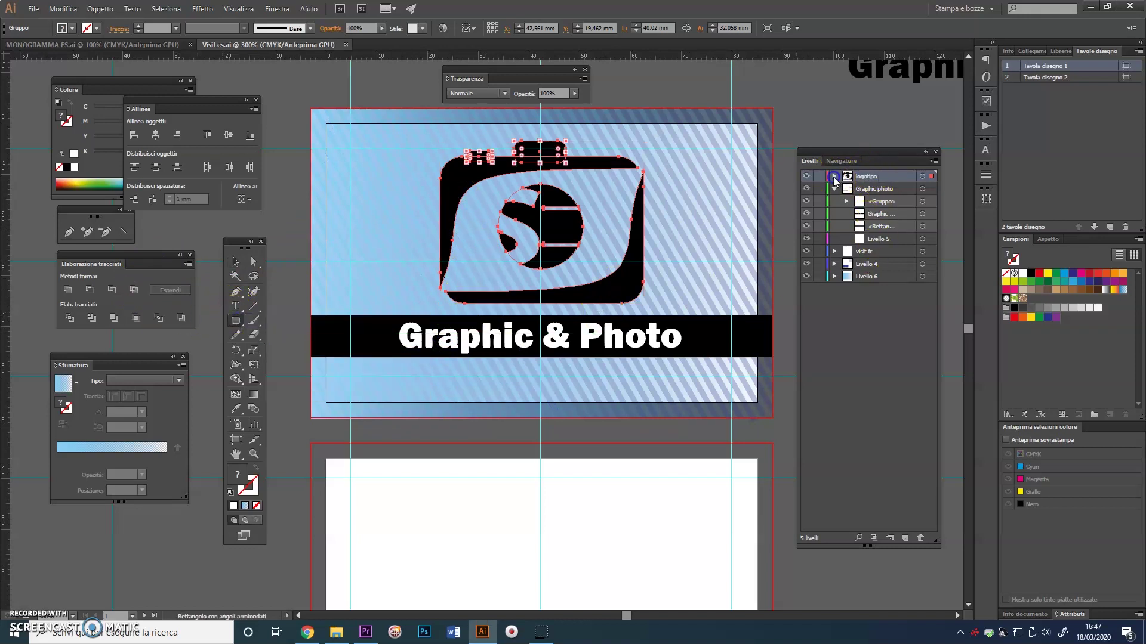
pyautogui.click(833, 177)
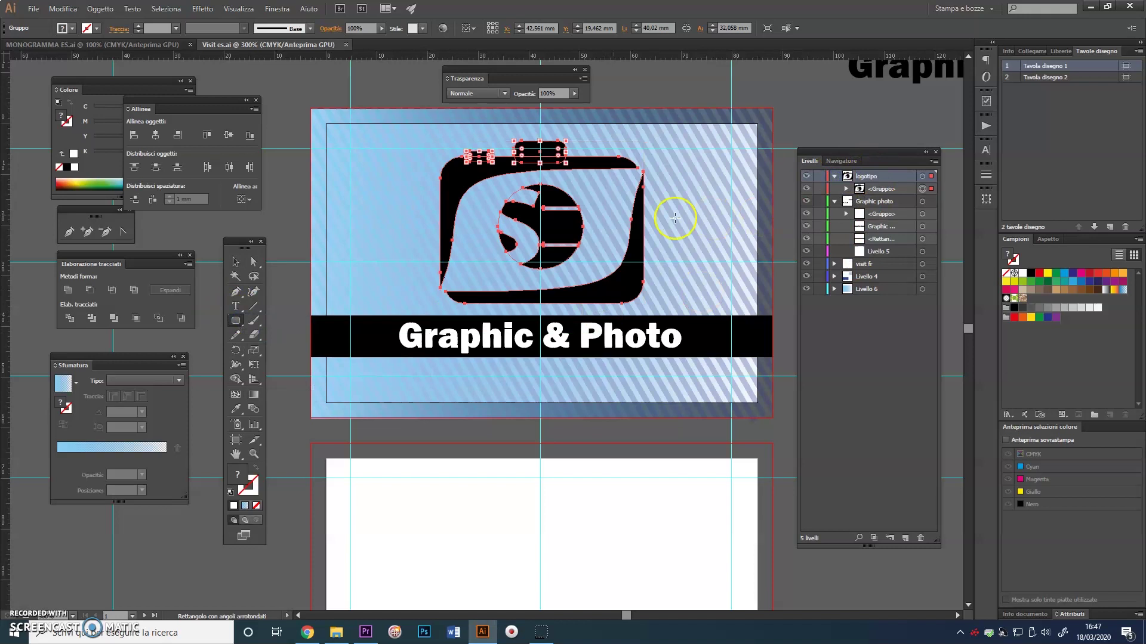
pyautogui.click(408, 135)
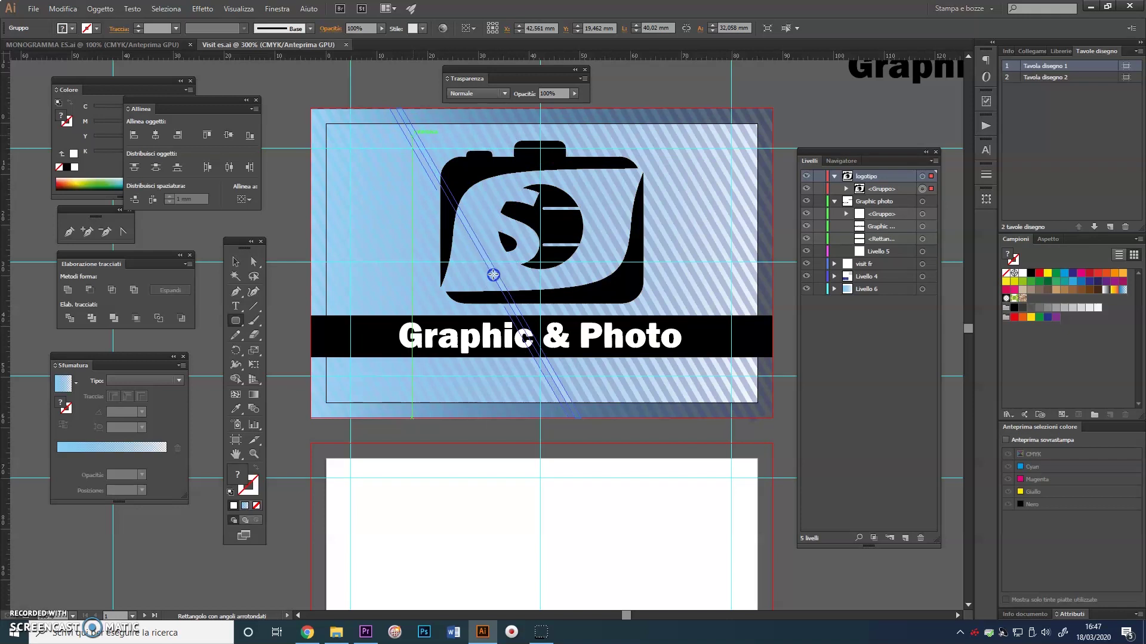
pyautogui.moveTo(492, 275); pyautogui.dragTo(530, 310)
pyautogui.moveTo(640, 321); pyautogui.dragTo(680, 320)
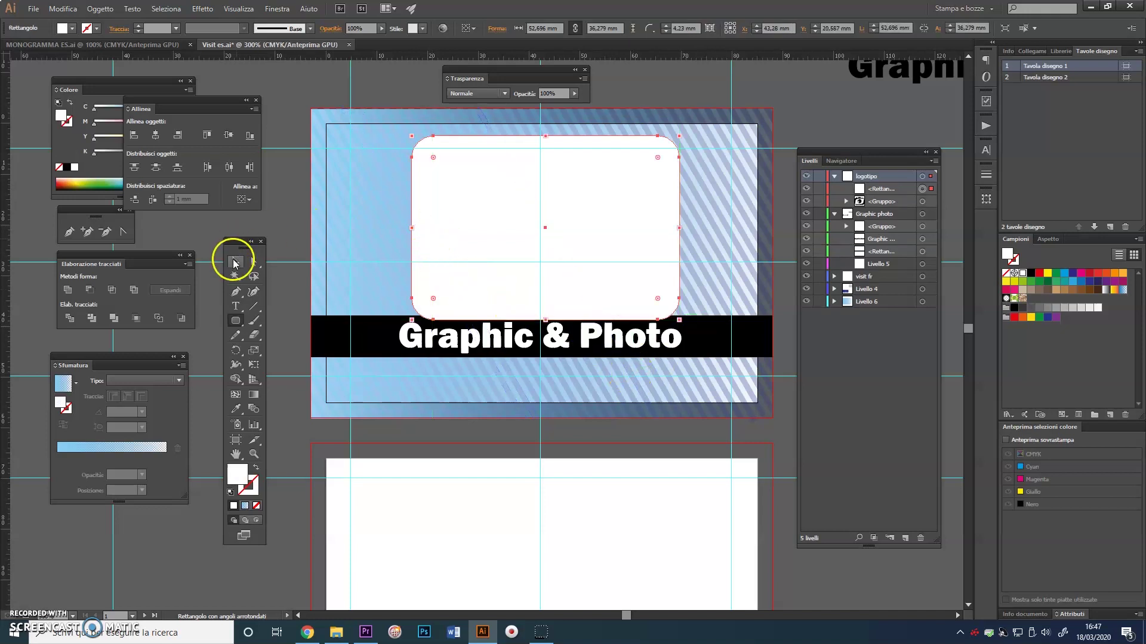
# Stretch the white rectangle slightly on both sides and place it behind the camera logo
pyautogui.click(235, 262)
pyautogui.moveTo(411, 227); pyautogui.dragTo(398, 227)
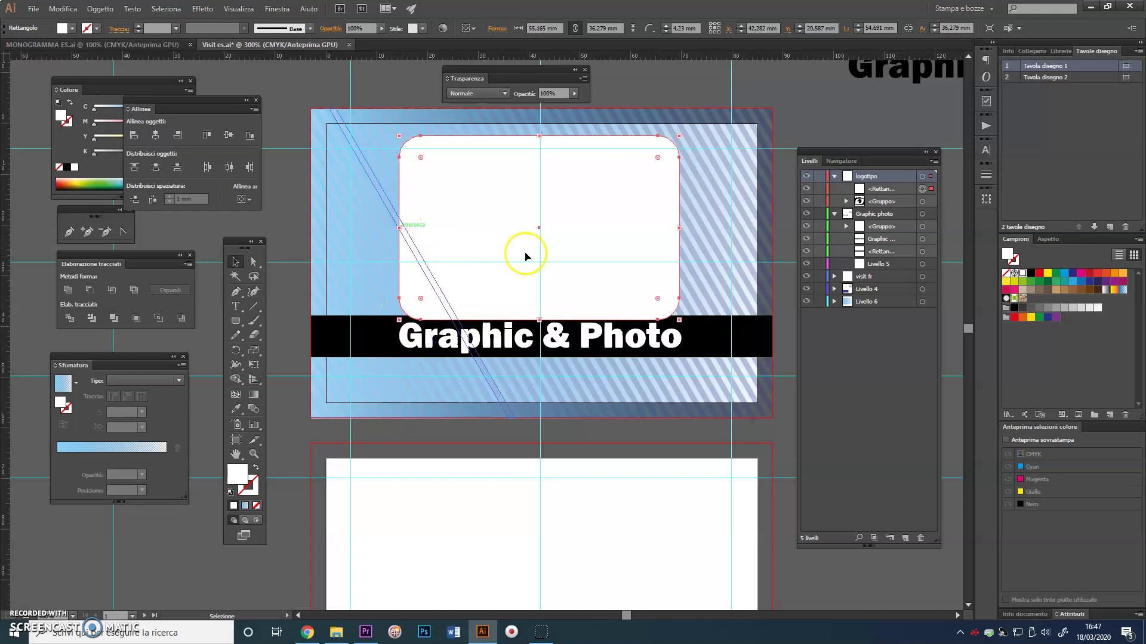
pyautogui.moveTo(681, 228); pyautogui.dragTo(683, 229)
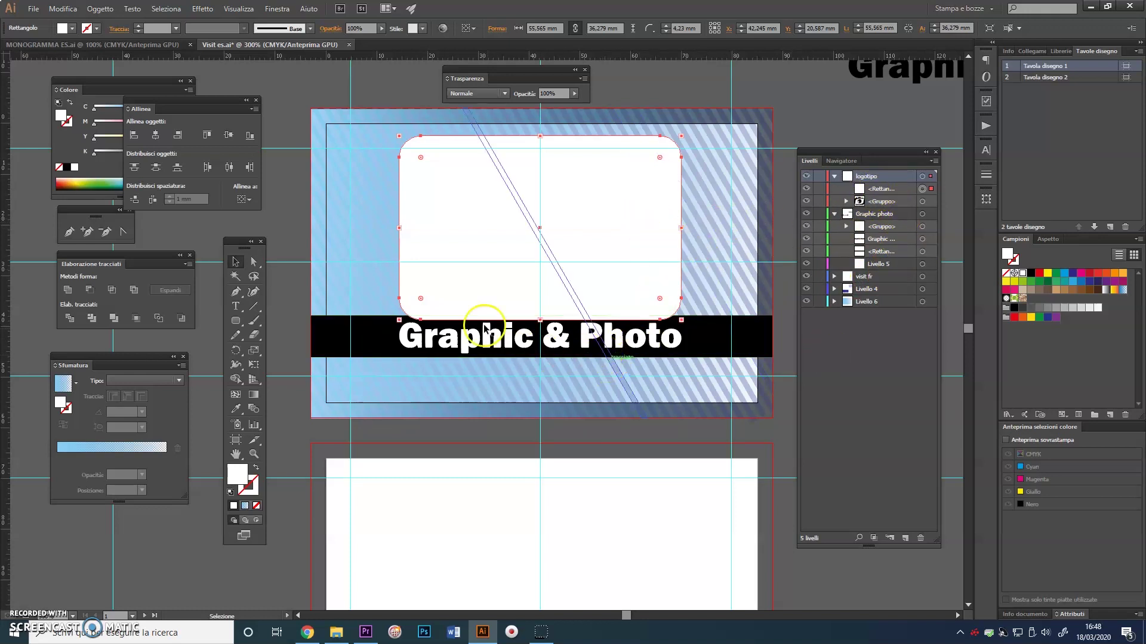
pyautogui.hotkey('ctrl', 'z')
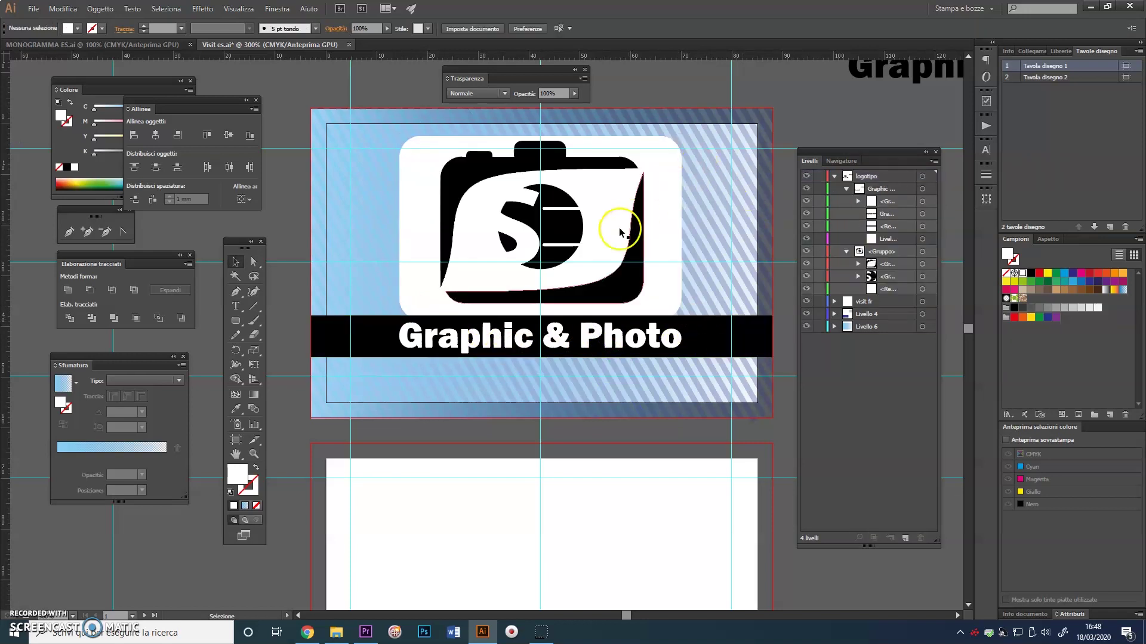
pyautogui.click(831, 112)
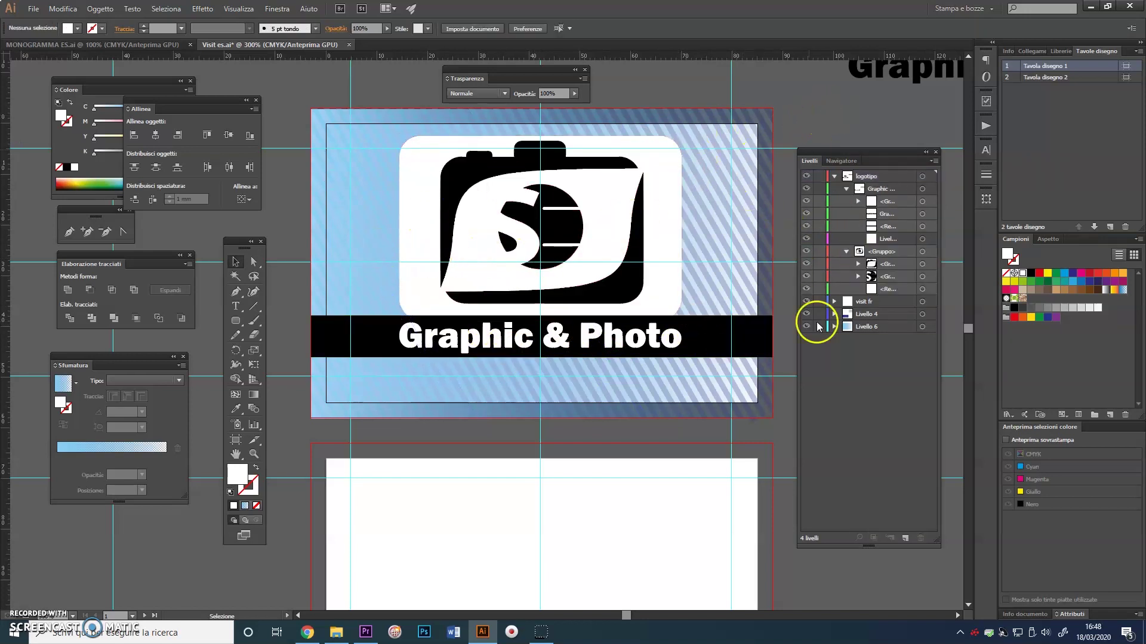
pyautogui.click(662, 248)
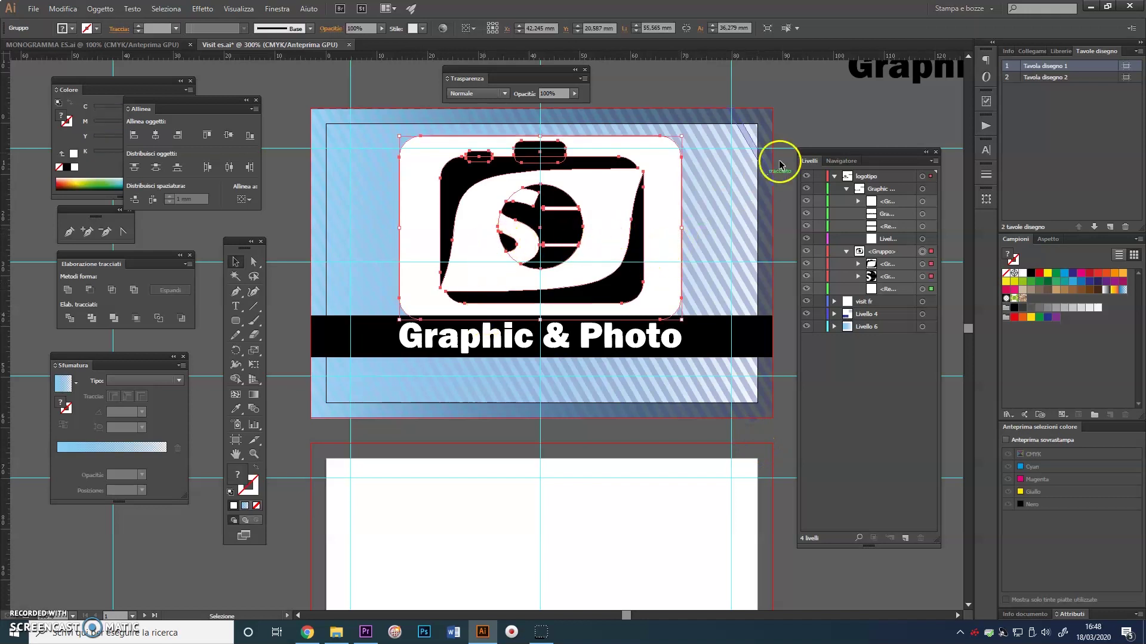
pyautogui.click(801, 116)
pyautogui.hotkey('ctrl', '-')
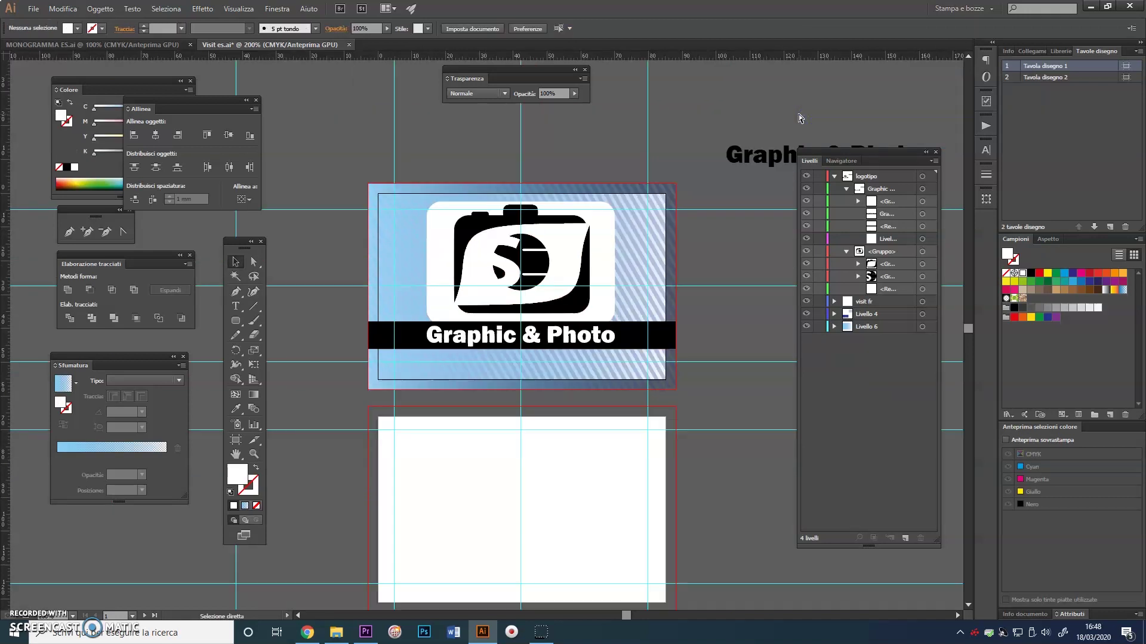
pyautogui.hotkey('ctrl', '+')
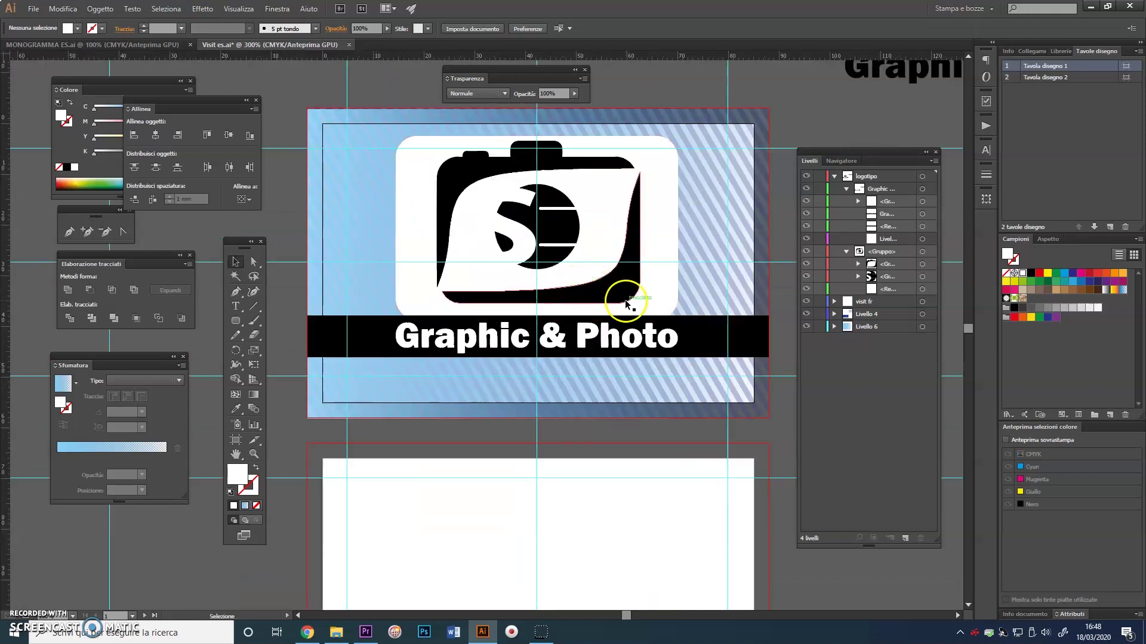
pyautogui.moveTo(629, 315); pyautogui.dragTo(617, 301)
pyautogui.moveTo(487, 79); pyautogui.dragTo(838, 99)
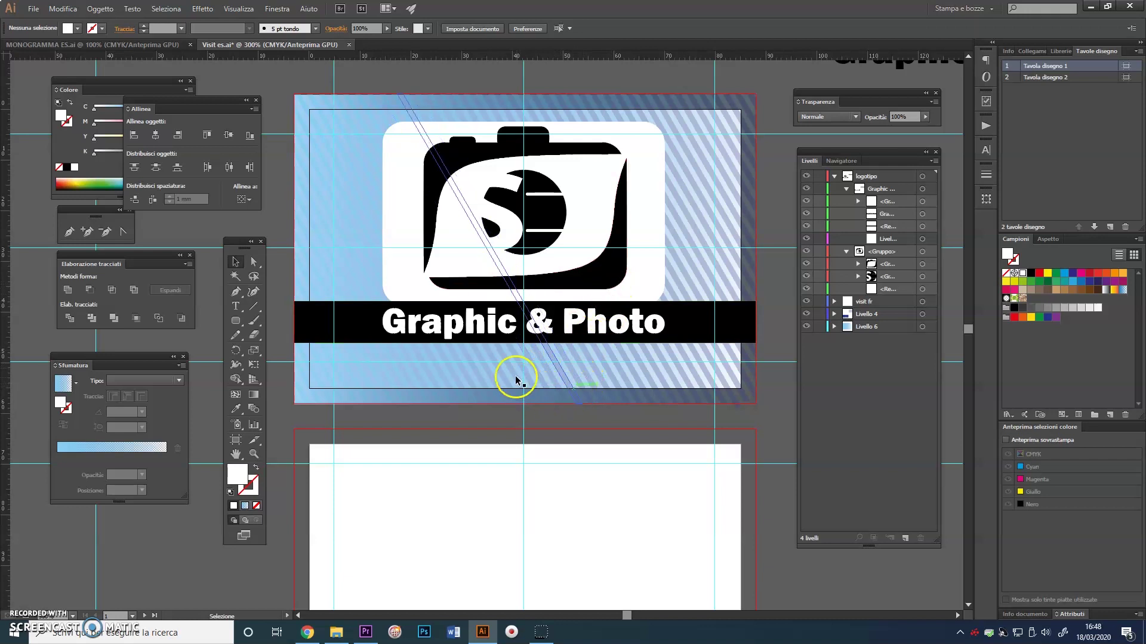
pyautogui.scroll(-3, 597, 322)
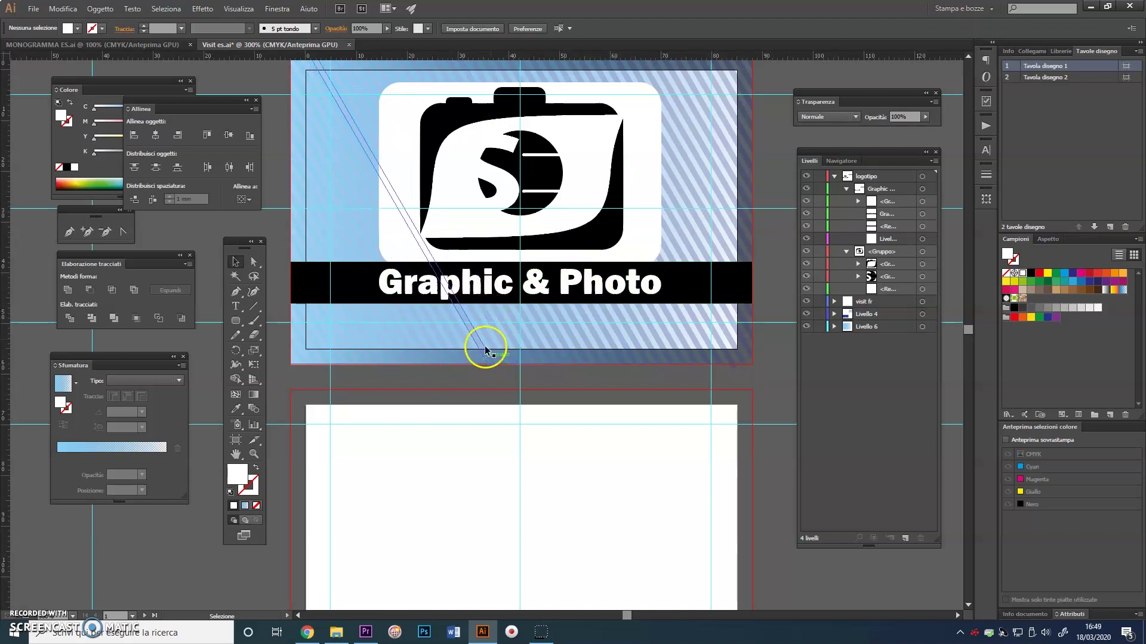
# Type the designer's name in a script font on the back card and drag it toward the front card
pyautogui.click(236, 306)
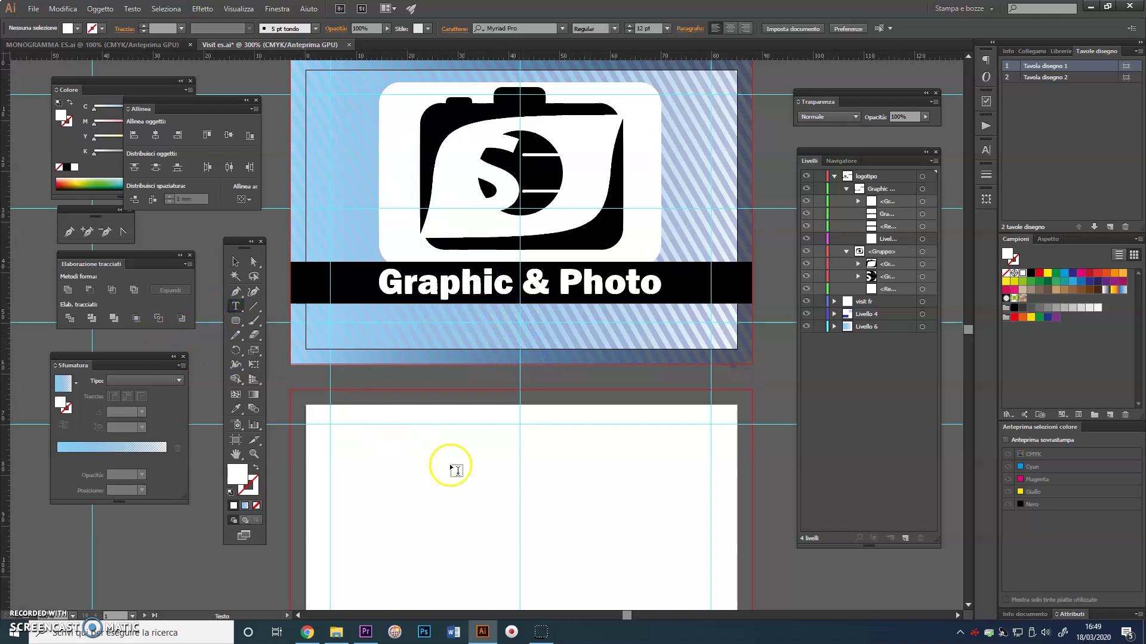
pyautogui.click(473, 464)
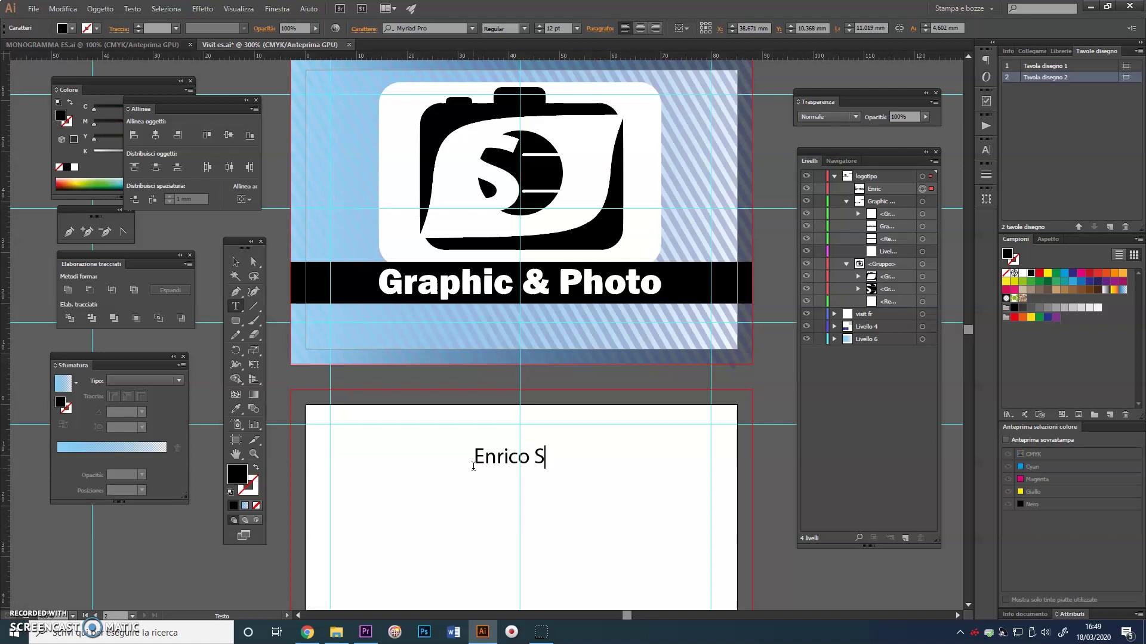
pyautogui.write('ti')
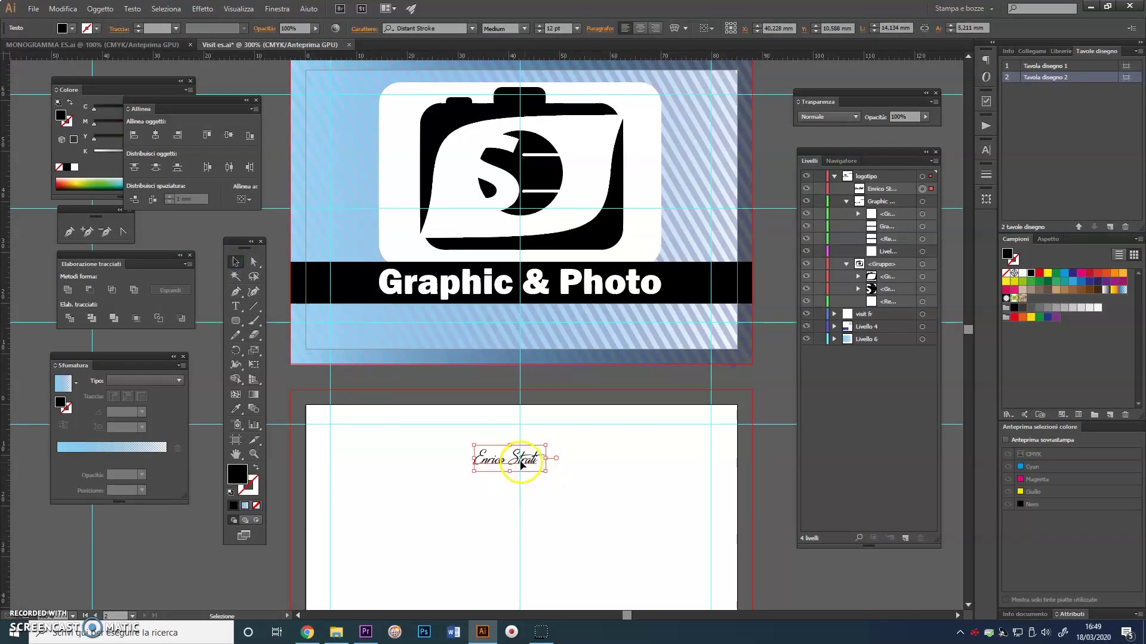
pyautogui.moveTo(521, 465); pyautogui.dragTo(537, 329)
# Position the script name beneath the Graphic & Photo banner and select the Livello 4 layer
pyautogui.click(588, 487)
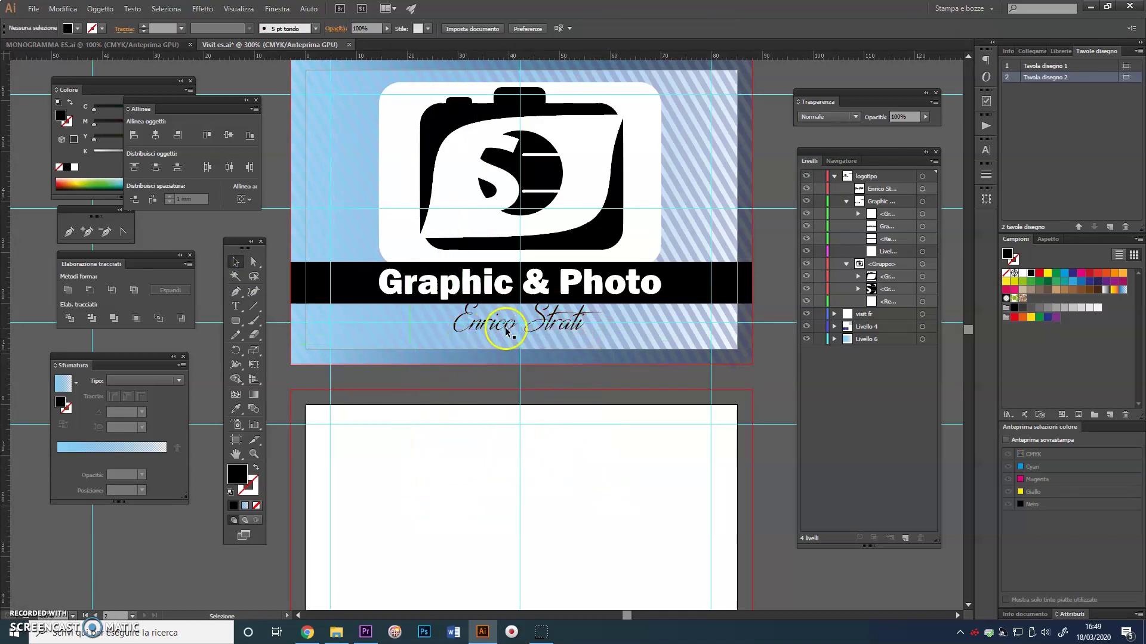
pyautogui.click(525, 351)
pyautogui.click(526, 353)
pyautogui.scroll(-3, 526, 353)
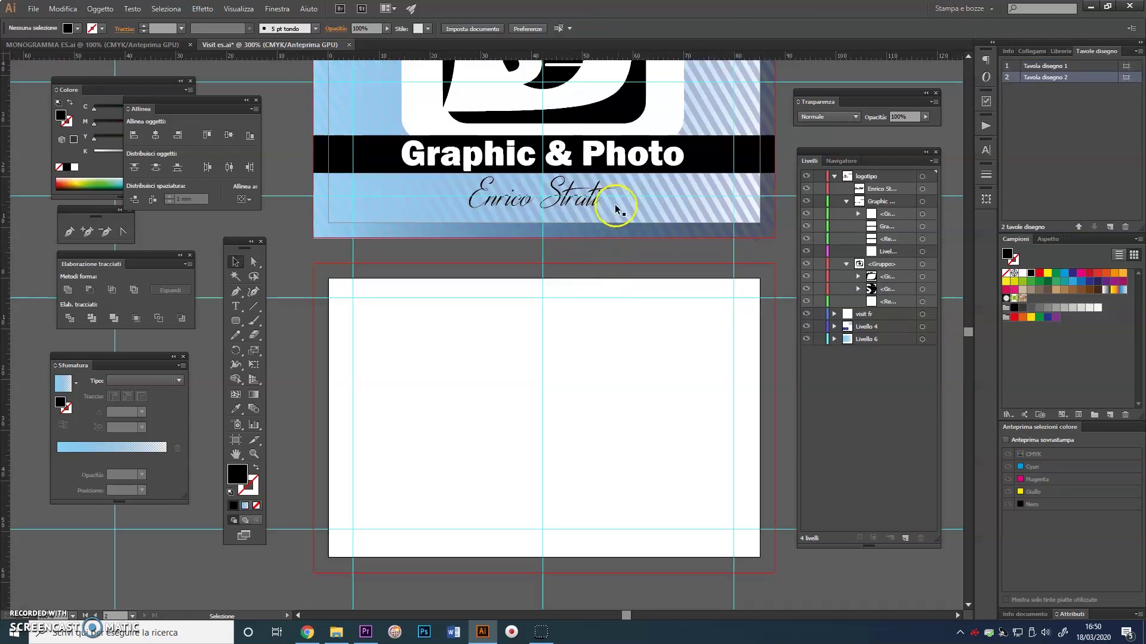
pyautogui.moveTo(627, 158); pyautogui.dragTo(631, 221)
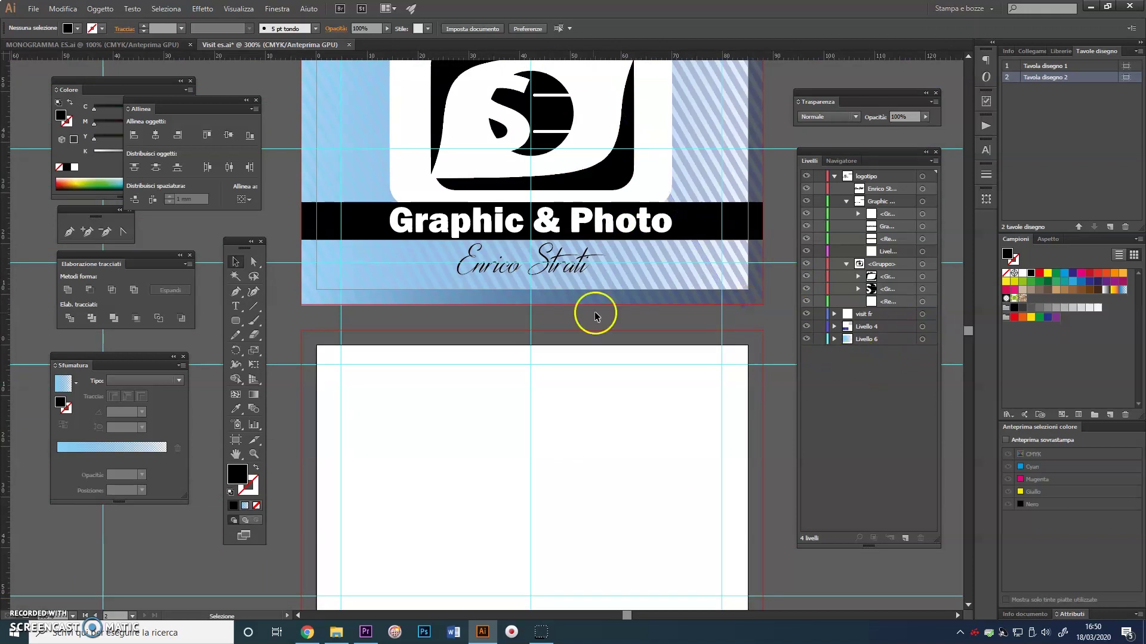
pyautogui.click(866, 329)
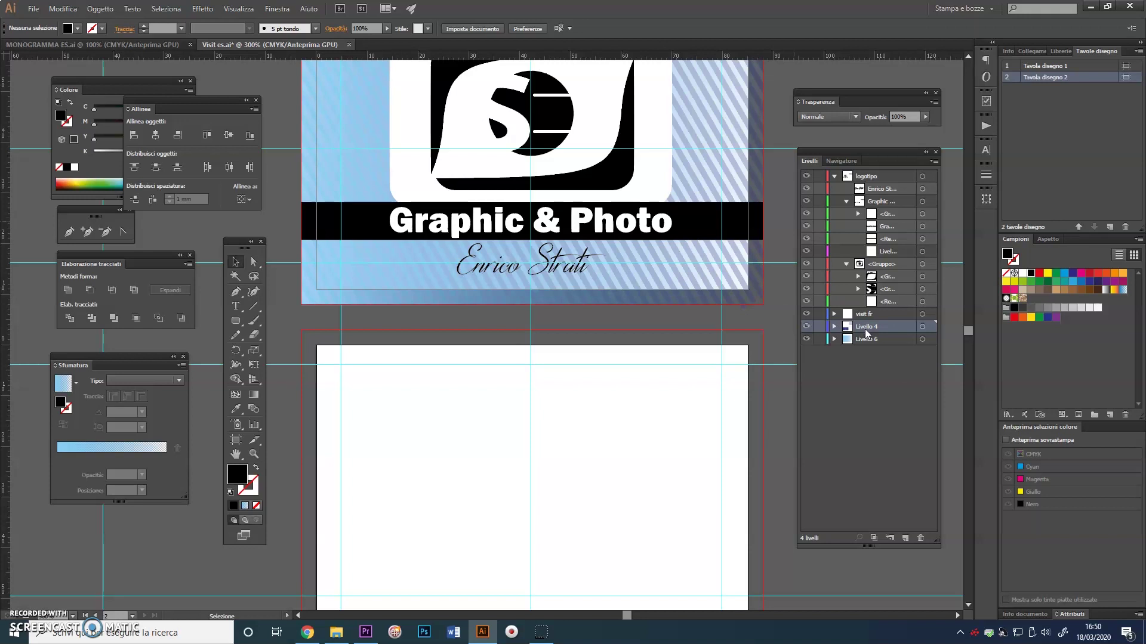
# Select the front card artwork, then add a new layer at the bottom of the stack
pyautogui.moveTo(427, 318); pyautogui.dragTo(775, 323)
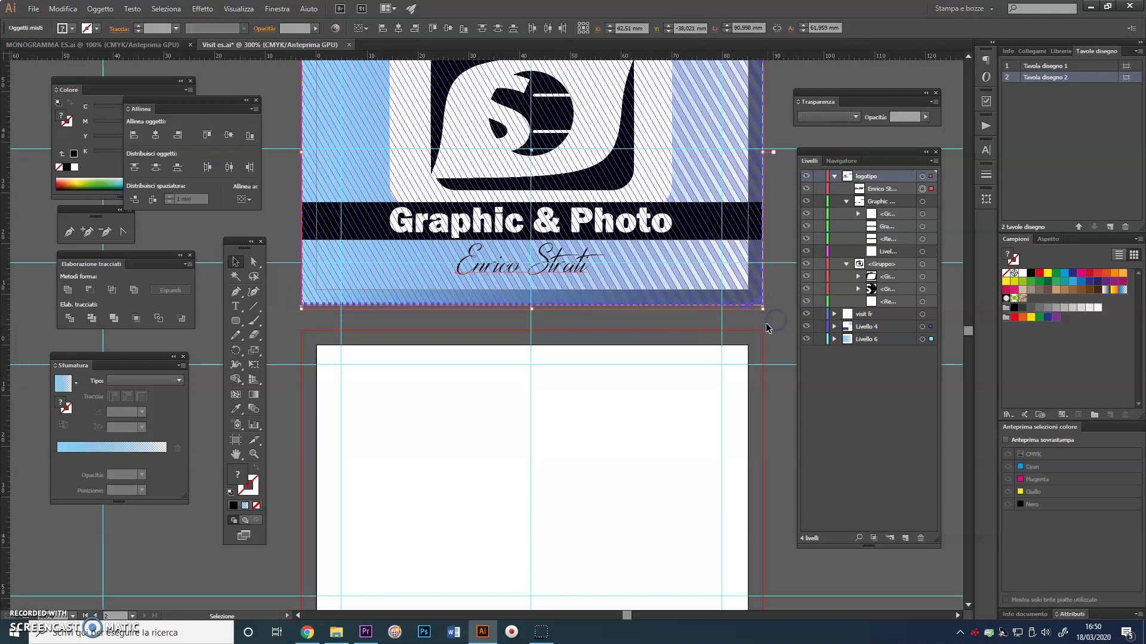
pyautogui.press('v')
pyautogui.click(905, 540)
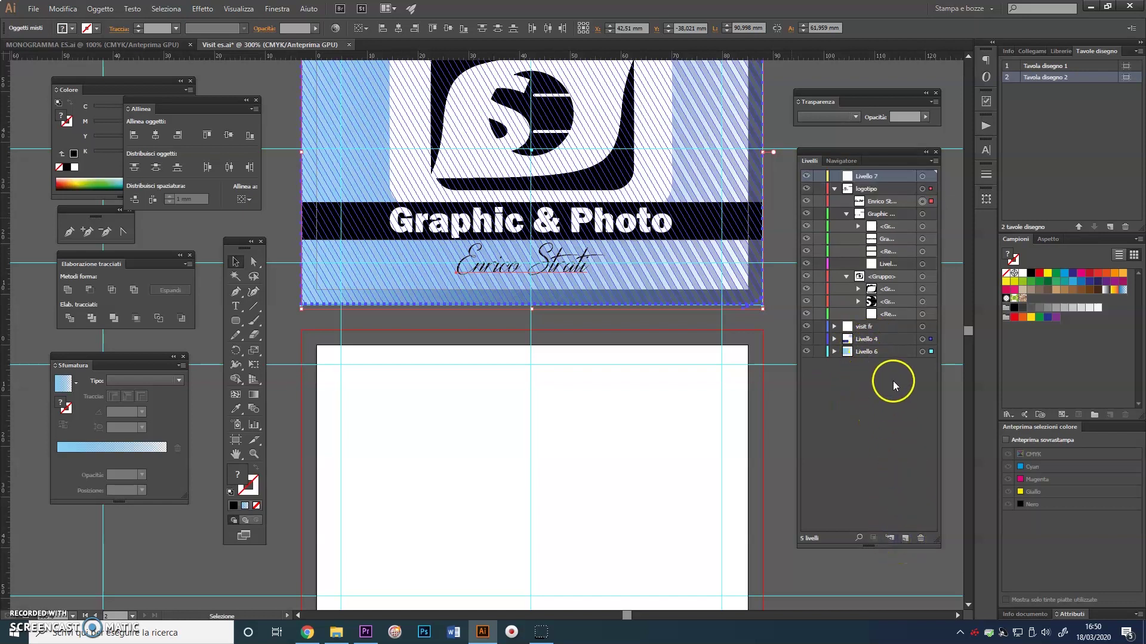
pyautogui.moveTo(869, 179); pyautogui.dragTo(871, 371)
# Rename the new layer to 'Visit retro' and make it the selected layer
pyautogui.click(867, 315)
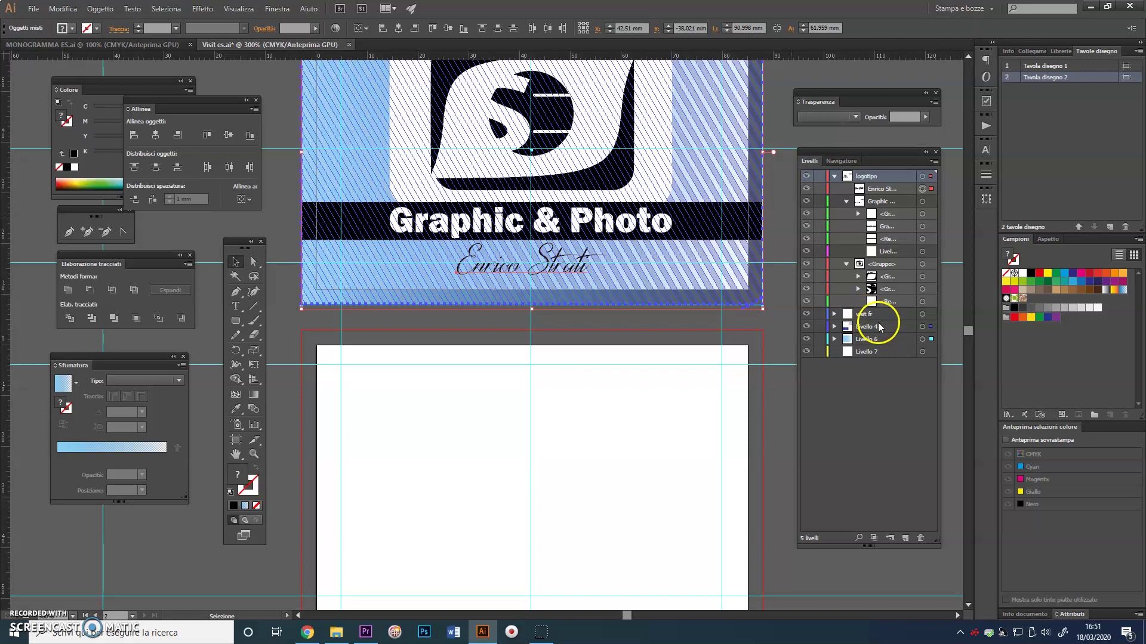
pyautogui.doubleClick(866, 352)
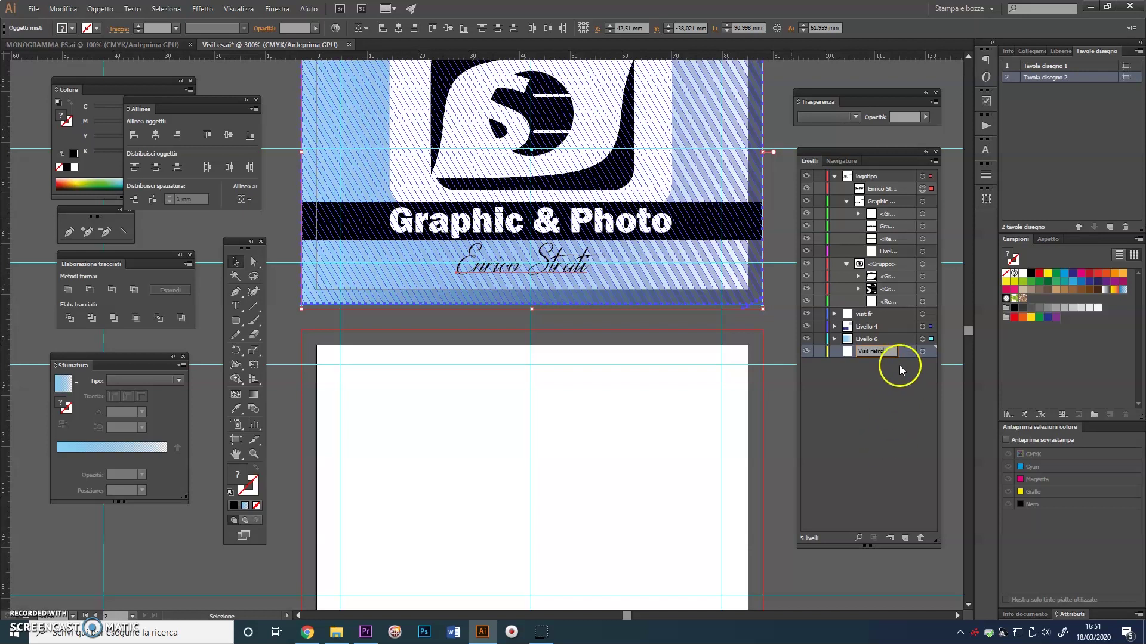
pyautogui.click(722, 457)
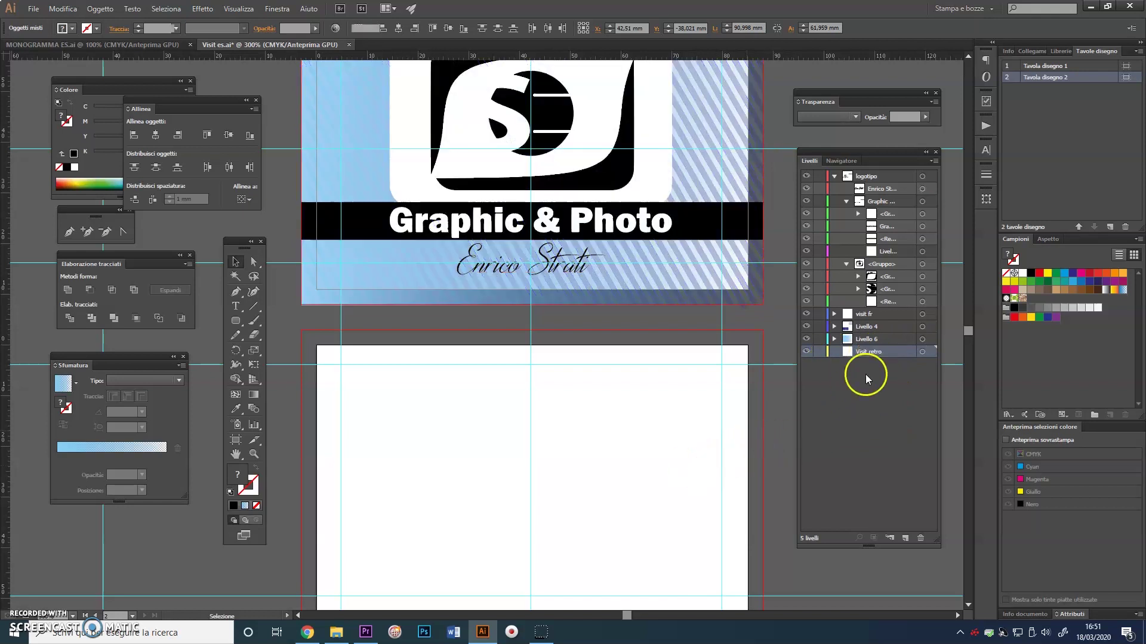
pyautogui.click(892, 351)
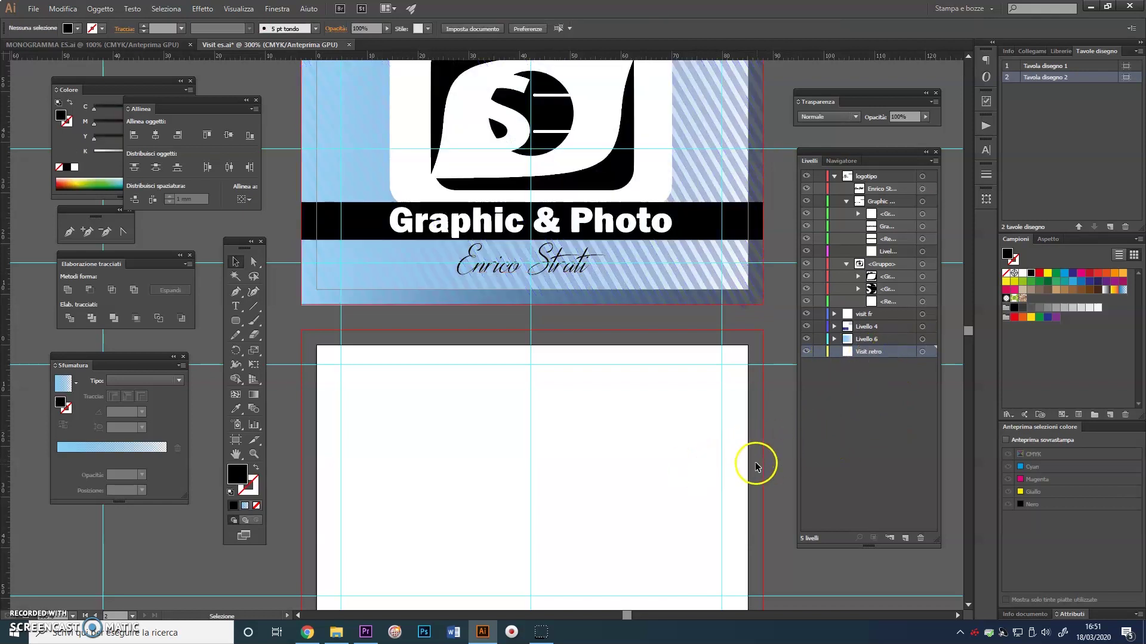
pyautogui.scroll(-3, 755, 462)
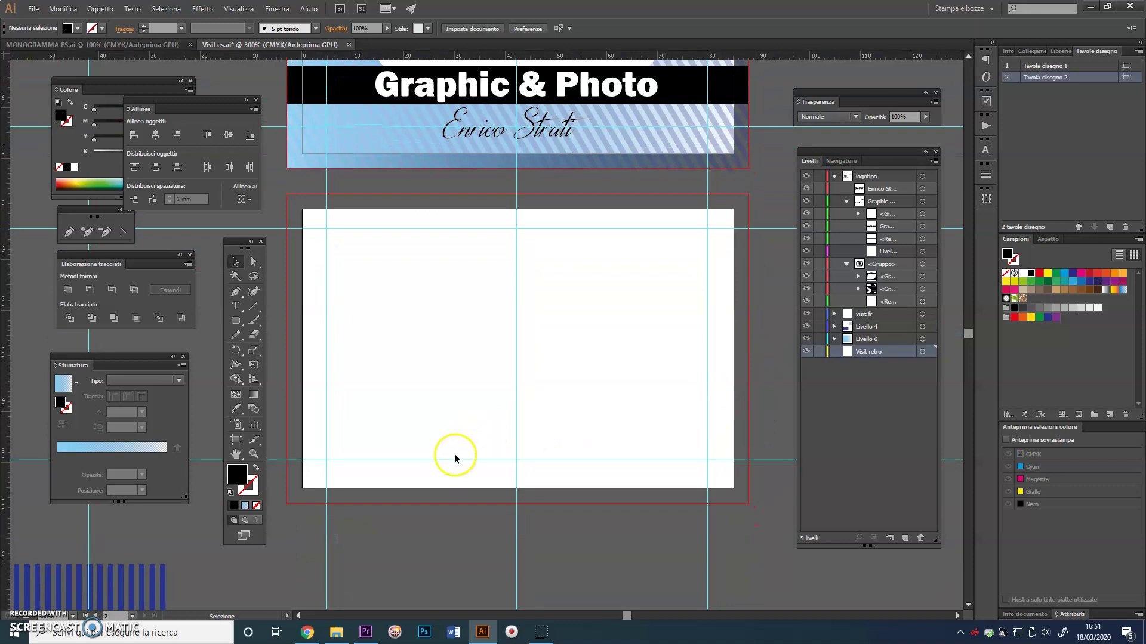
# Paste the striped card design onto the back artboard and delete the script name text from it
pyautogui.hotkey('ctrl', 'v')
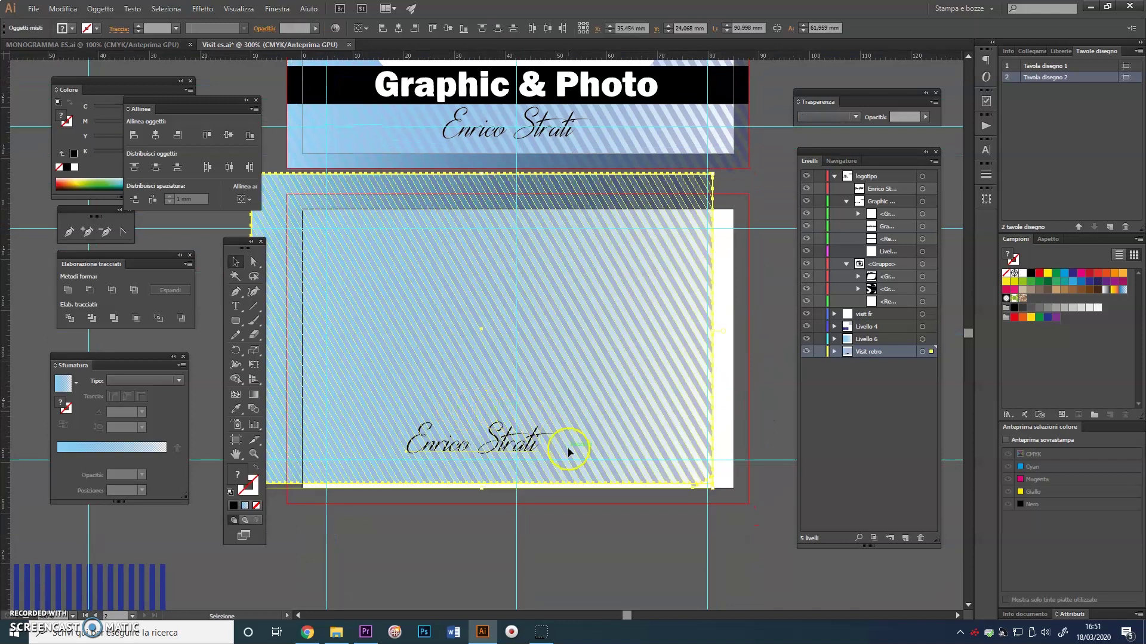
pyautogui.click(524, 544)
pyautogui.click(494, 455)
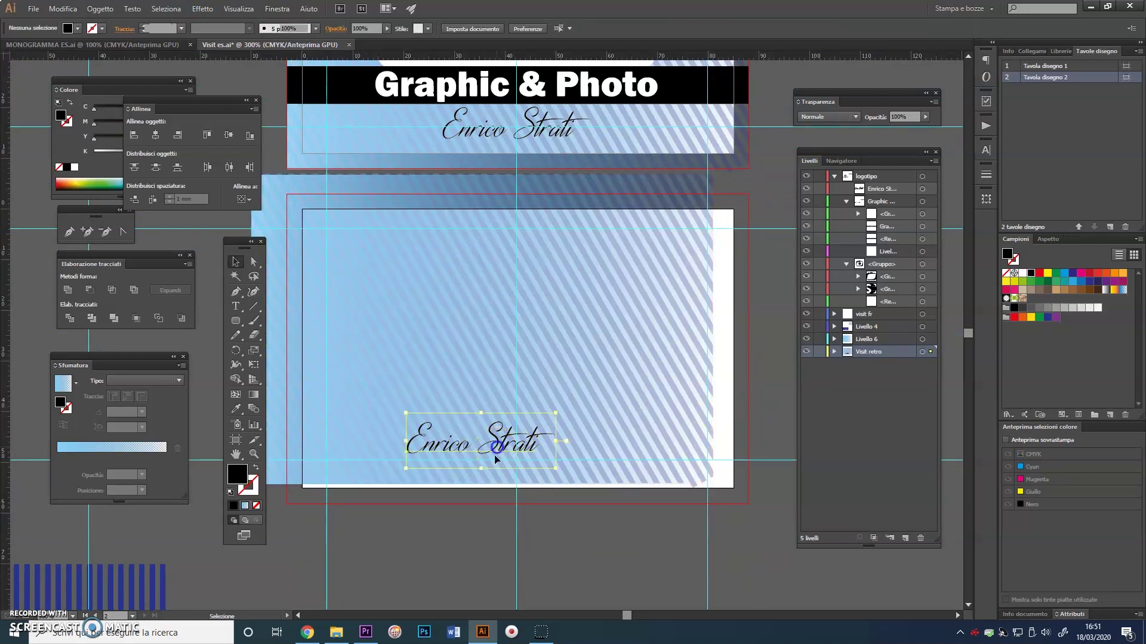
pyautogui.press('Delete')
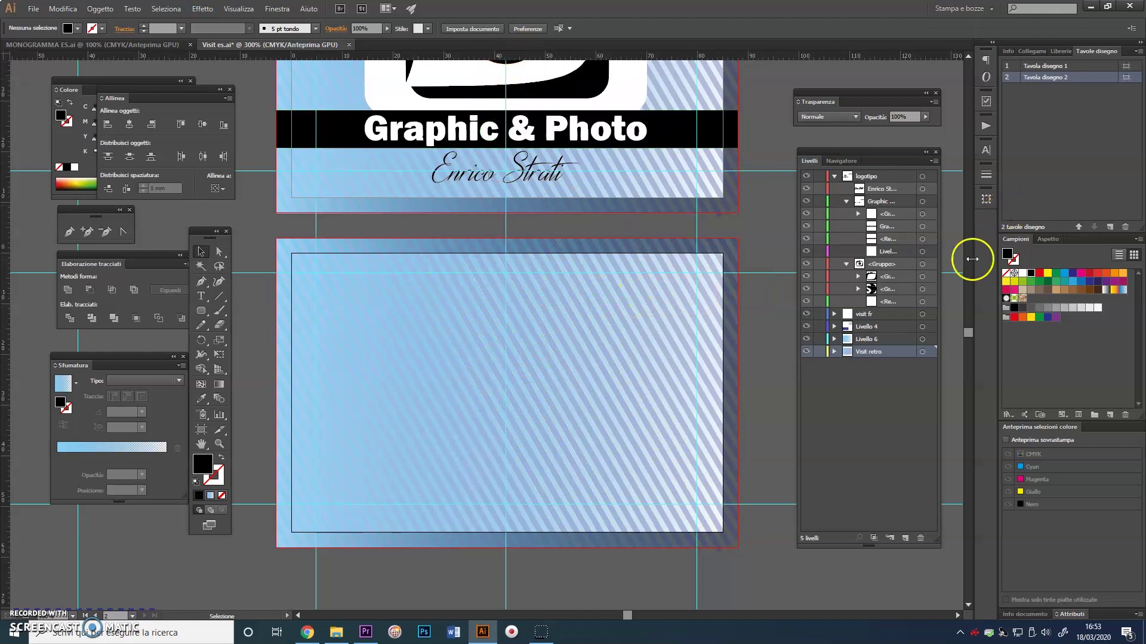
# Select the camera logo's S emblem group on the front card using the Layers list
pyautogui.scroll(3, 967, 328)
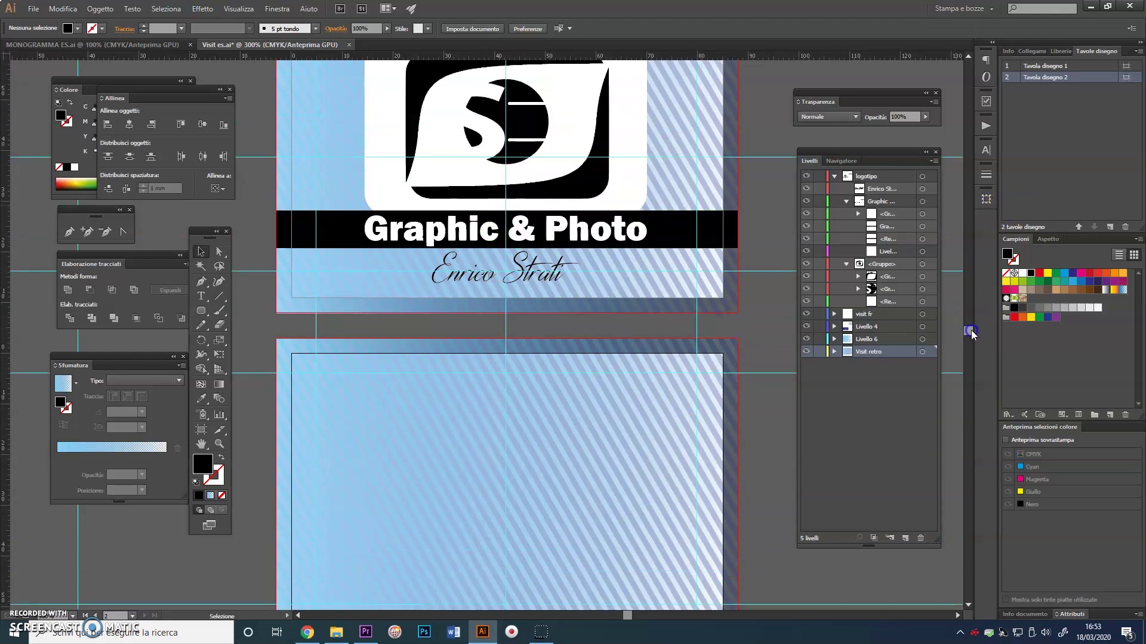
pyautogui.click(537, 149)
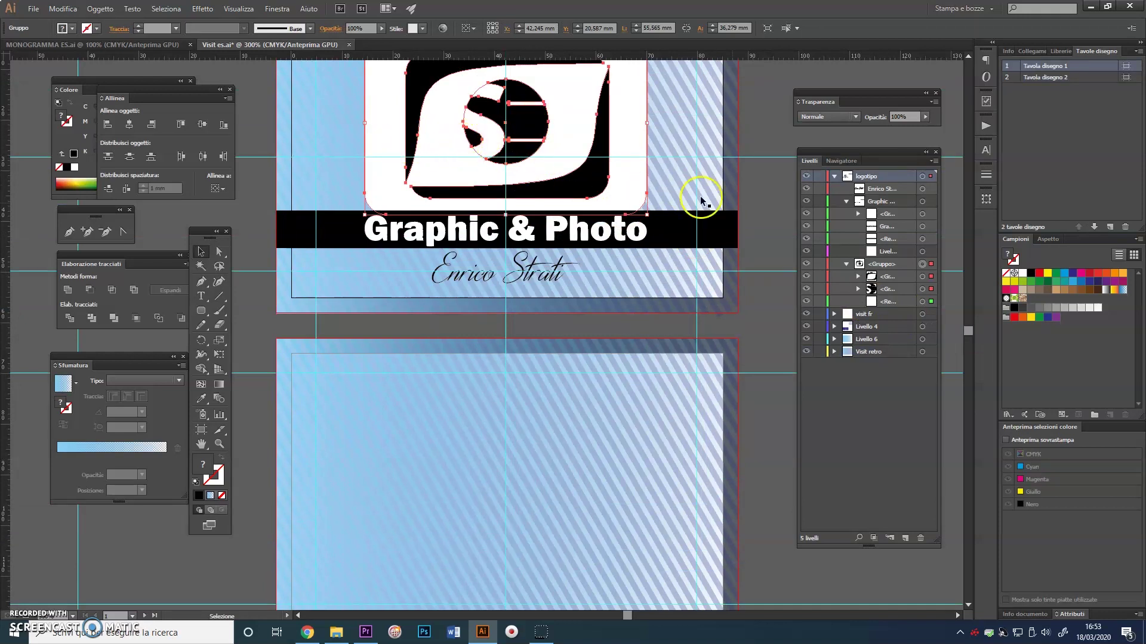
pyautogui.click(846, 202)
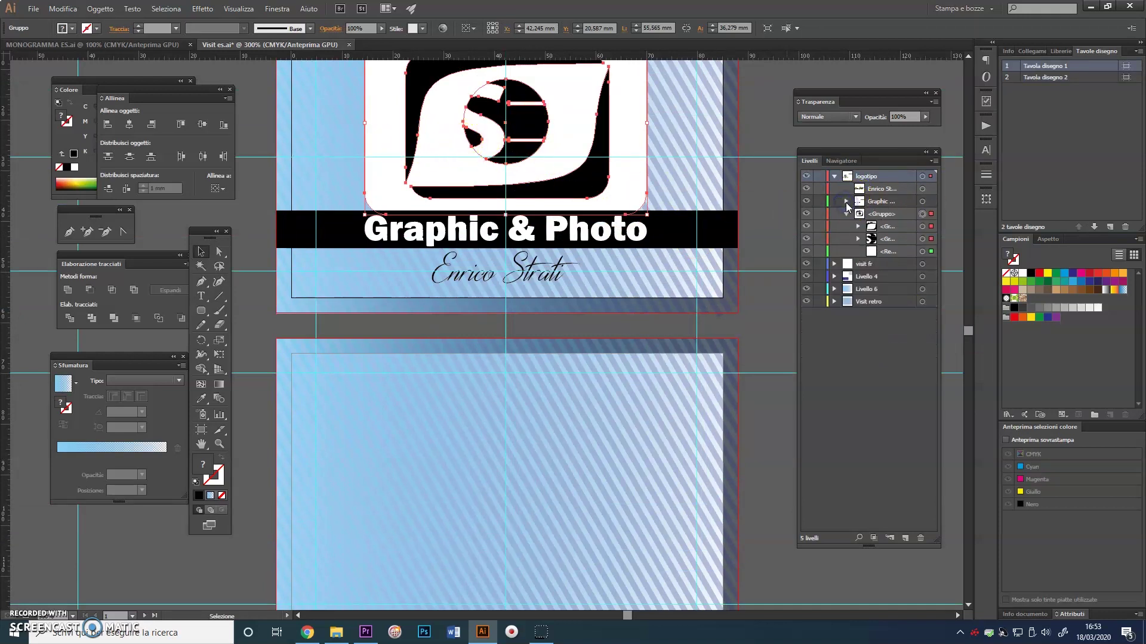
pyautogui.click(846, 202)
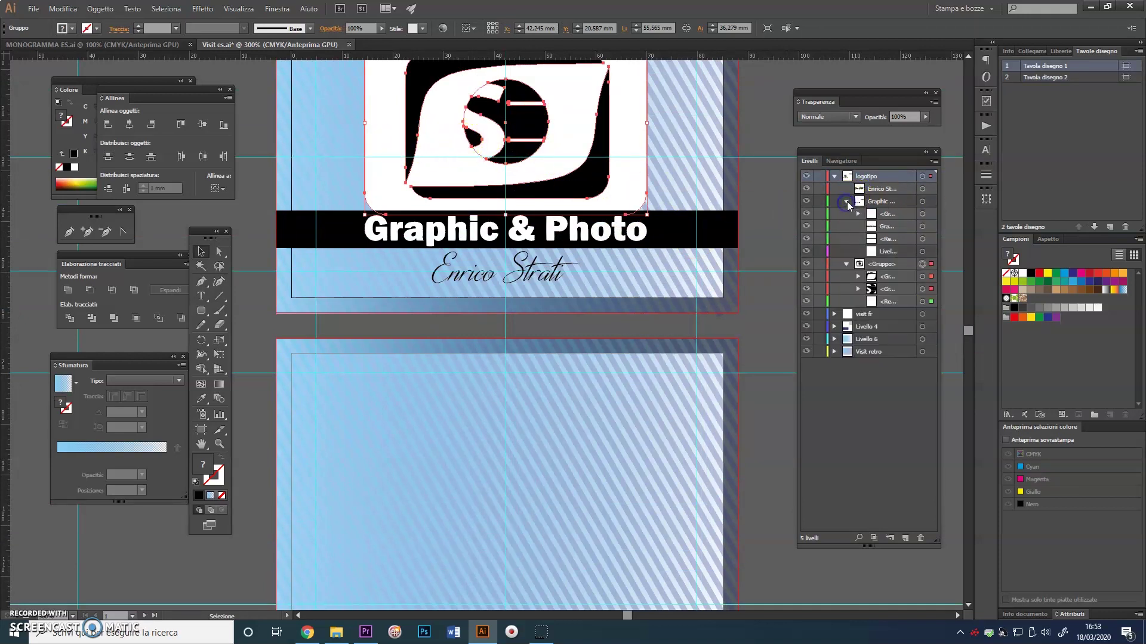
pyautogui.click(858, 290)
pyautogui.click(859, 290)
pyautogui.click(768, 142)
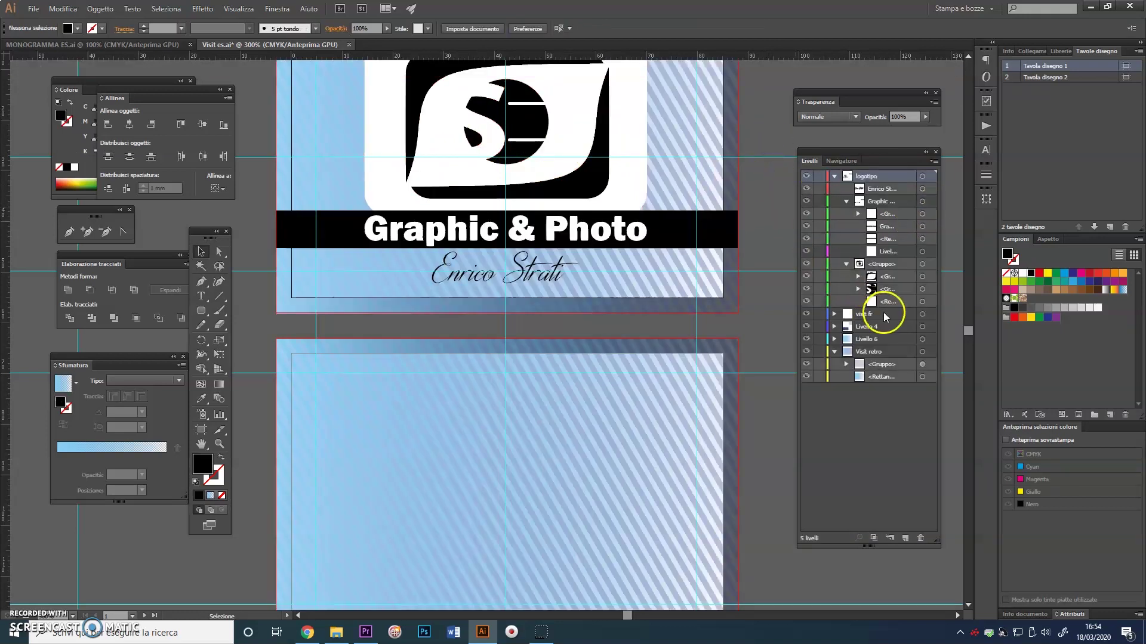
# Paste the S emblem into Visit retro and scale it to about 68.135 mm across the back card
pyautogui.click(879, 351)
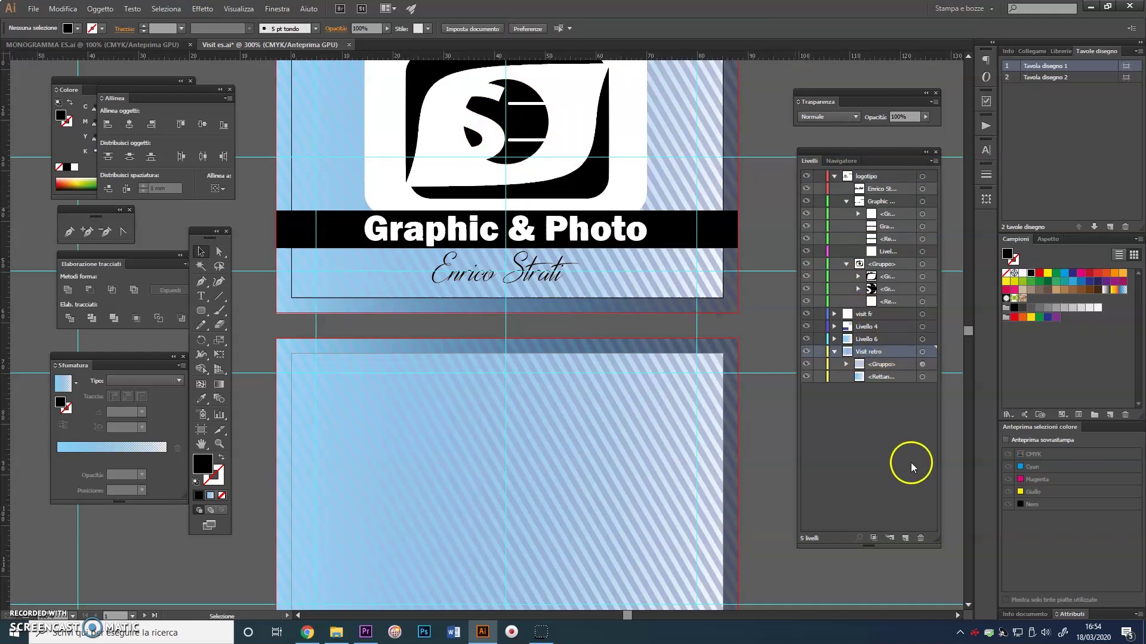
pyautogui.hotkey('ctrl', 'v')
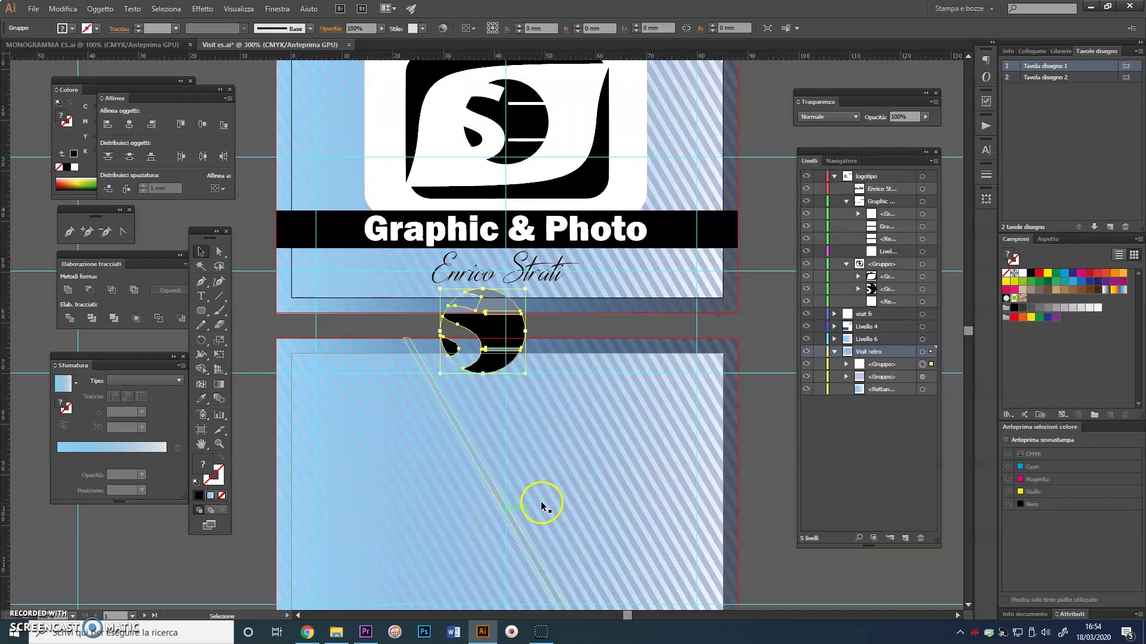
pyautogui.moveTo(504, 344); pyautogui.dragTo(524, 505)
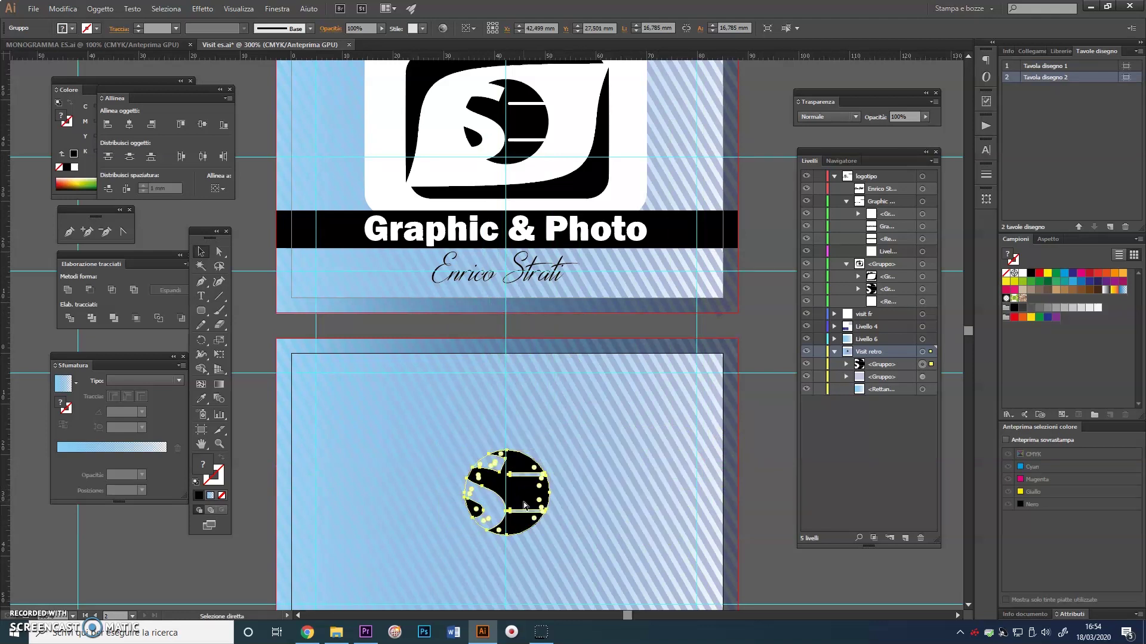
pyautogui.hotkey('ctrl', '-')
pyautogui.hotkey('ctrl', '-')
pyautogui.moveTo(516, 433)
pyautogui.mouseDown()
pyautogui.moveTo(526, 426)
pyautogui.moveTo(594, 486)
pyautogui.moveTo(587, 504)
pyautogui.moveTo(429, 364)
pyautogui.moveTo(411, 327)
pyautogui.moveTo(530, 423)
pyautogui.mouseUp()
pyautogui.hotkey('ctrl', '+')
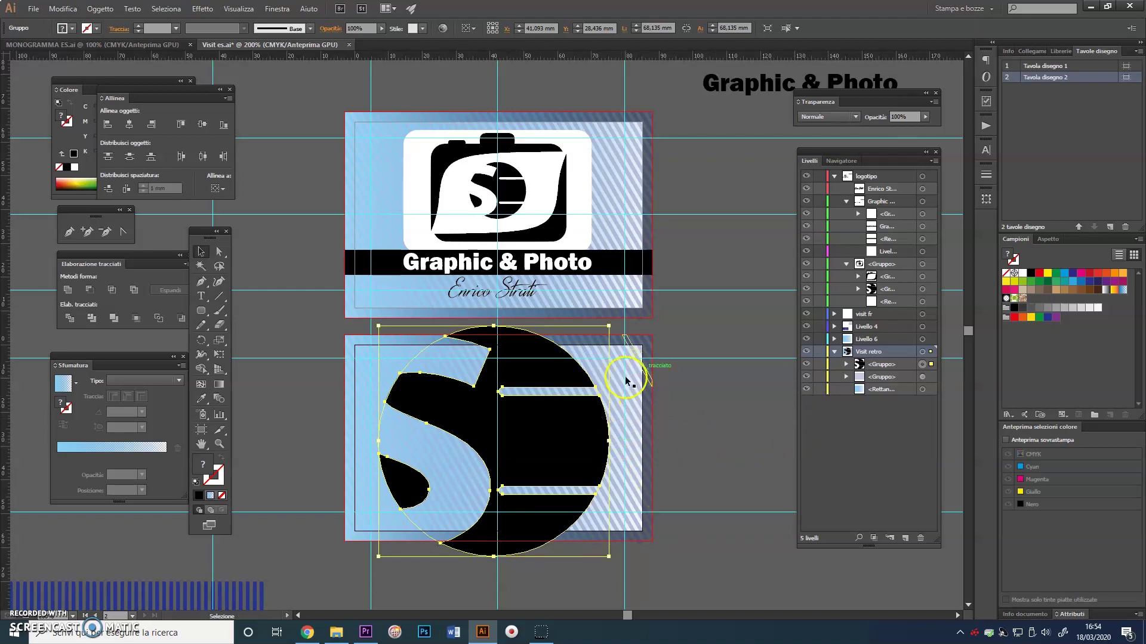
# Fill the back S emblem with a linear gradient and set its blend mode to Tonalità
pyautogui.click(62, 389)
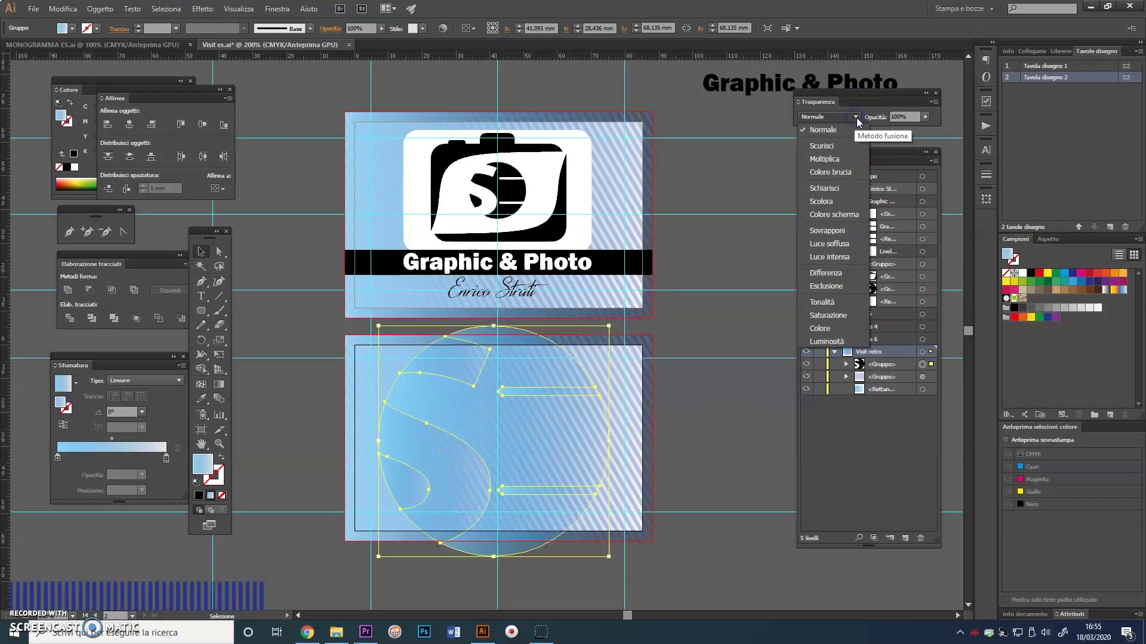
pyautogui.click(855, 117)
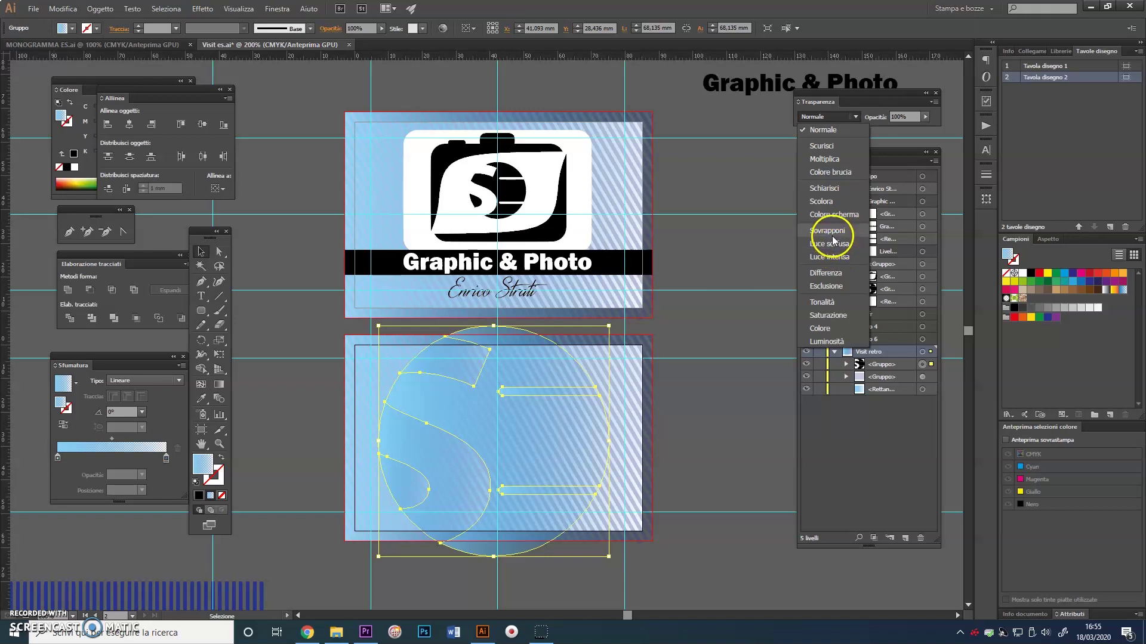
pyautogui.click(798, 102)
pyautogui.click(799, 101)
pyautogui.click(799, 101)
pyautogui.click(799, 101)
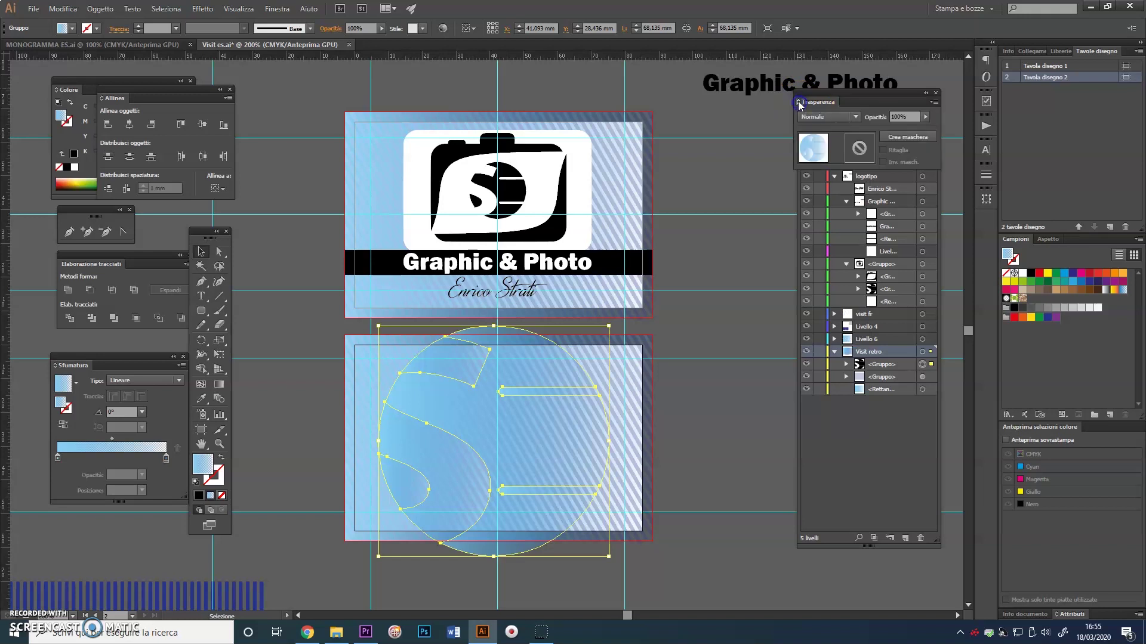
pyautogui.click(856, 116)
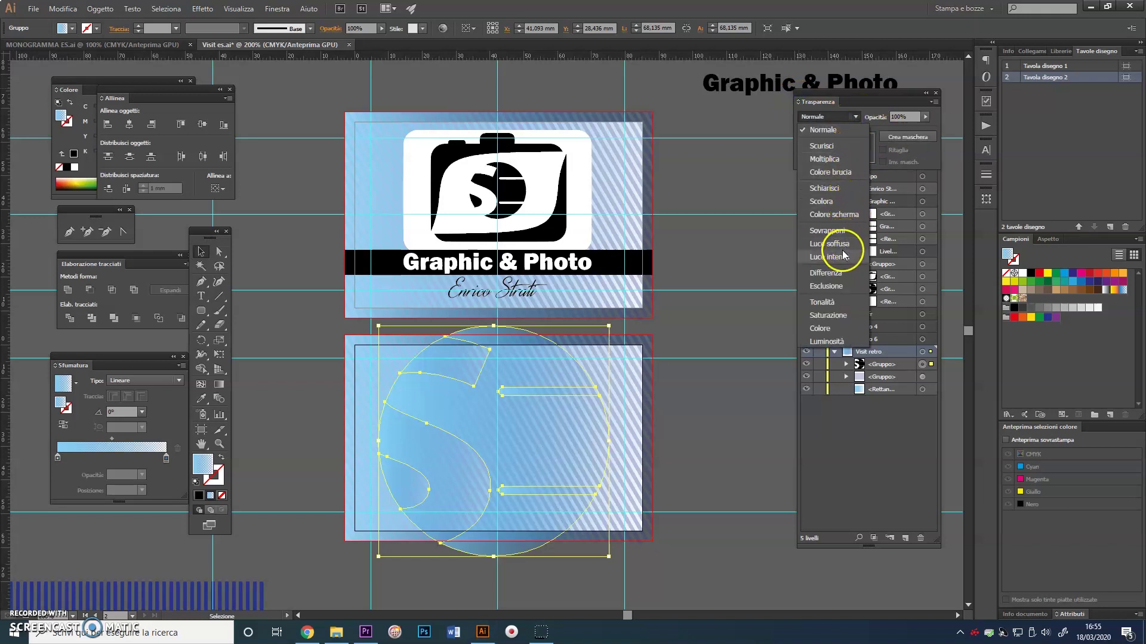
pyautogui.click(823, 303)
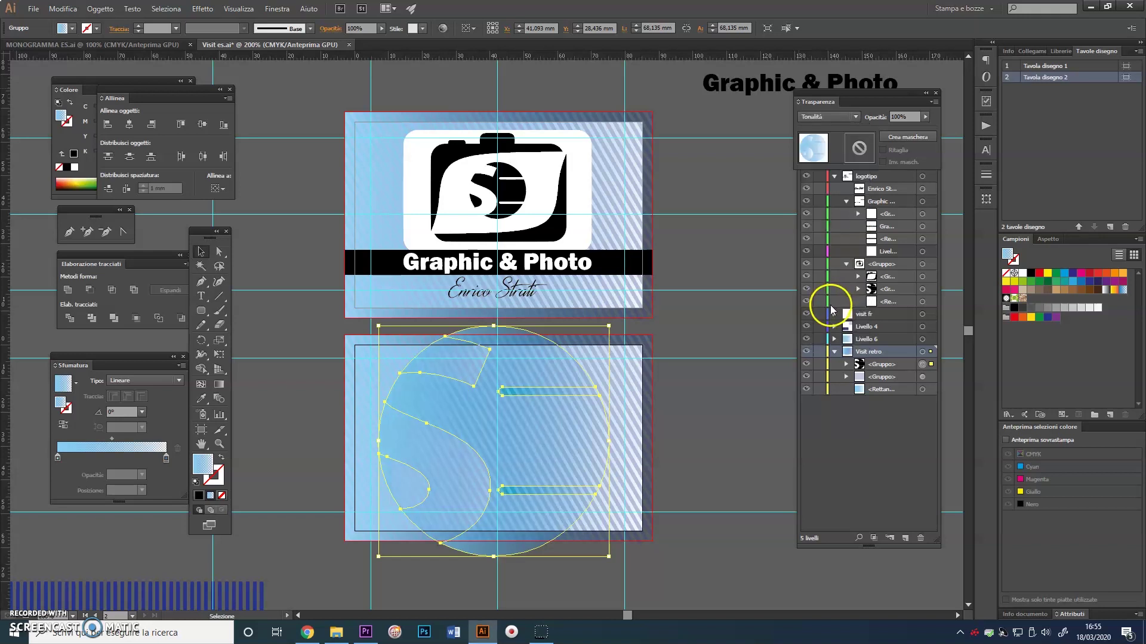
pyautogui.click(742, 370)
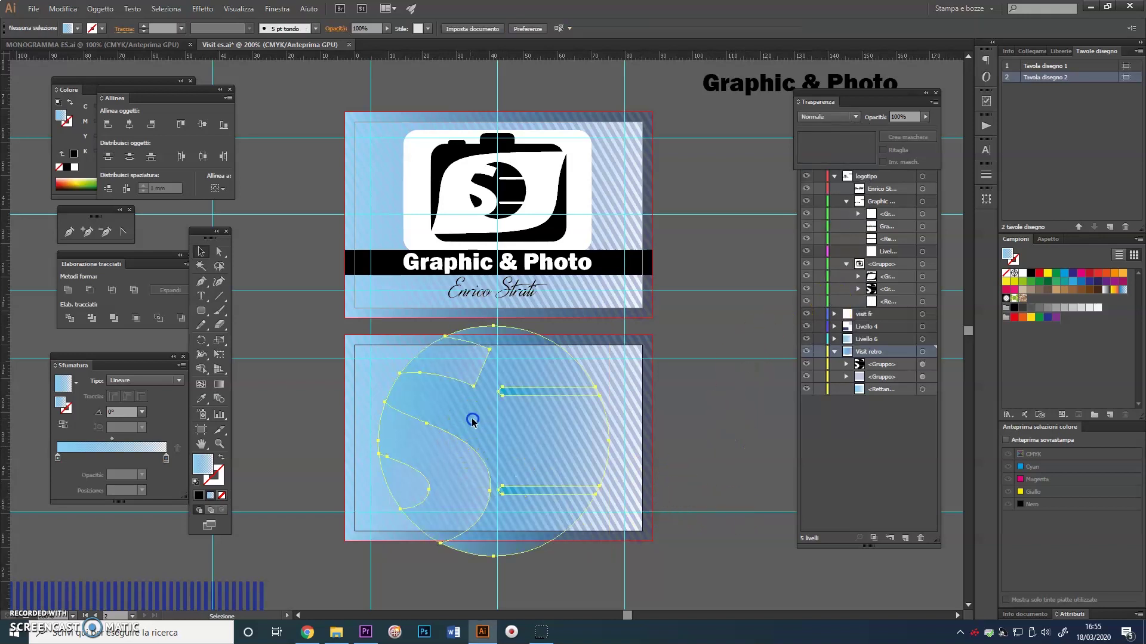
# Make the right gradient stop a darker blue fading to 0% opacity
pyautogui.click(472, 422)
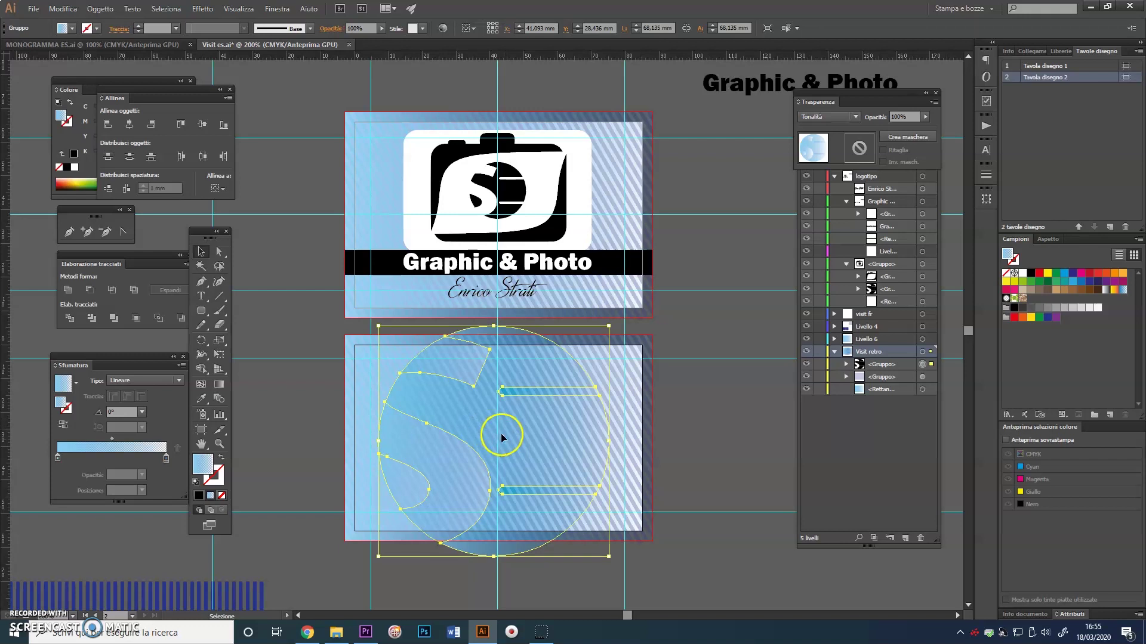
pyautogui.doubleClick(165, 460)
pyautogui.click(165, 463)
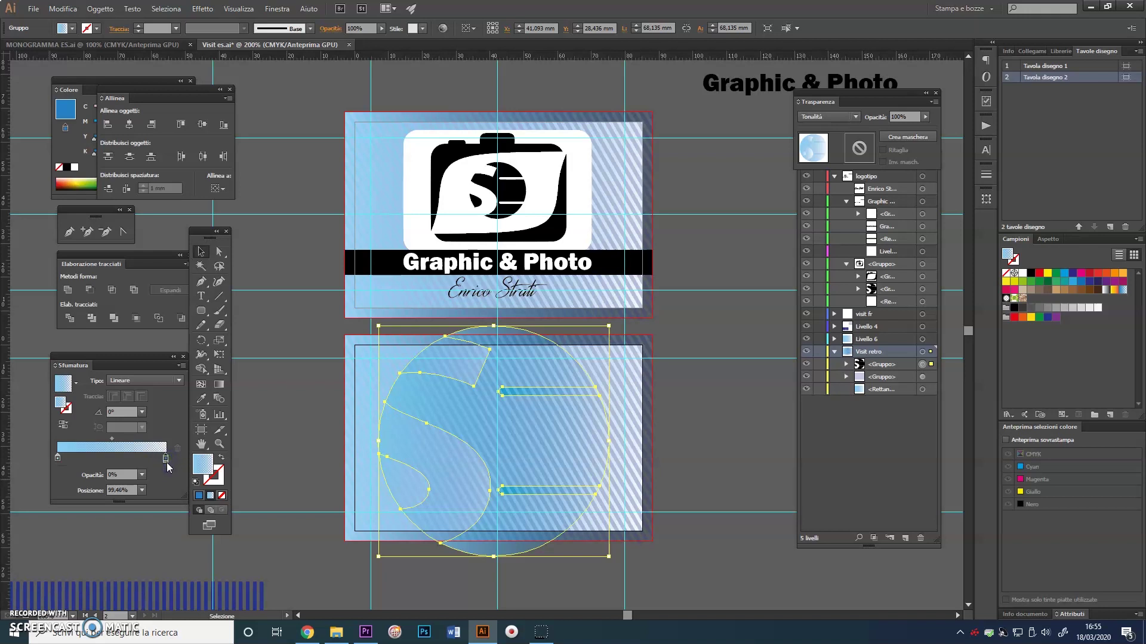
pyautogui.moveTo(165, 460); pyautogui.dragTo(166, 461)
pyautogui.doubleClick(165, 459)
pyautogui.moveTo(85, 545)
pyautogui.mouseDown()
pyautogui.moveTo(110, 550)
pyautogui.moveTo(84, 550)
pyautogui.mouseUp()
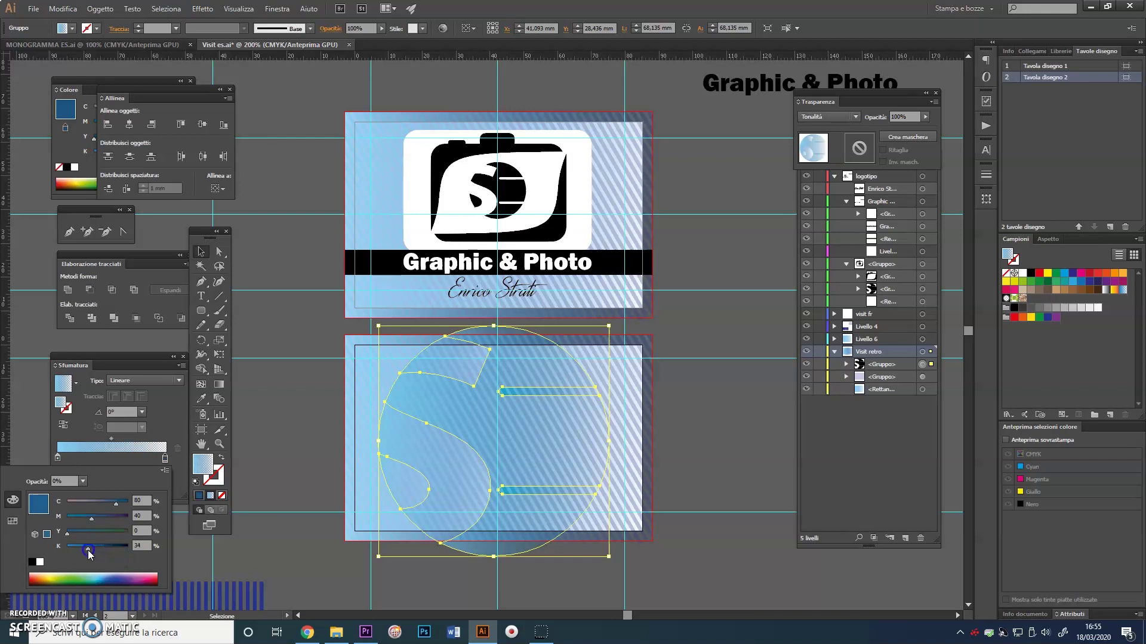
pyautogui.click(714, 422)
pyautogui.click(746, 420)
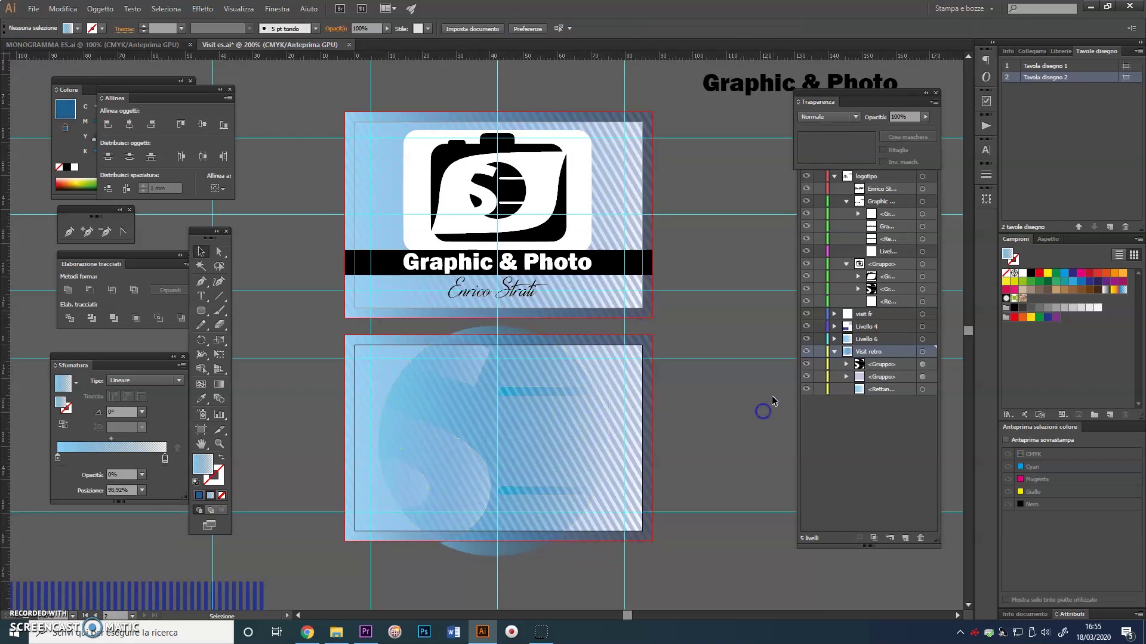
# Erase the parts of the S emblem overhanging above and below the back card with the Eraser tool
pyautogui.hotkey('ctrl', '+')
pyautogui.moveTo(535, 501); pyautogui.dragTo(550, 333)
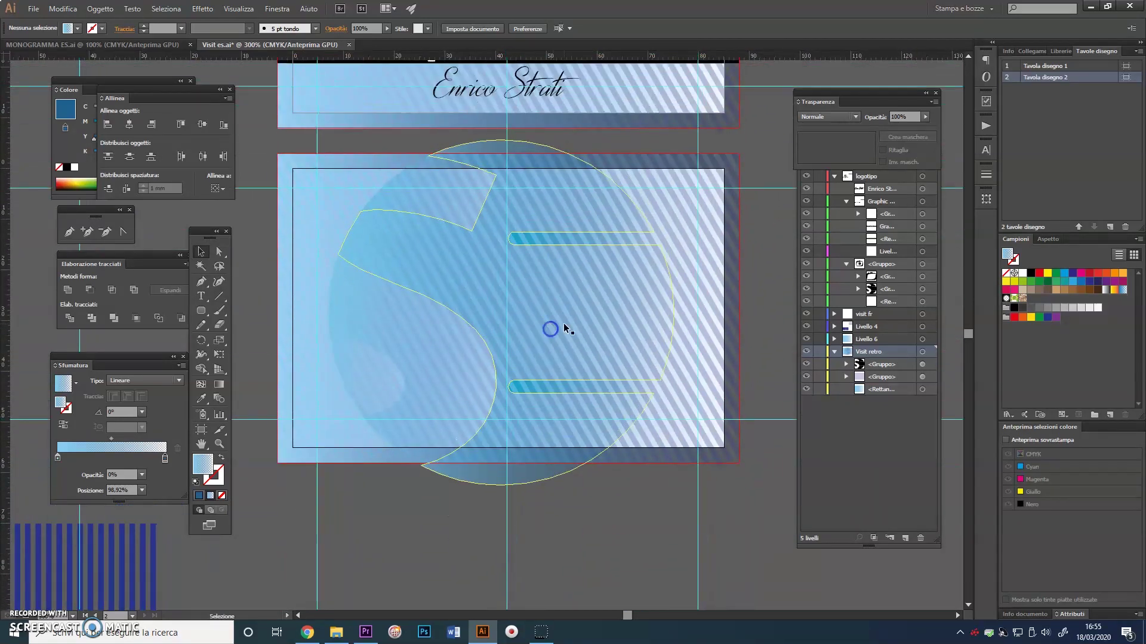
pyautogui.click(495, 484)
pyautogui.click(221, 326)
pyautogui.click(435, 536)
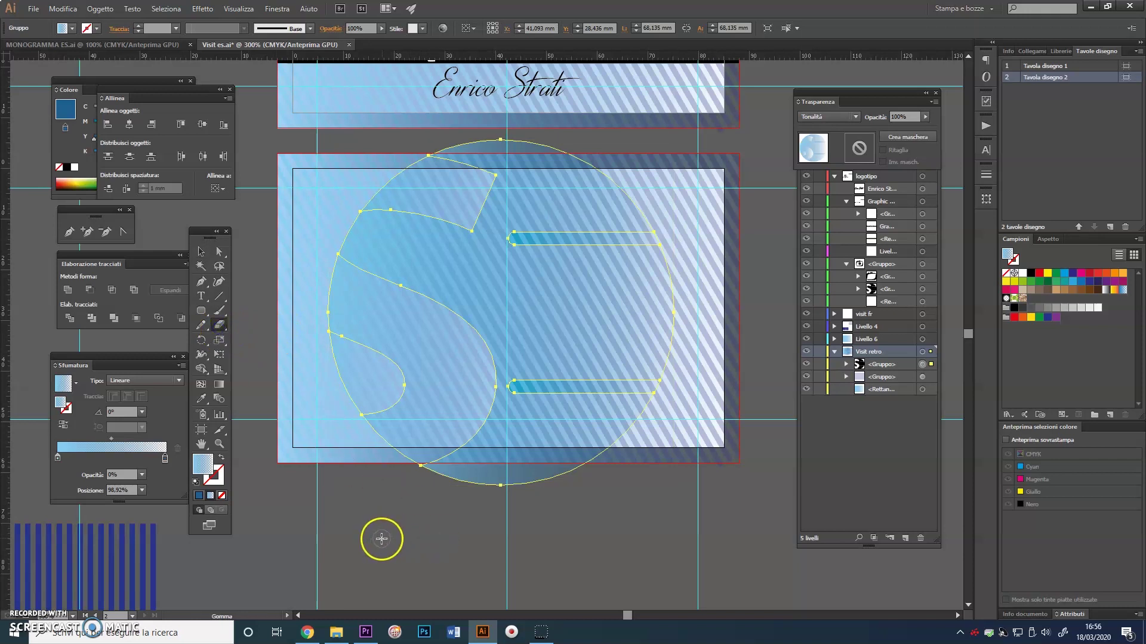
pyautogui.moveTo(385, 539)
pyautogui.mouseDown()
pyautogui.moveTo(627, 519)
pyautogui.moveTo(642, 463)
pyautogui.mouseUp()
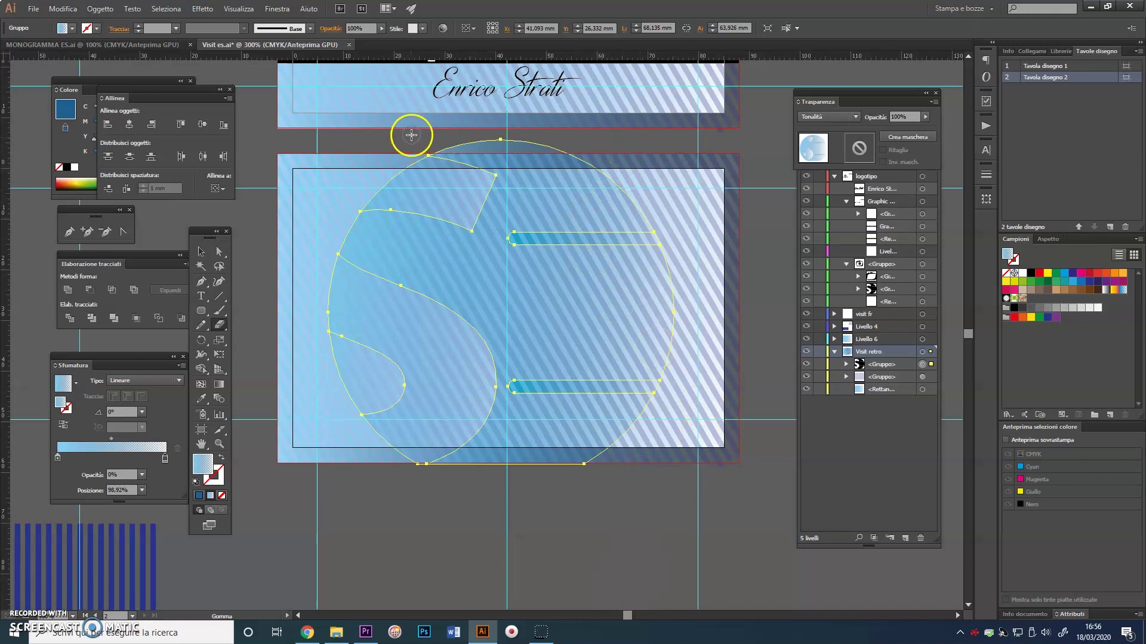
pyautogui.moveTo(411, 132)
pyautogui.mouseDown()
pyautogui.moveTo(583, 146)
pyautogui.moveTo(613, 160)
pyautogui.mouseUp()
pyautogui.click(200, 251)
pyautogui.click(422, 567)
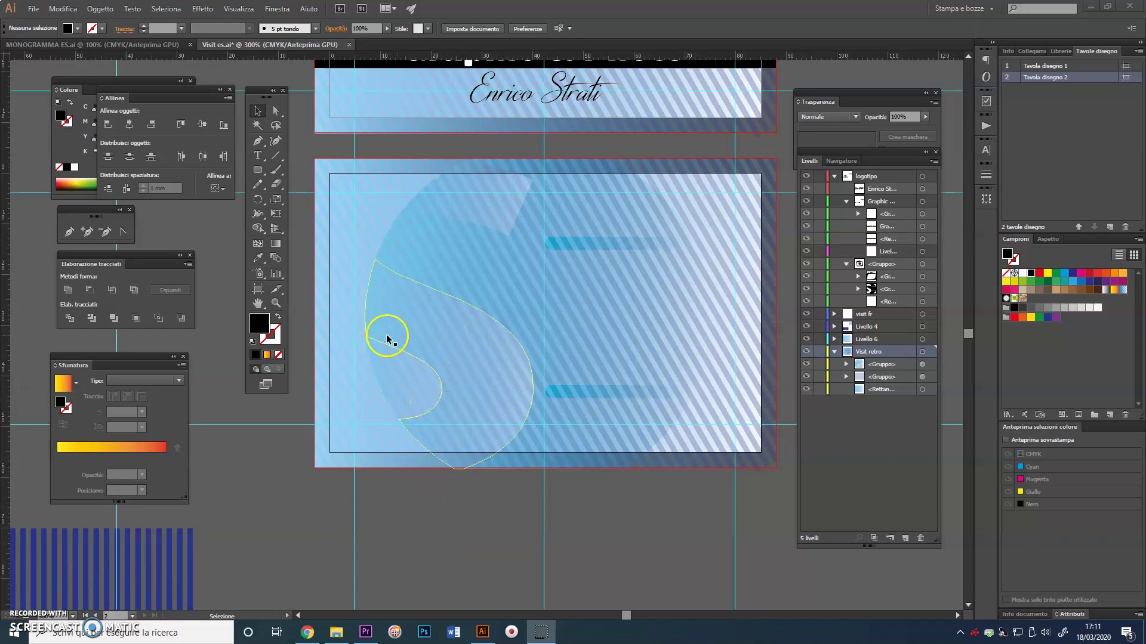
# Type 'Servizi Grafici e Fotografici' as a new text object below the back card
pyautogui.click(256, 155)
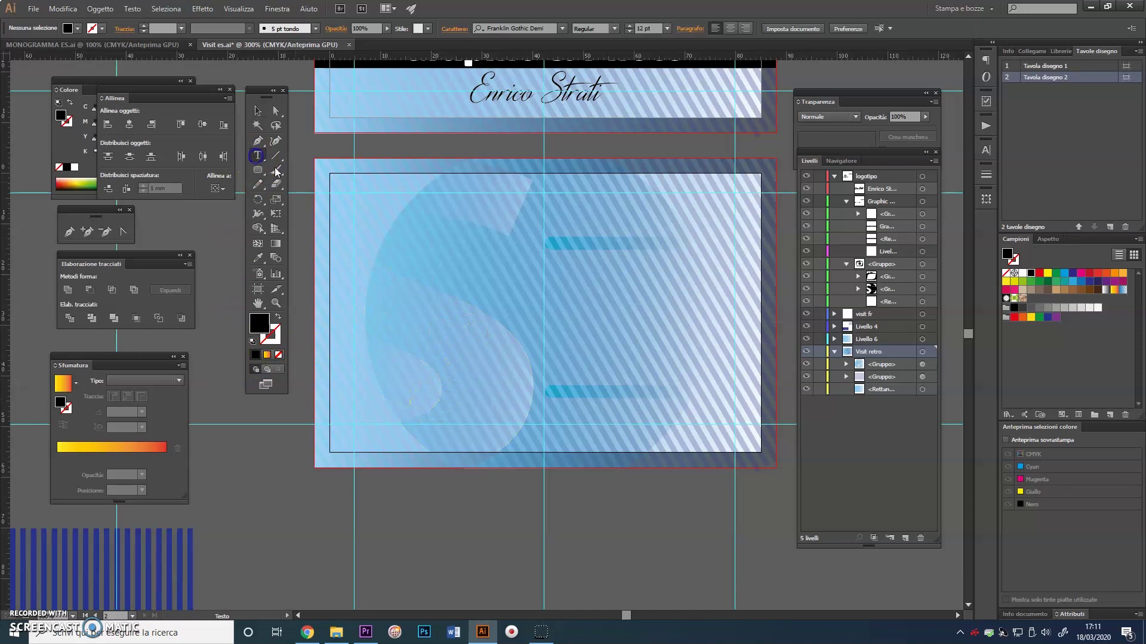
pyautogui.click(558, 527)
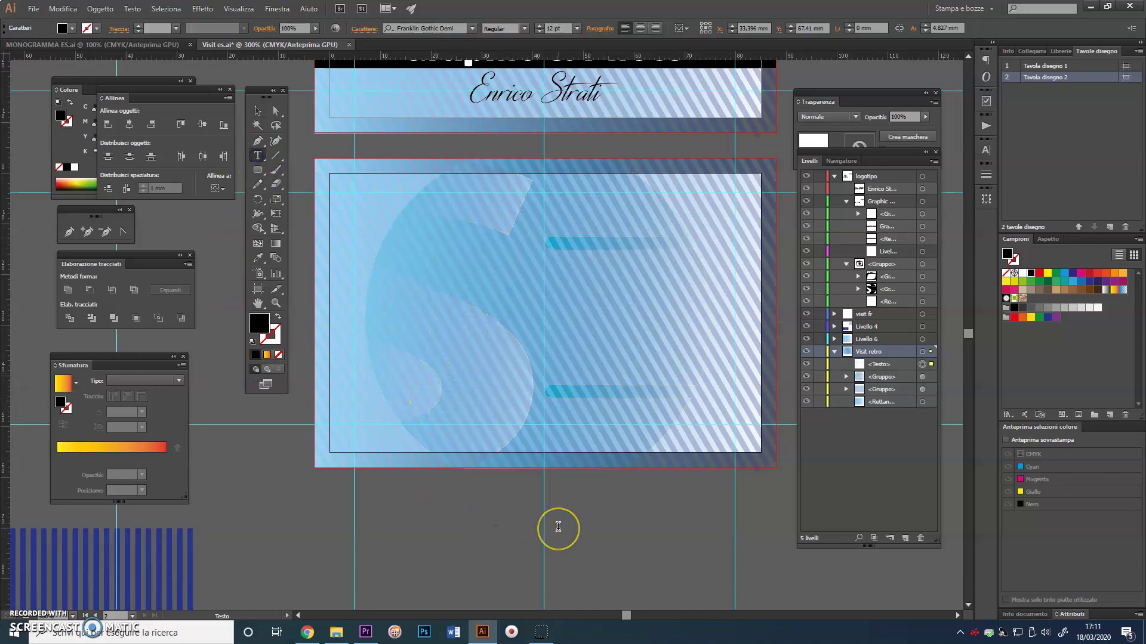
pyautogui.write('Servizi gr')
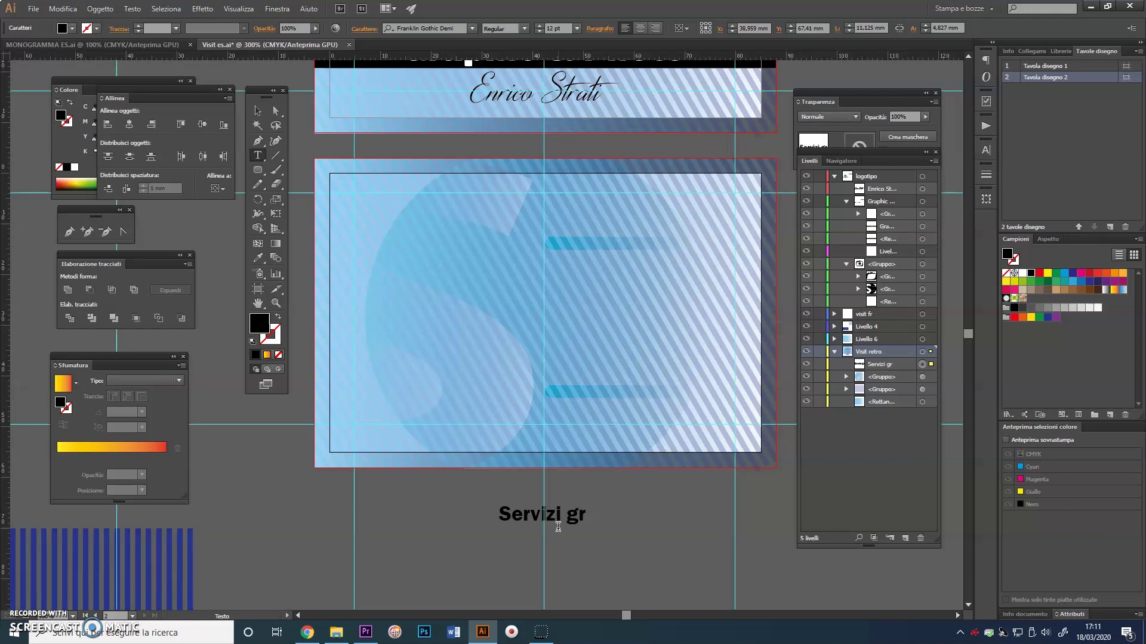
pyautogui.write('Grafici e Fotografici')
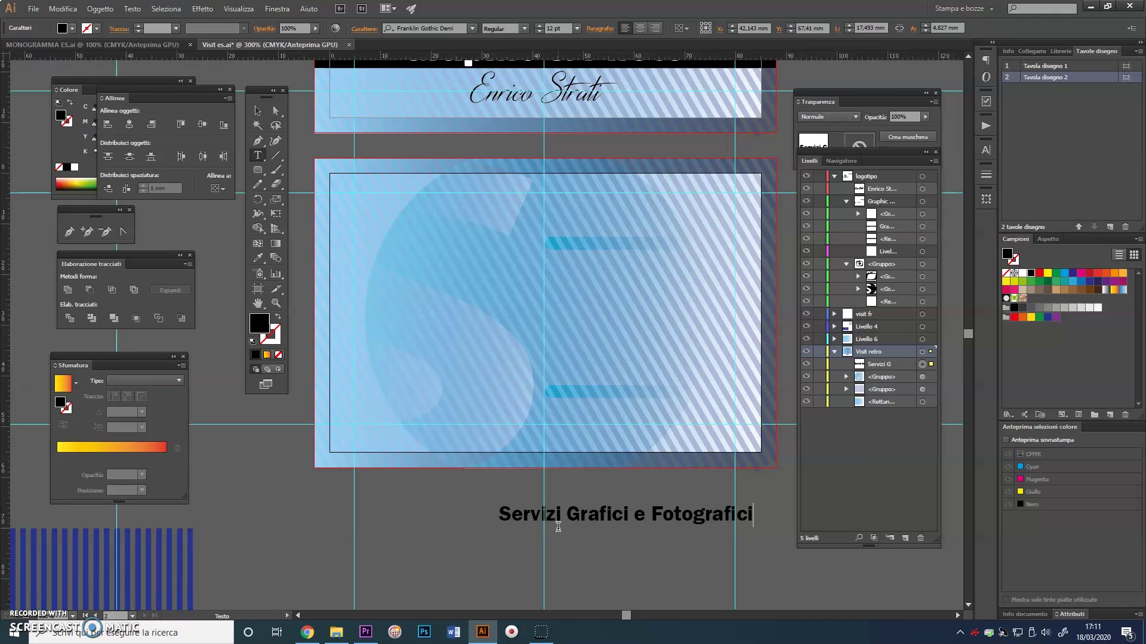
# Move the Servizi Grafici e Fotografici banner onto the back card and start the photoes.com line
pyautogui.click(258, 111)
pyautogui.moveTo(596, 523); pyautogui.dragTo(505, 308)
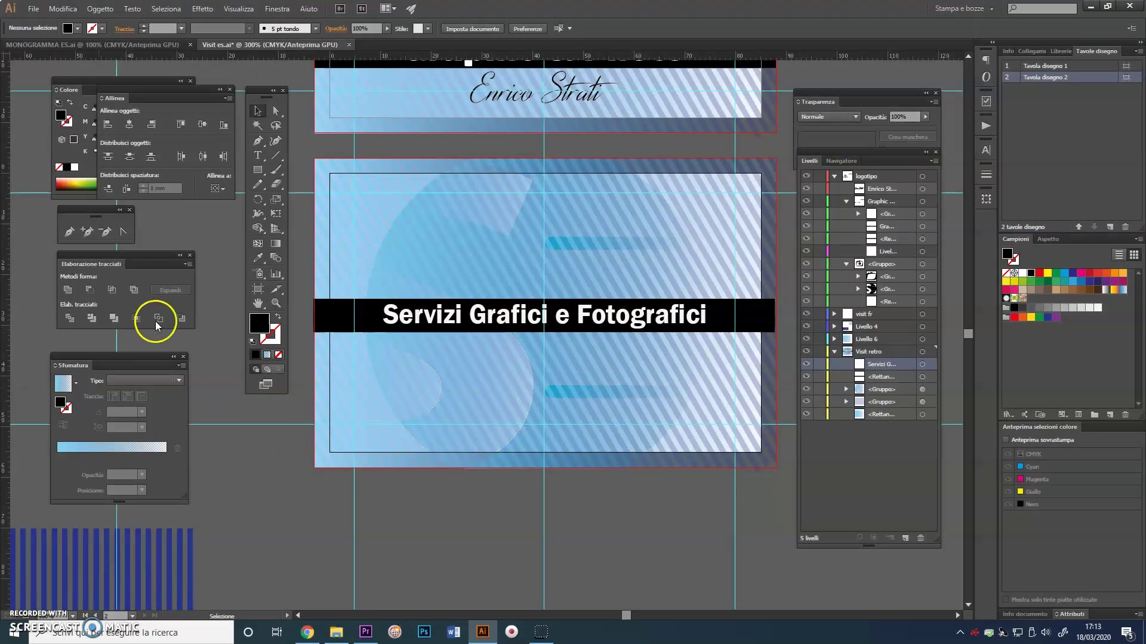
pyautogui.click(258, 155)
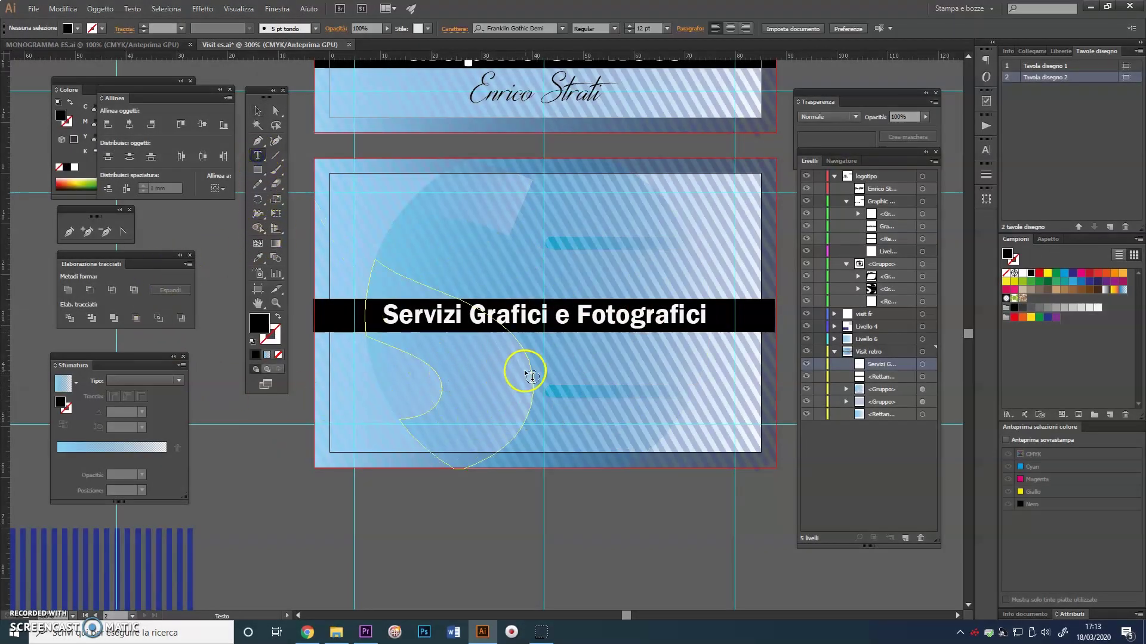
pyautogui.click(448, 529)
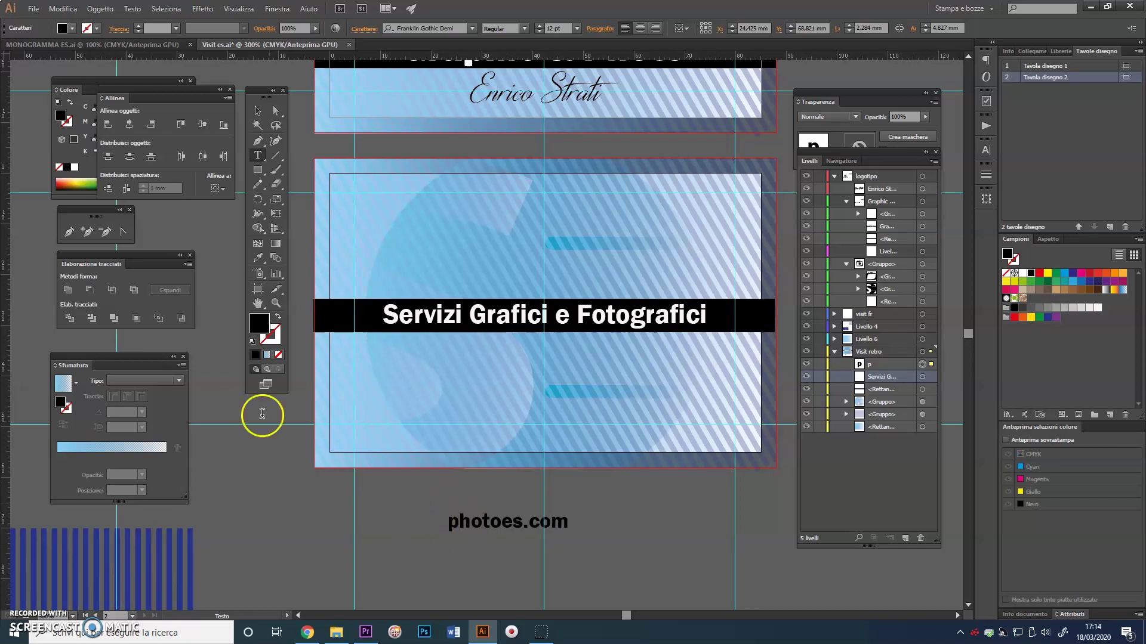
# Nudge photoes.com upward so it sits just under the banner
pyautogui.click(257, 110)
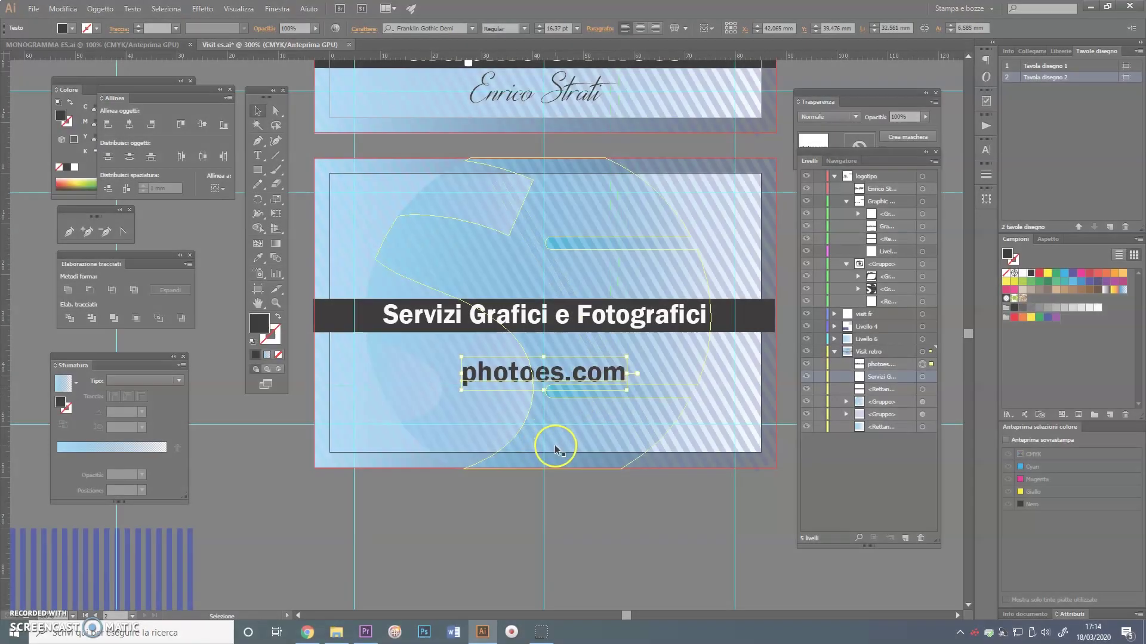
pyautogui.press('Up')
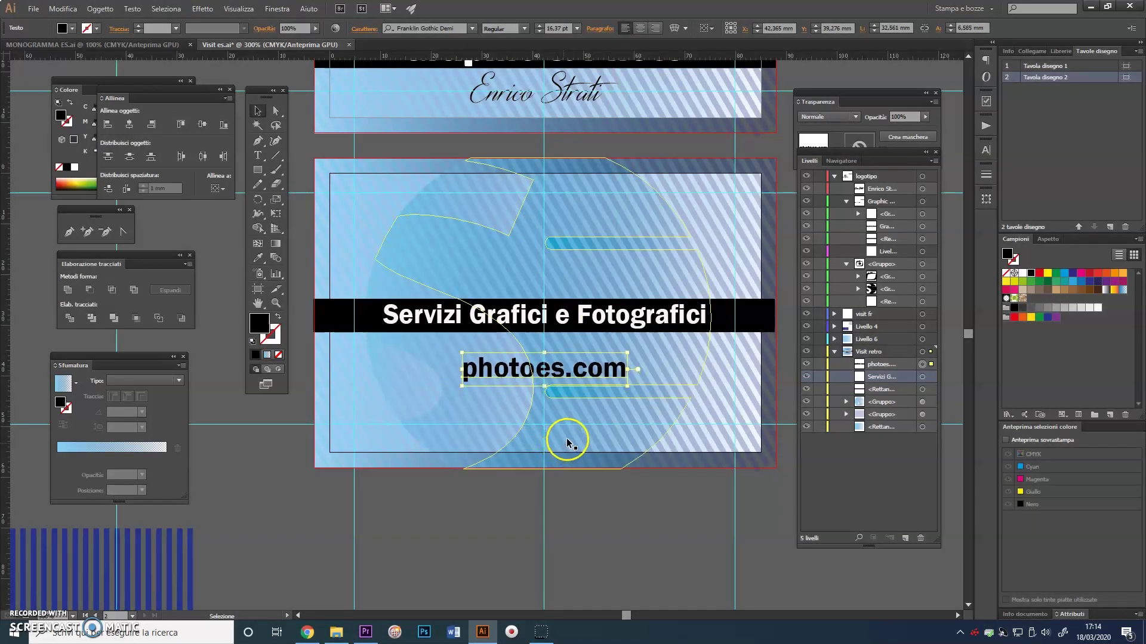
pyautogui.press('Up')
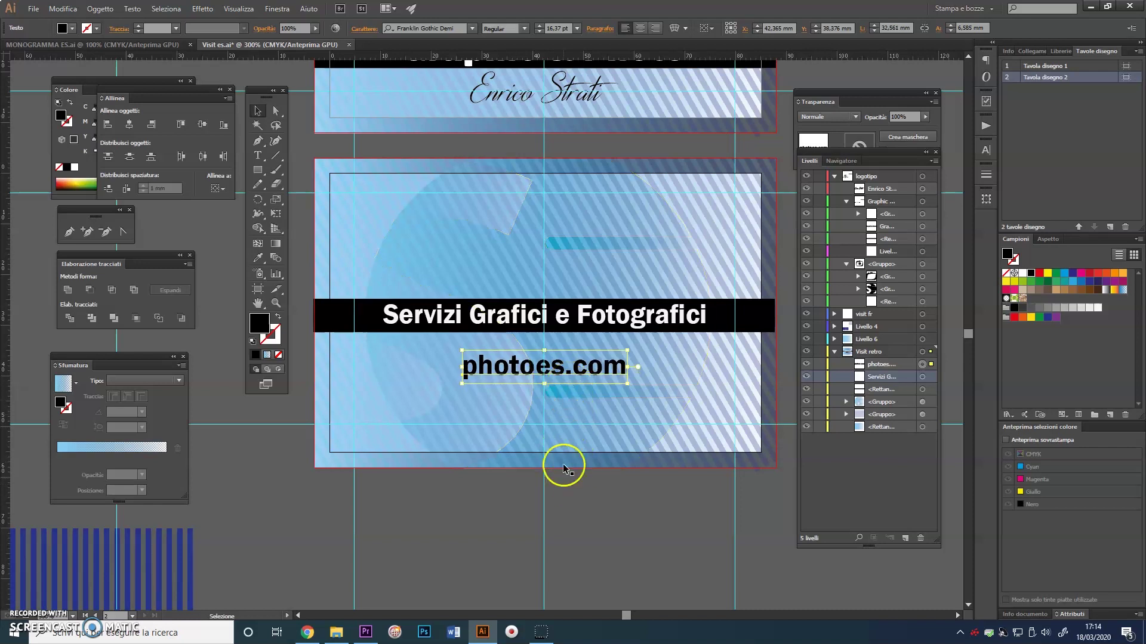
pyautogui.click(560, 526)
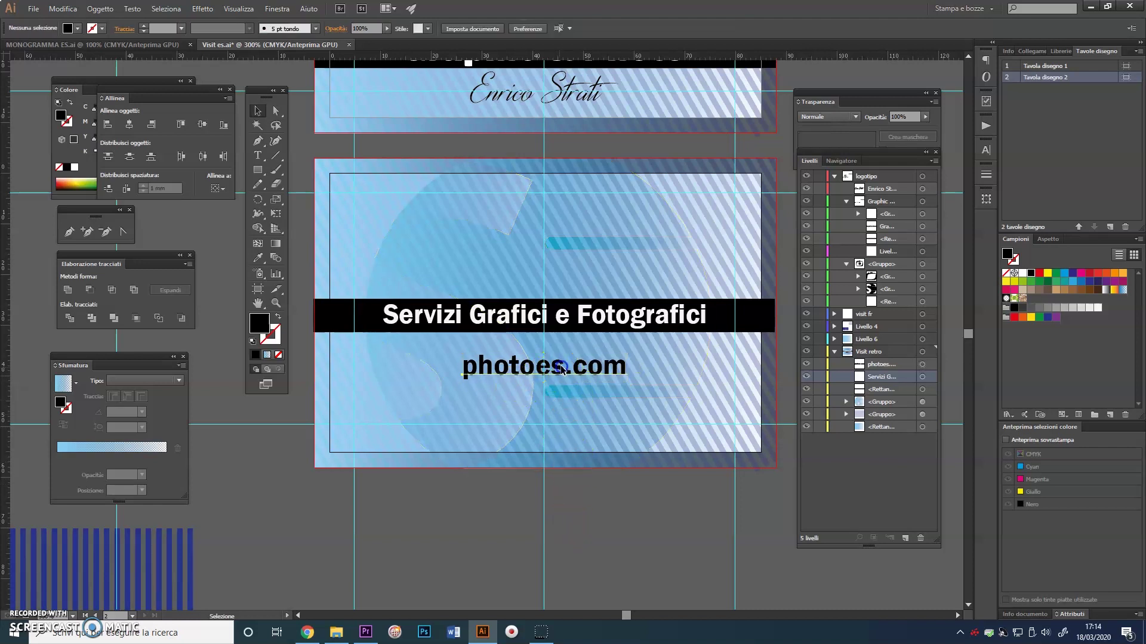
pyautogui.moveTo(551, 369); pyautogui.dragTo(552, 365)
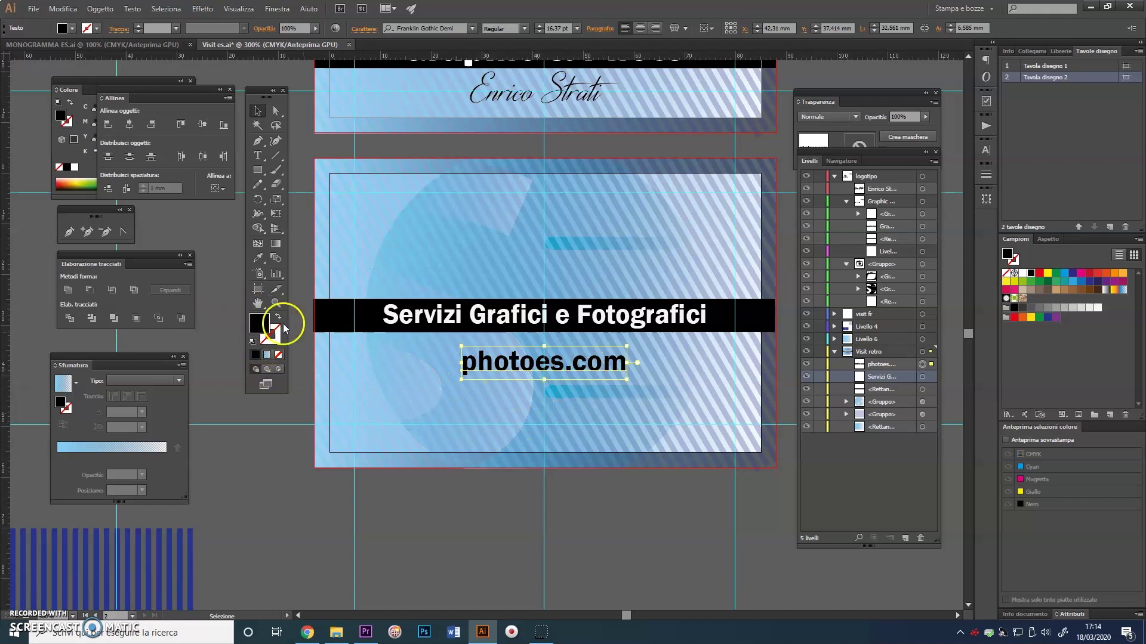
# Duplicate photoes.com as a second line and edit the copy into the business e-mail address
pyautogui.moveTo(517, 365); pyautogui.dragTo(517, 400)
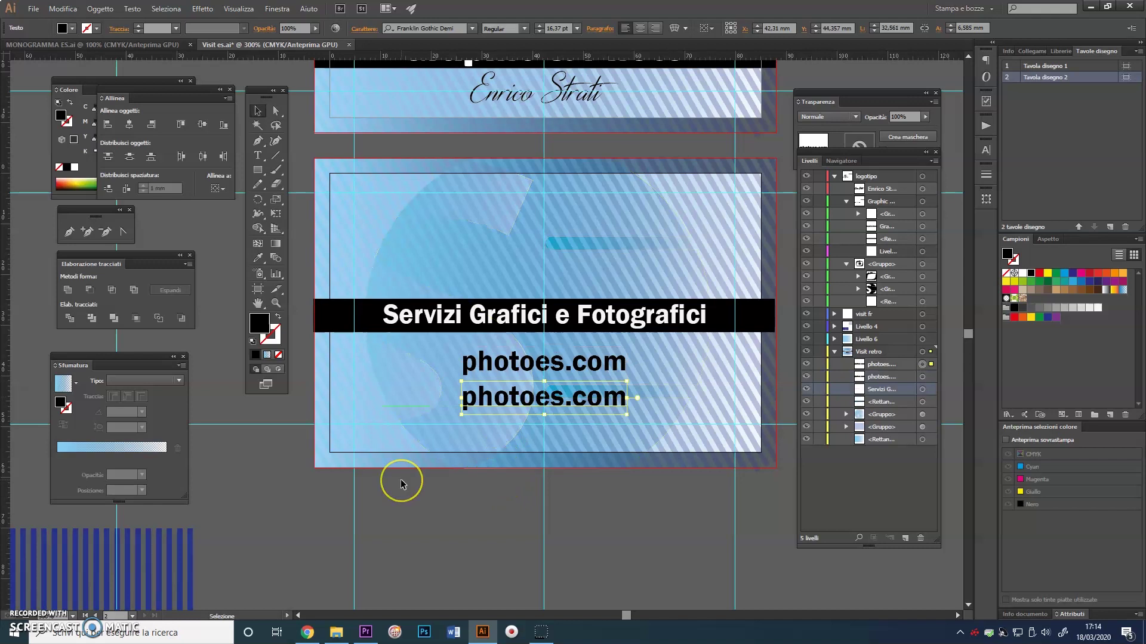
pyautogui.click(257, 155)
pyautogui.click(521, 403)
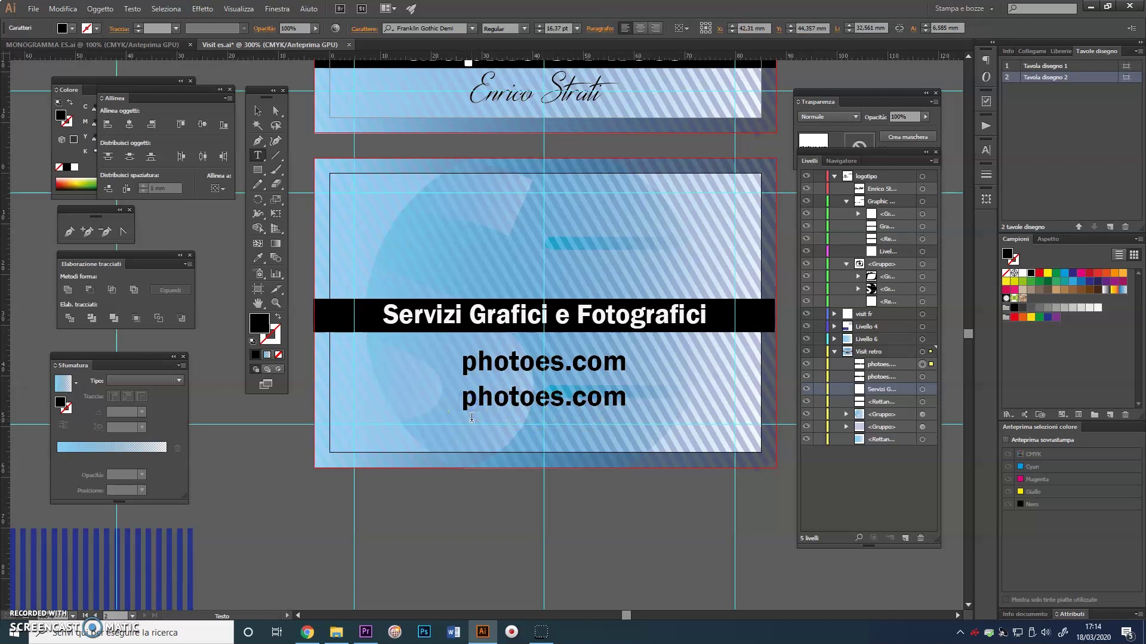
pyautogui.write('infi')
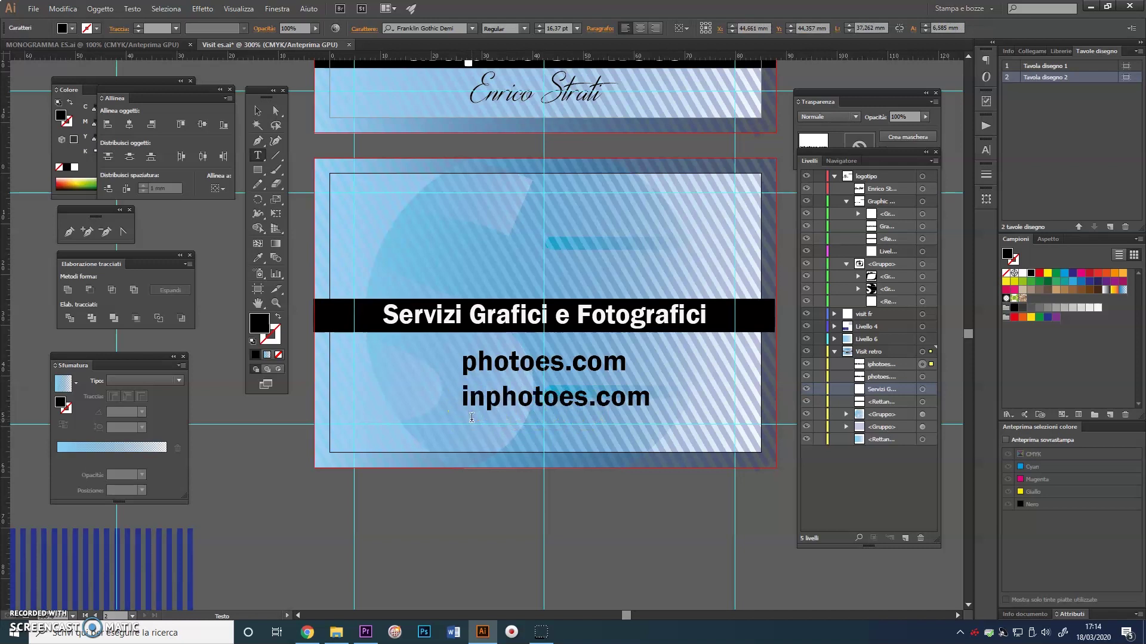
pyautogui.press('BackSpace')
pyautogui.write('o@')
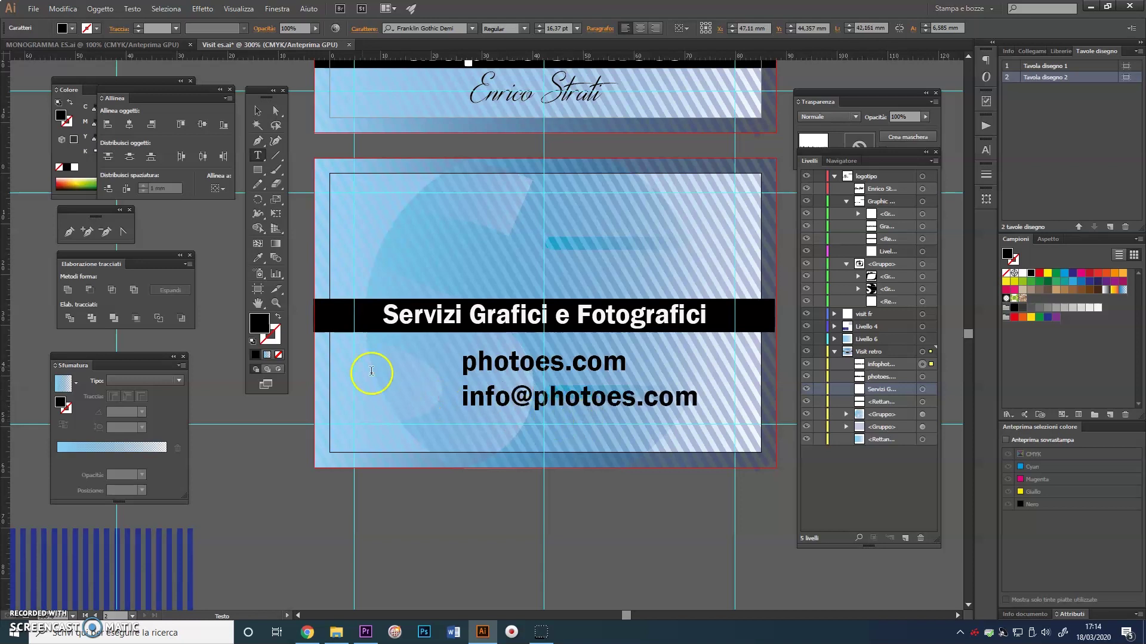
pyautogui.click(257, 111)
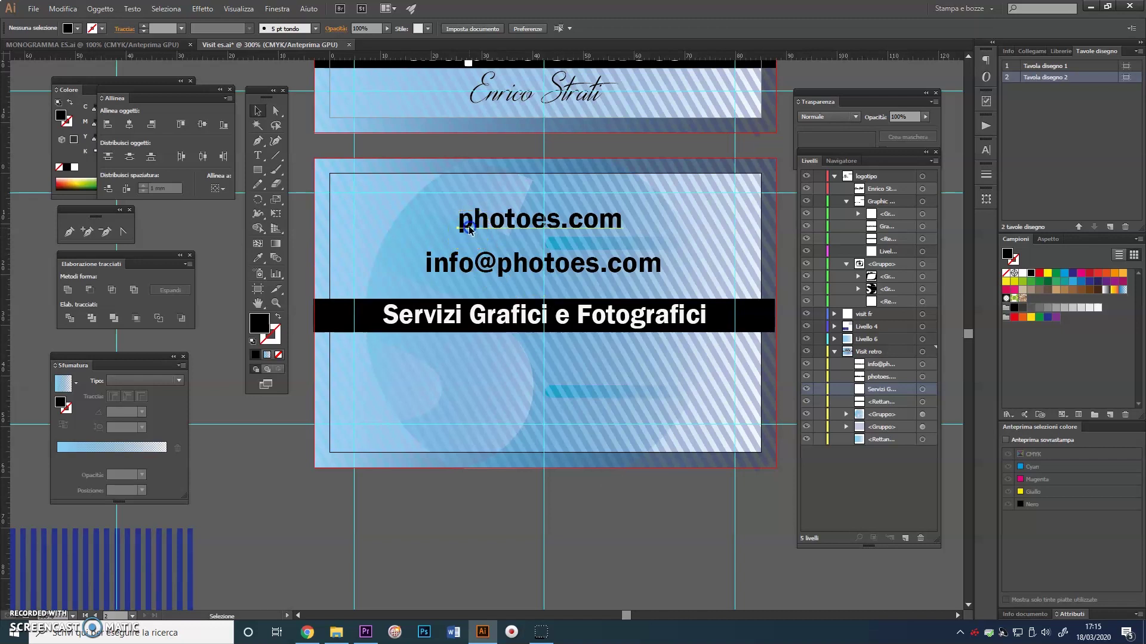
# Scale photoes.com up to about 23 pt so it matches the e-mail line's width
pyautogui.click(461, 238)
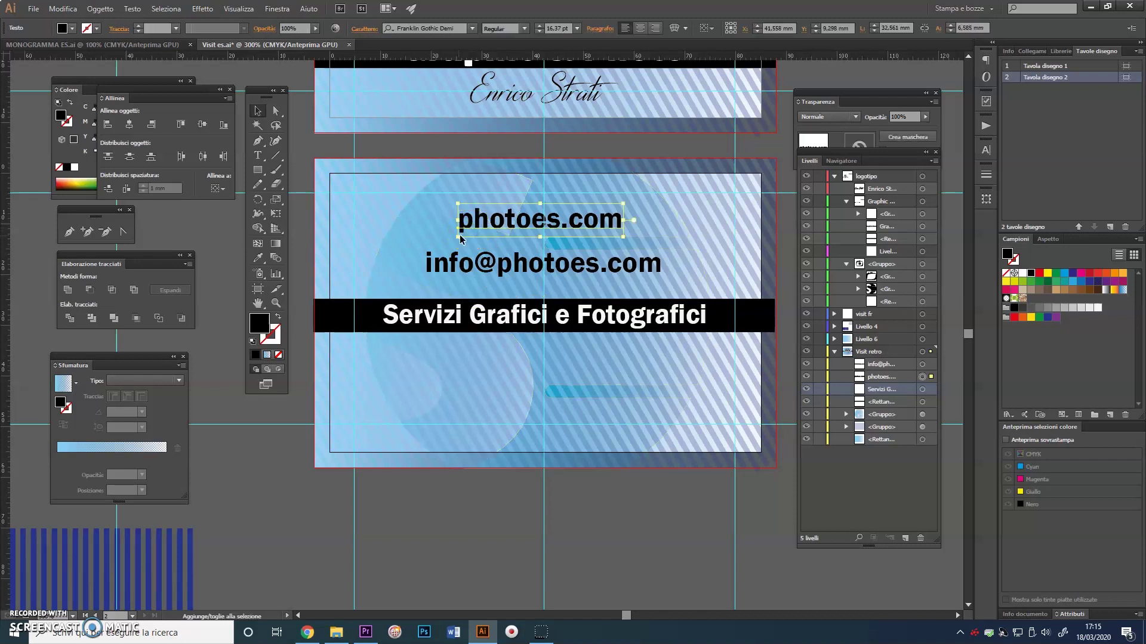
pyautogui.moveTo(459, 237); pyautogui.dragTo(428, 244)
pyautogui.moveTo(624, 243); pyautogui.dragTo(662, 253)
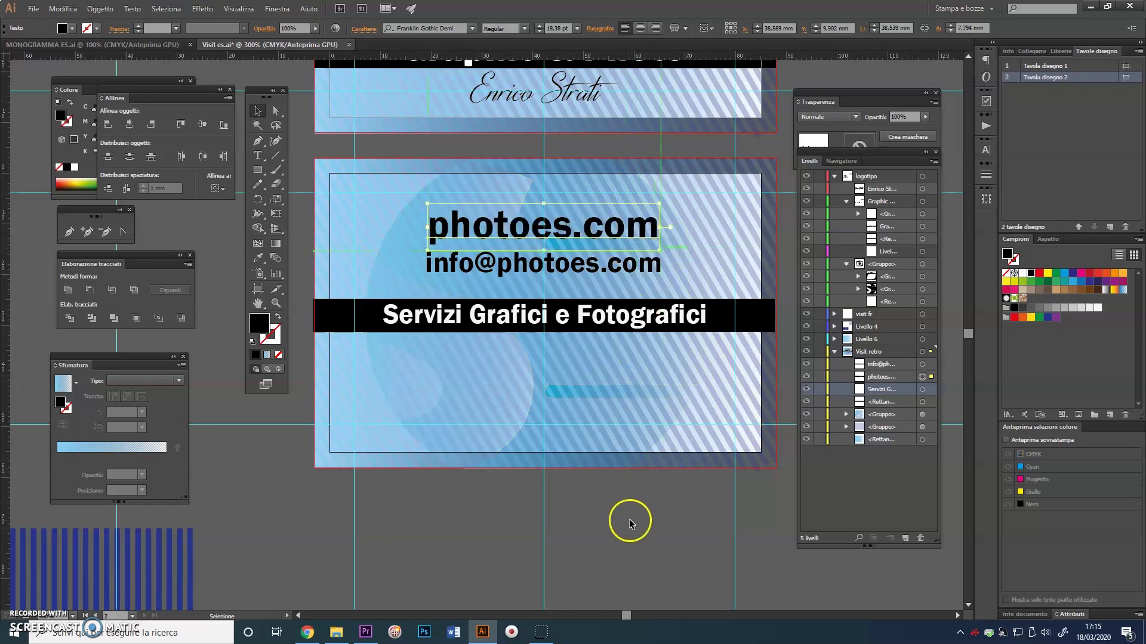
pyautogui.click(632, 519)
pyautogui.moveTo(455, 225); pyautogui.dragTo(426, 246)
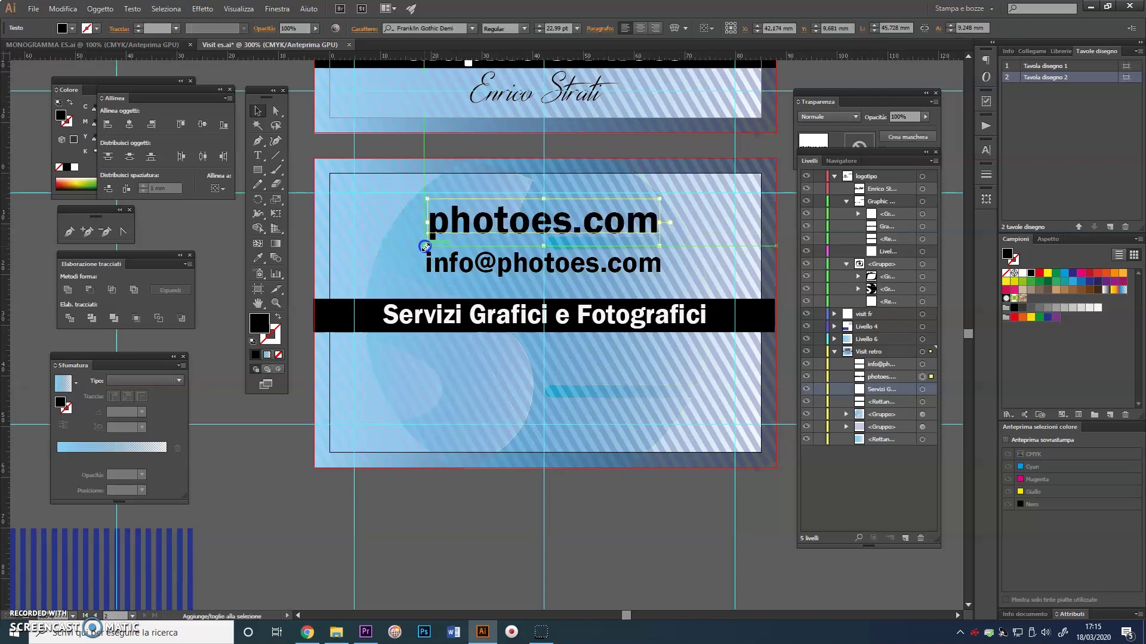
pyautogui.moveTo(425, 199); pyautogui.dragTo(422, 195)
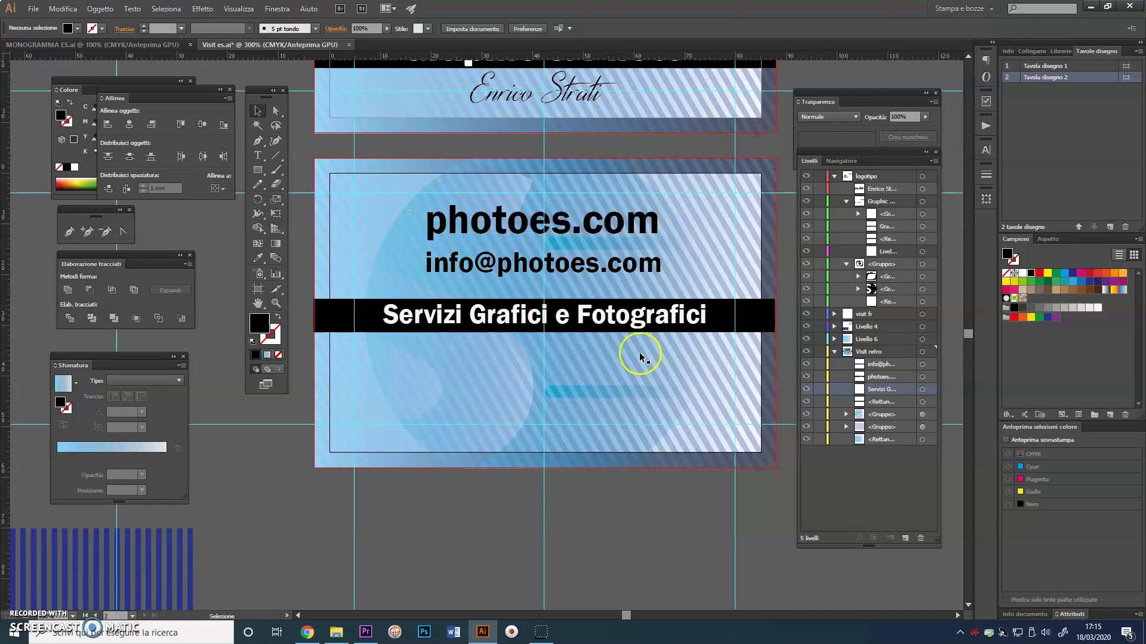
pyautogui.click(636, 265)
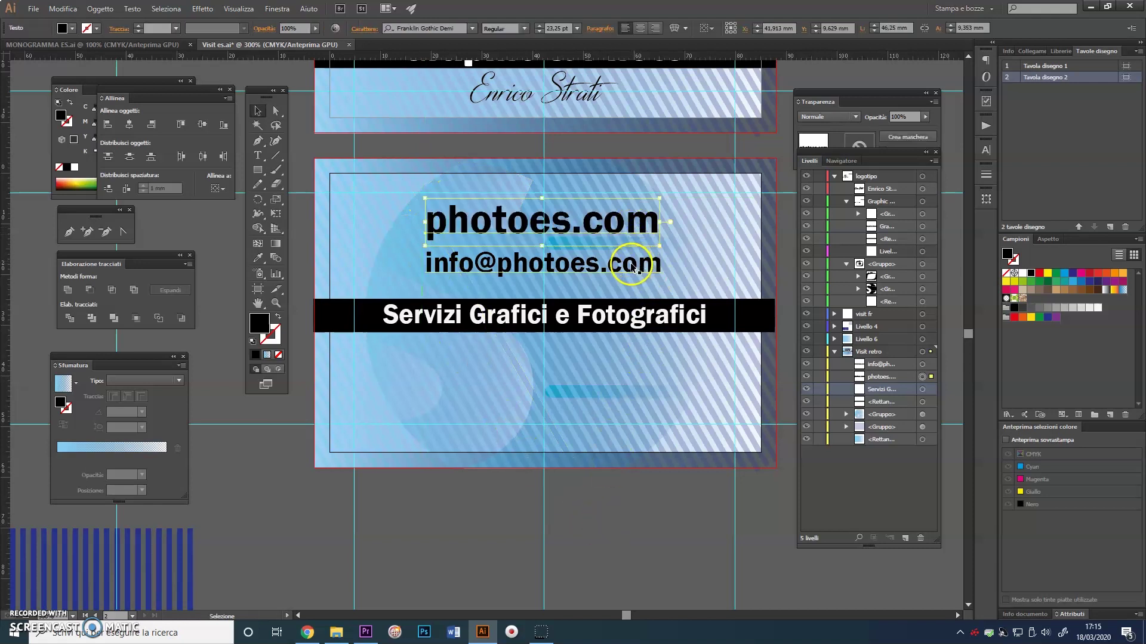
pyautogui.click(612, 440)
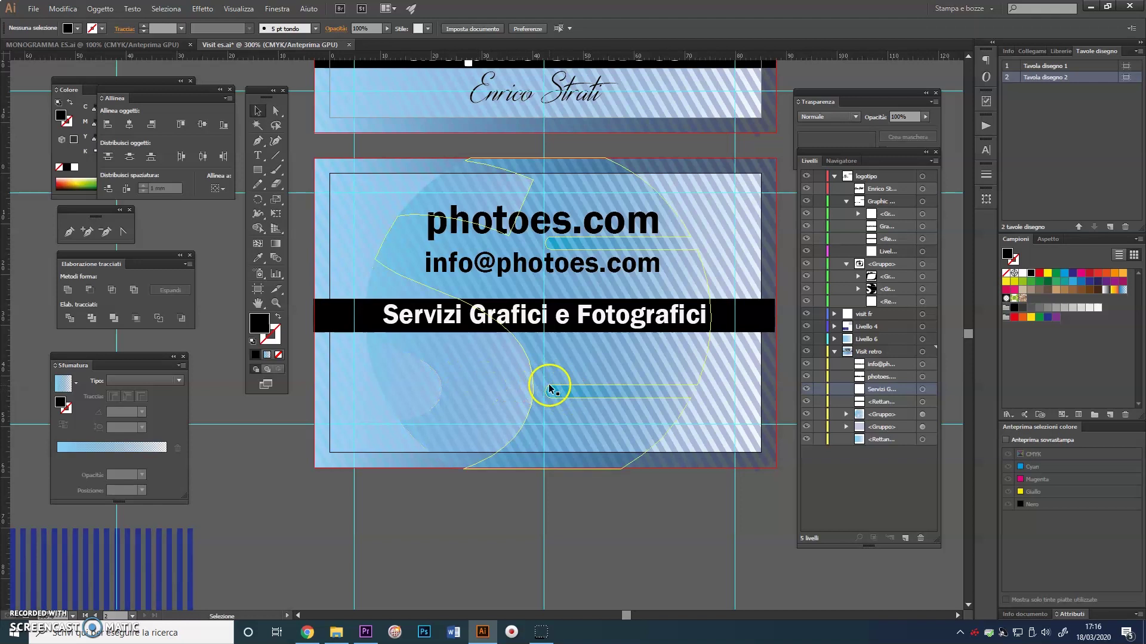
# Copy the e-mail line below the banner, change it to the phone number and centre it
pyautogui.click(257, 156)
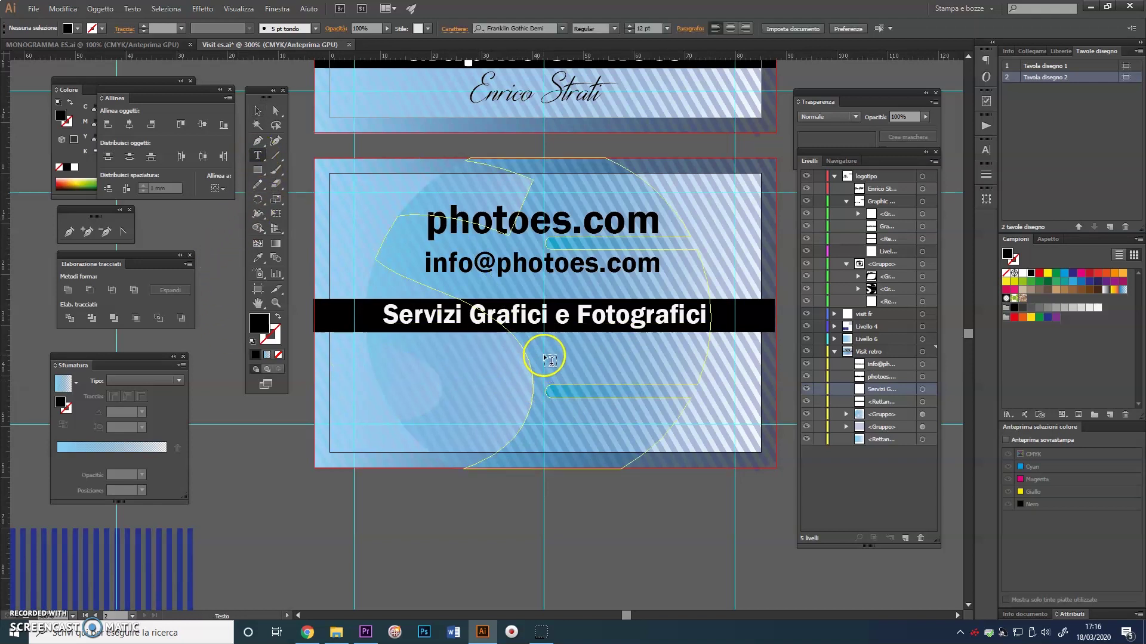
pyautogui.click(257, 111)
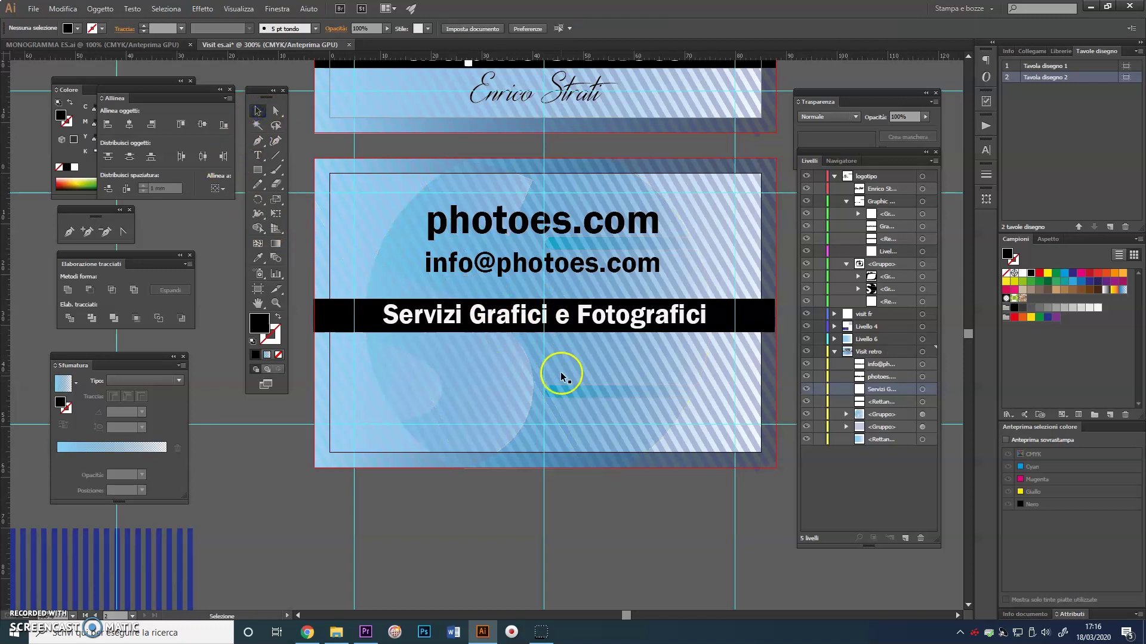
pyautogui.moveTo(564, 267); pyautogui.dragTo(564, 369)
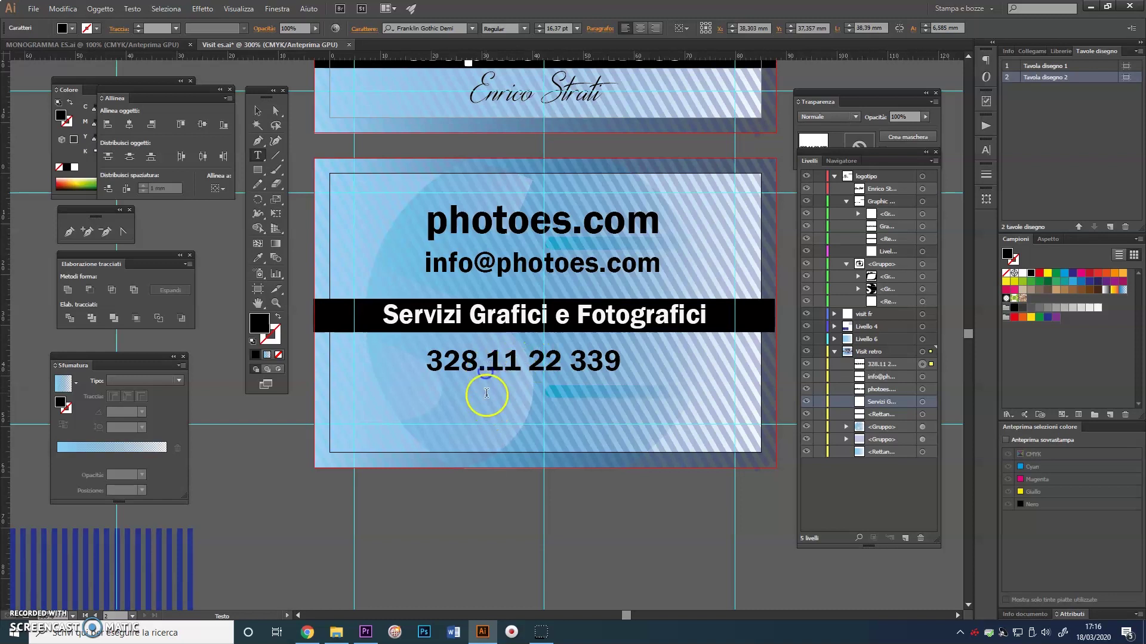
pyautogui.press('BackSpace')
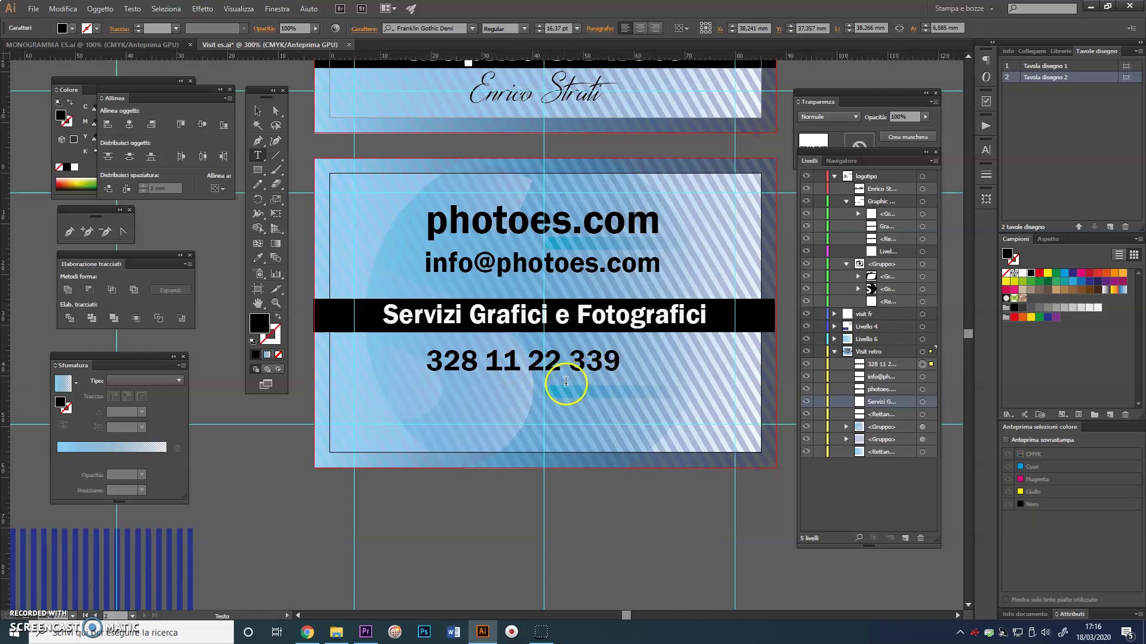
pyautogui.click(257, 110)
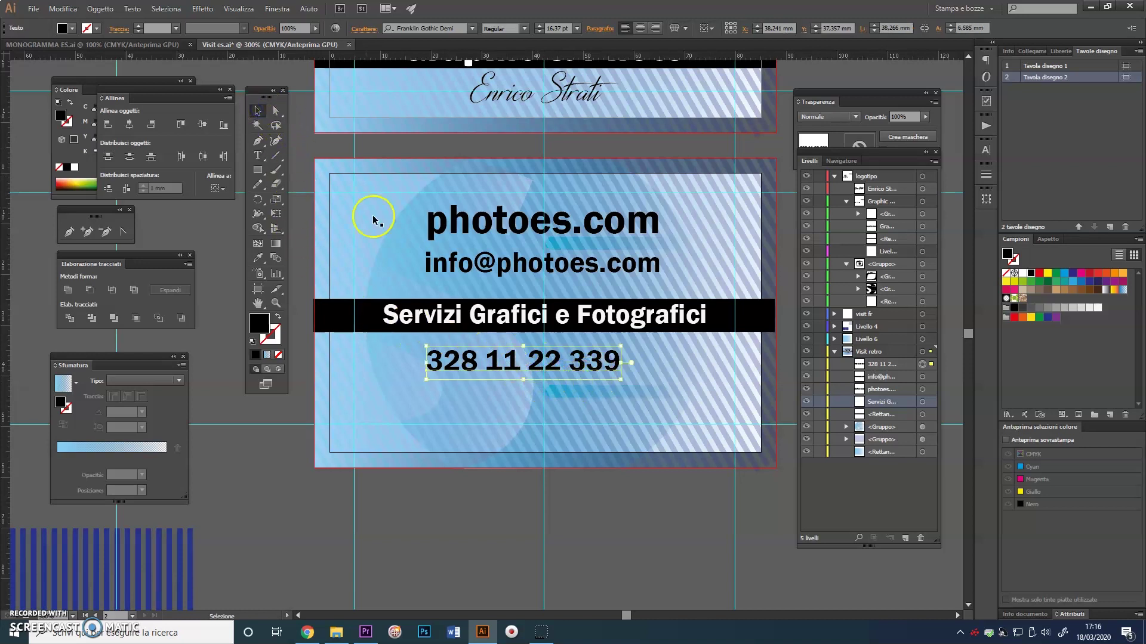
pyautogui.moveTo(511, 365); pyautogui.dragTo(519, 366)
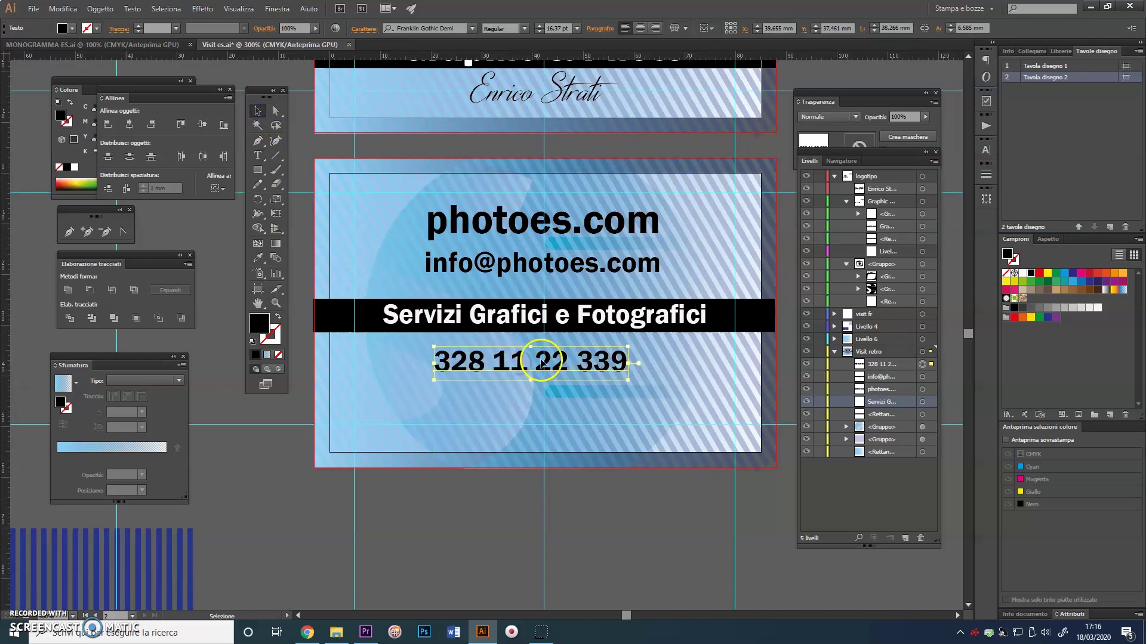
pyautogui.moveTo(519, 366); pyautogui.dragTo(524, 375)
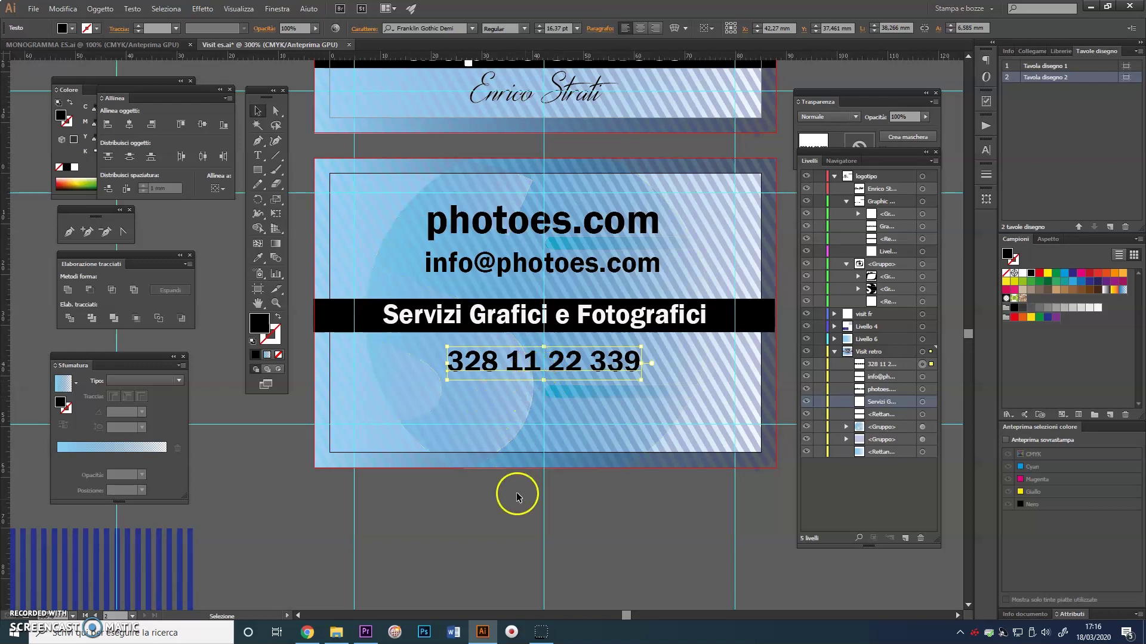
pyautogui.press('a')
pyautogui.press('v')
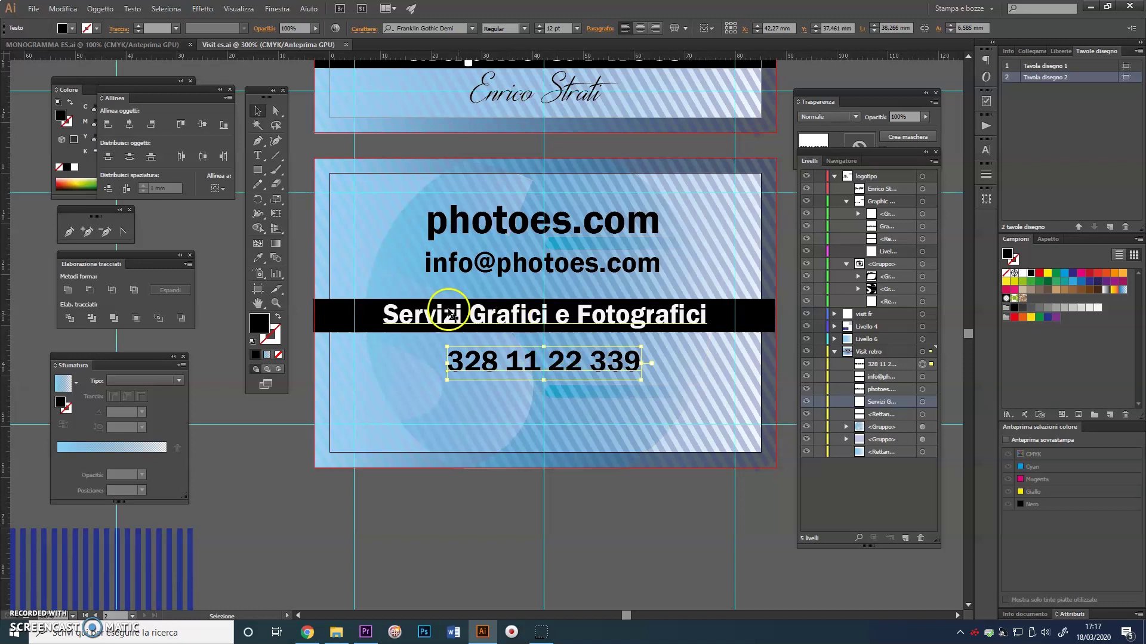
# In the MONOGRAMMA ES document, select the Facebook and Instagram icons and drag them toward the cards
pyautogui.click(124, 48)
pyautogui.click(172, 525)
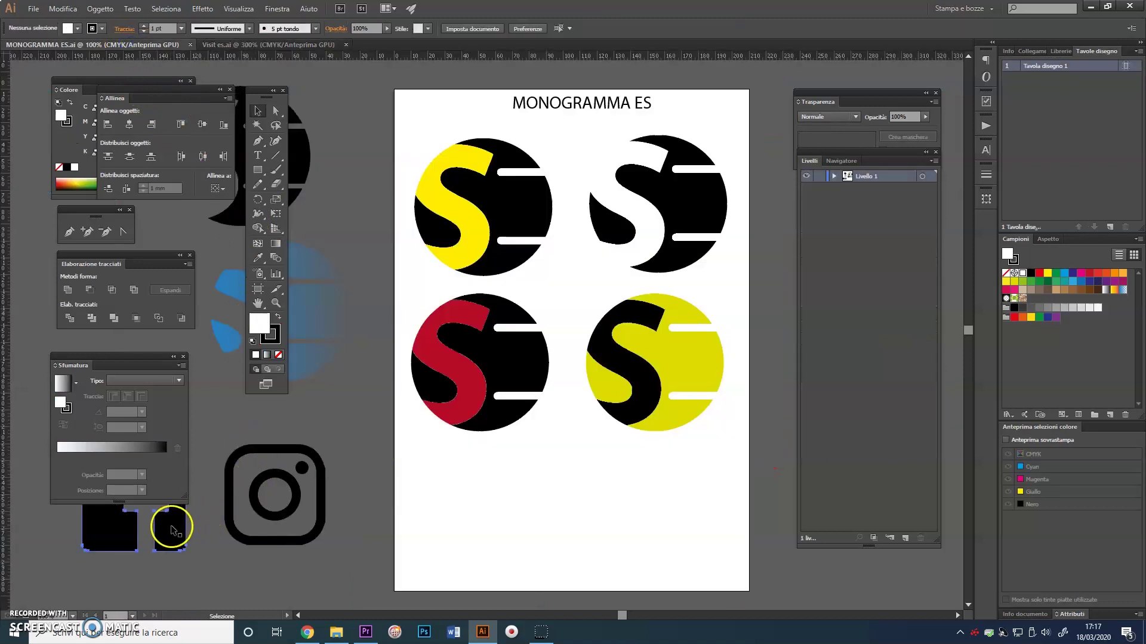
pyautogui.keyDown('shift'); pyautogui.click(231, 503); pyautogui.keyUp('shift')
pyautogui.moveTo(231, 505); pyautogui.dragTo(598, 549)
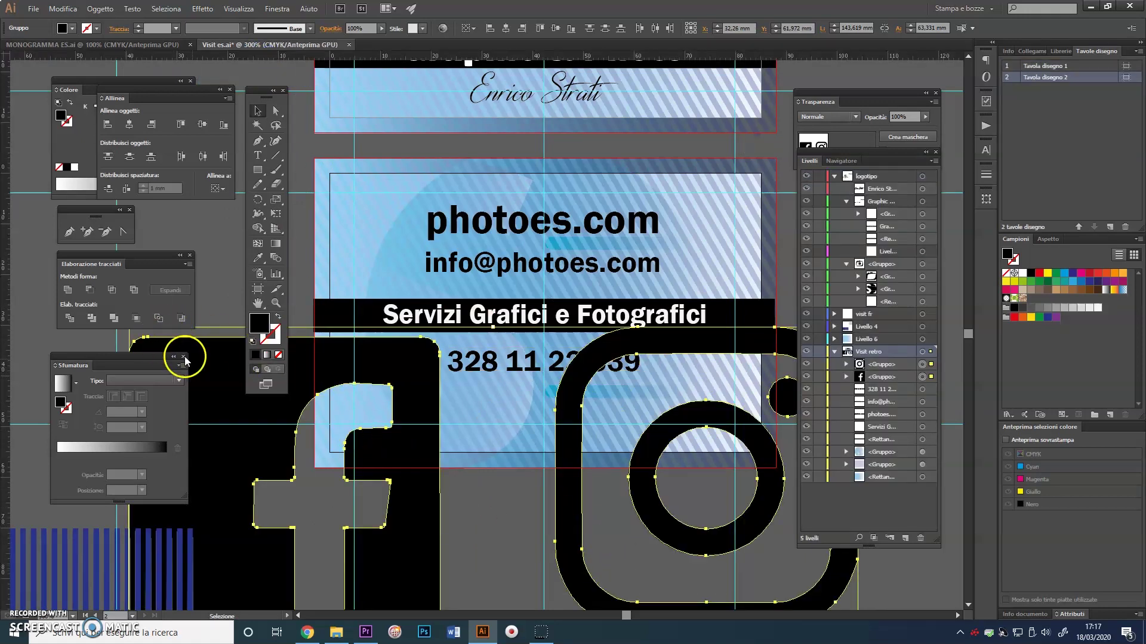
# Scale the icons down, place them beneath the phone number on the back card, and zoom out
pyautogui.moveTo(153, 263); pyautogui.dragTo(125, 237)
pyautogui.moveTo(129, 328); pyautogui.dragTo(472, 448)
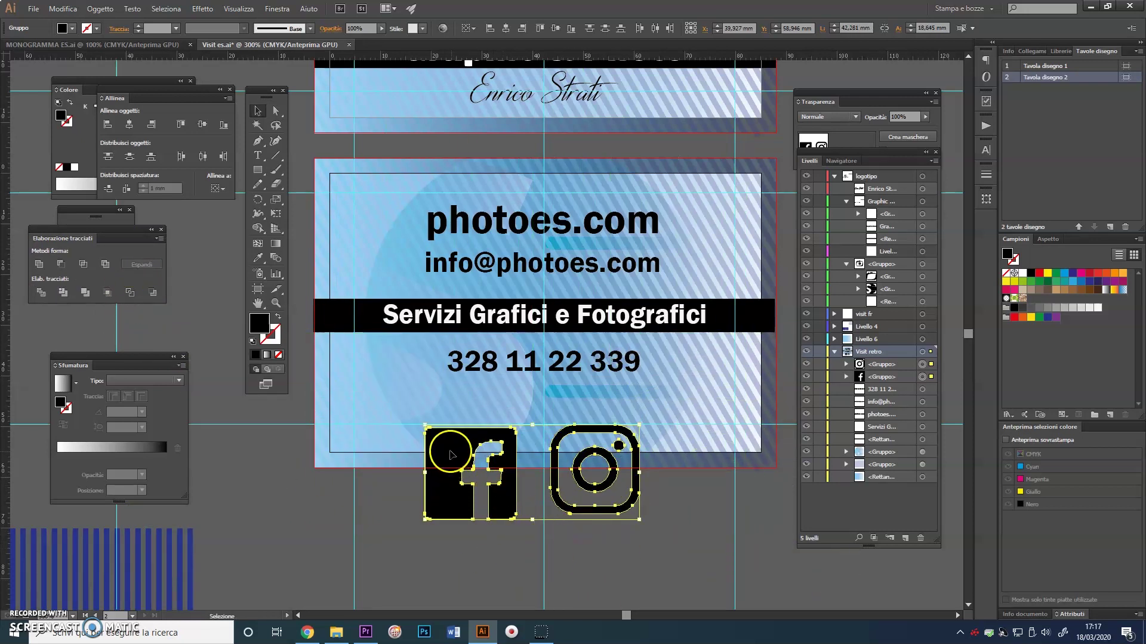
pyautogui.moveTo(443, 488); pyautogui.dragTo(498, 428)
pyautogui.click(609, 520)
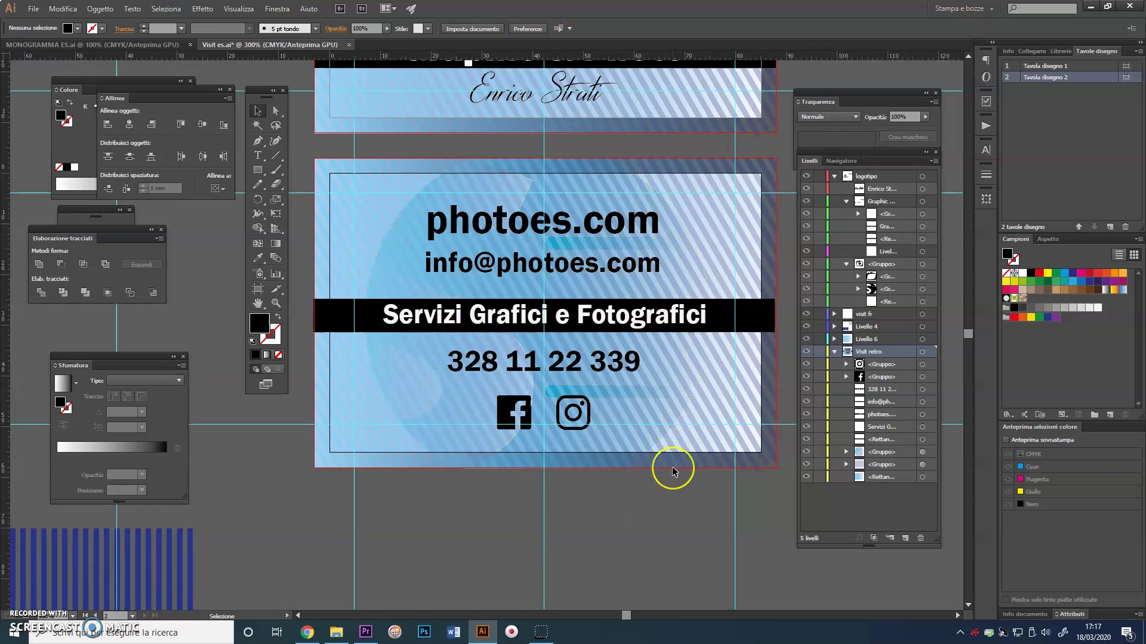
pyautogui.hotkey('ctrl', '-')
pyautogui.hotkey('ctrl', '-')
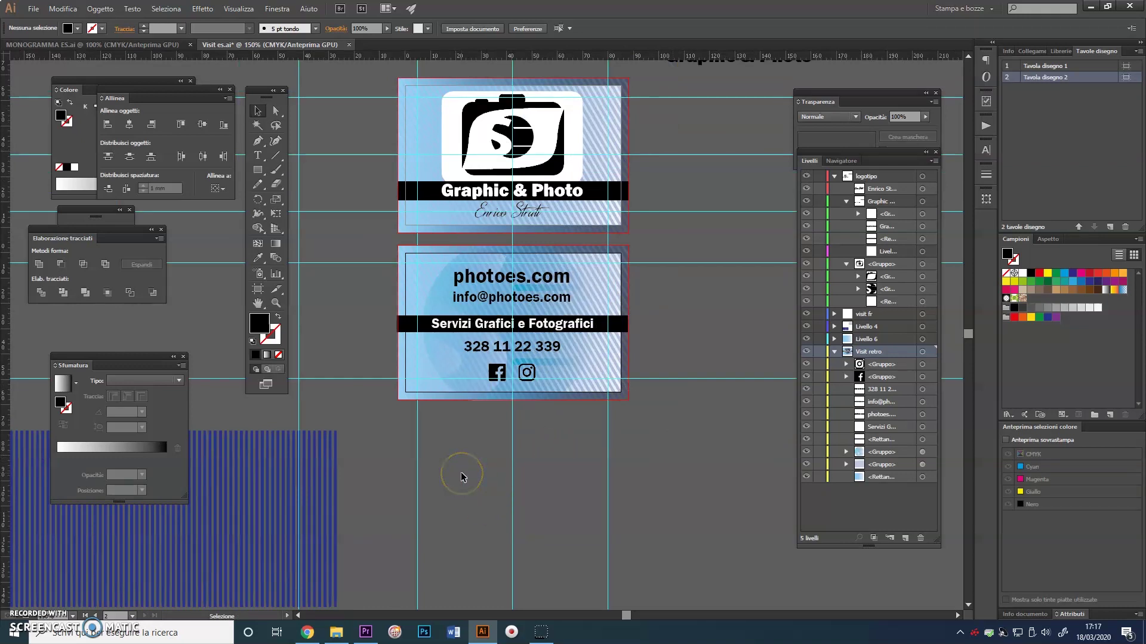
# Delete the spare blue stripe pattern lying beside the cards
pyautogui.moveTo(220, 532); pyautogui.dragTo(531, 498)
pyautogui.moveTo(446, 559); pyautogui.dragTo(674, 567)
pyautogui.press('Delete')
# Zoom in on the front card and select the camera logo group
pyautogui.moveTo(583, 414); pyautogui.dragTo(365, 521)
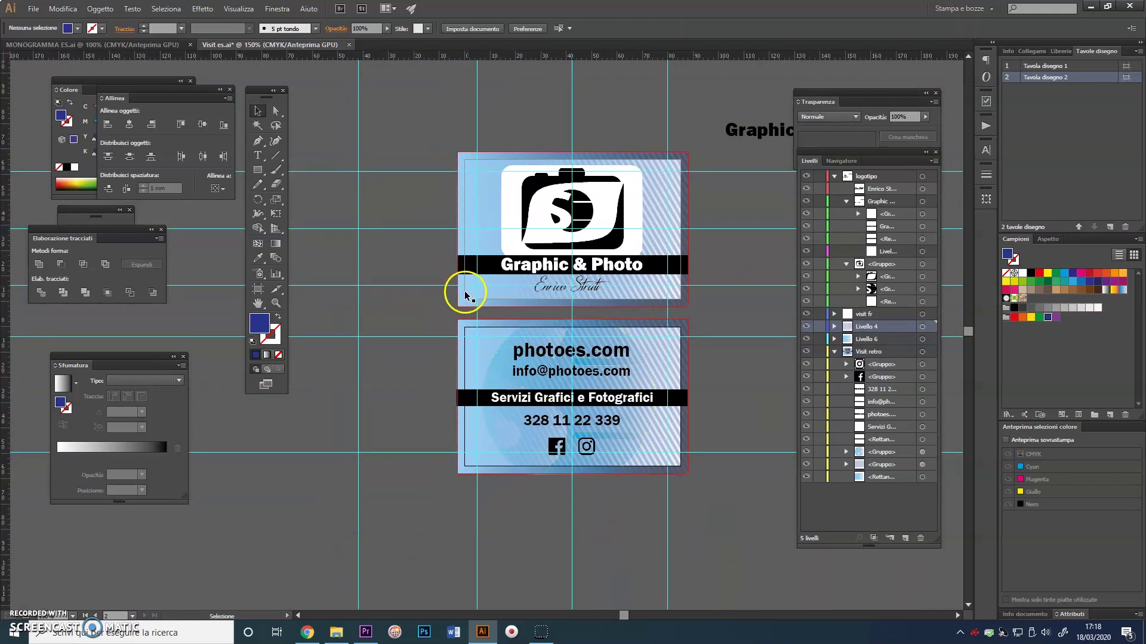
pyautogui.click(486, 344)
pyautogui.click(557, 285)
pyautogui.hotkey('ctrl', '+')
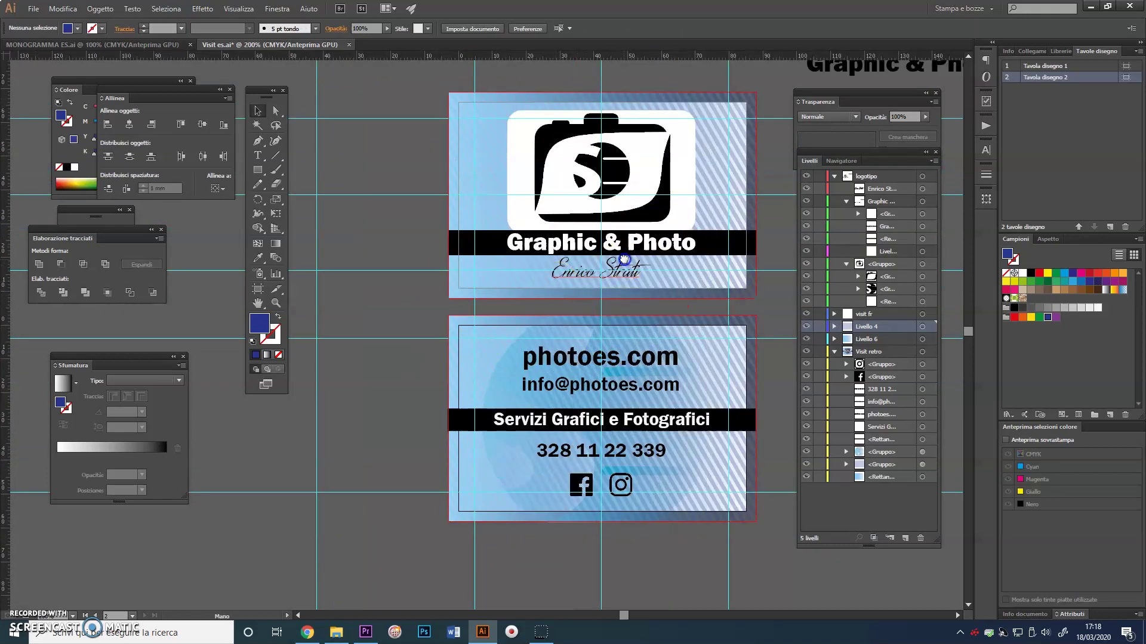
pyautogui.hotkey('ctrl', '+')
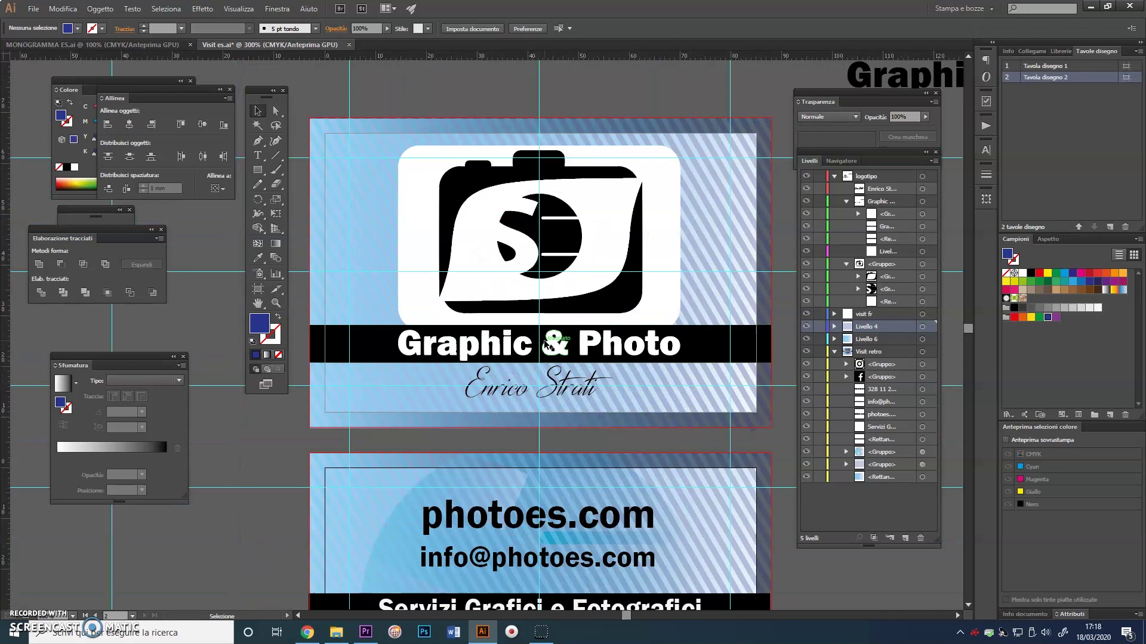
pyautogui.moveTo(814, 103); pyautogui.dragTo(833, 126)
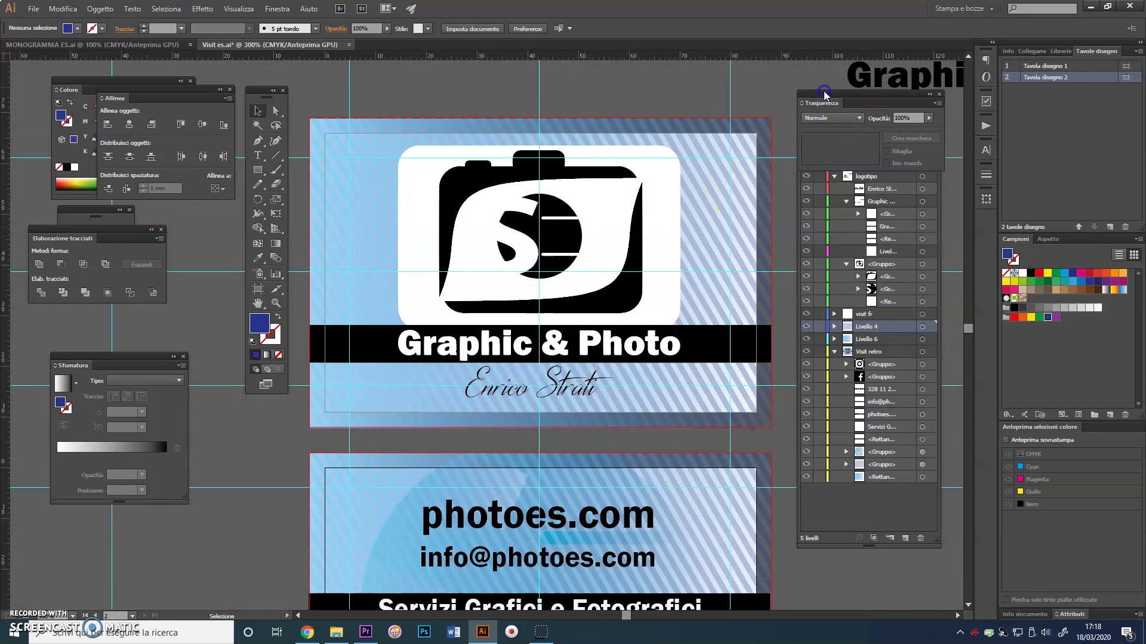
pyautogui.click(657, 218)
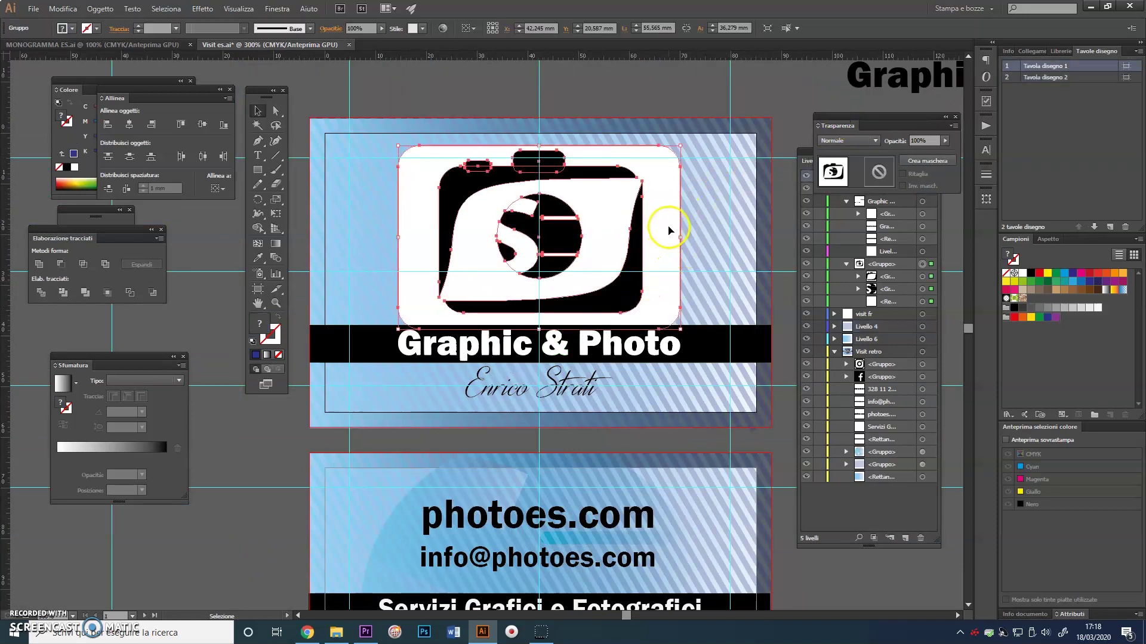
# Apply the Azzurro dissolvenza gradient preset to the white rounded rectangle inside the logo group
pyautogui.doubleClick(668, 229)
pyautogui.click(672, 228)
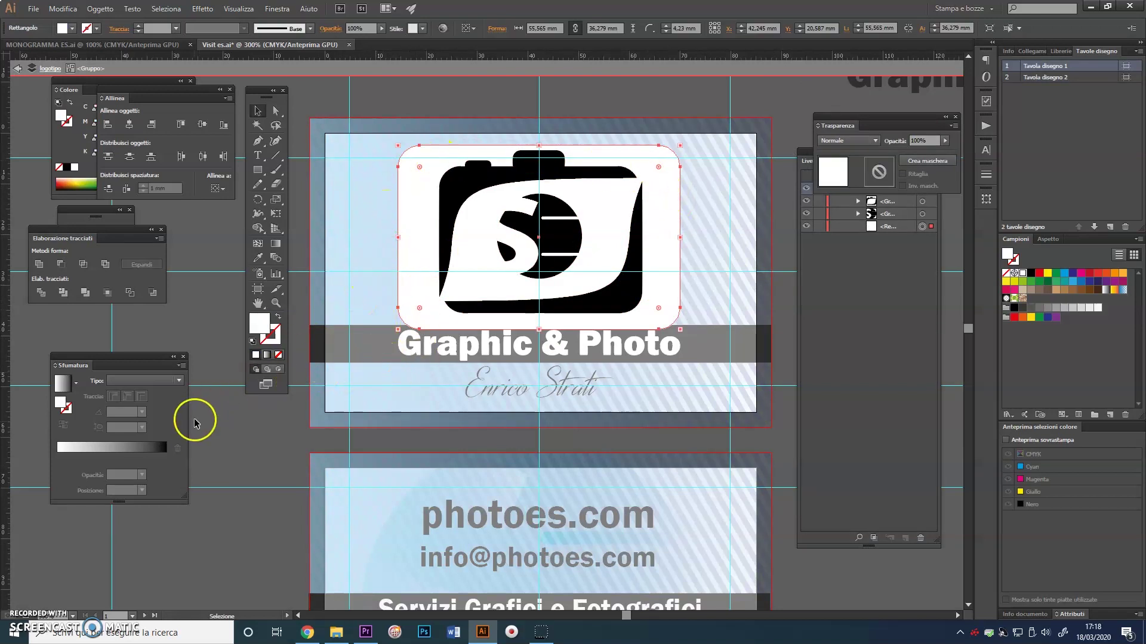
pyautogui.click(77, 383)
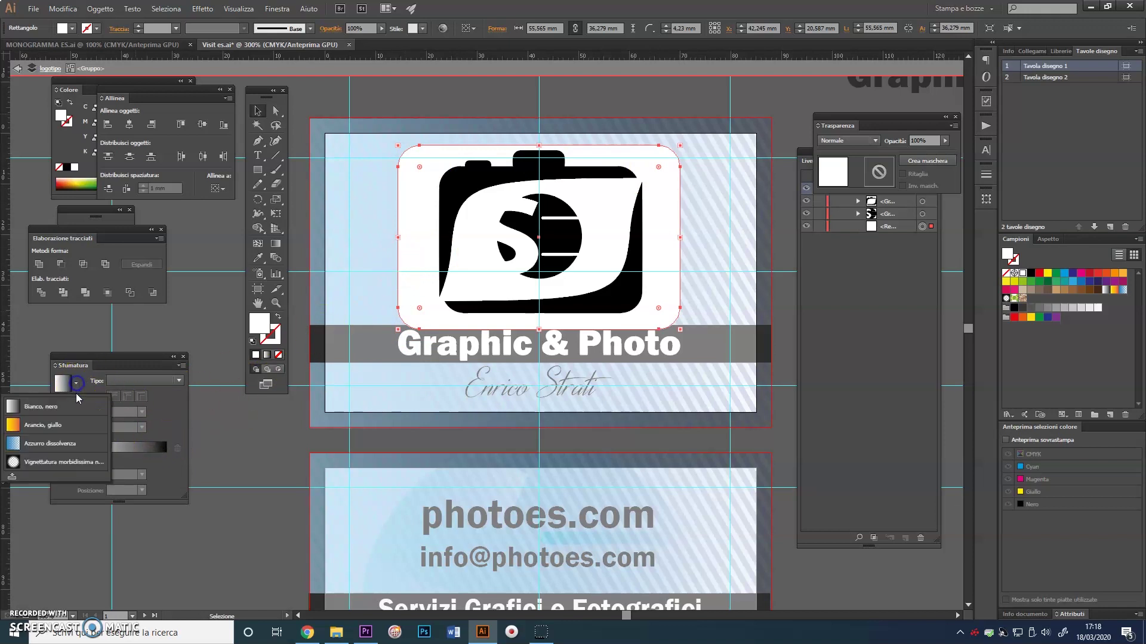
pyautogui.click(54, 445)
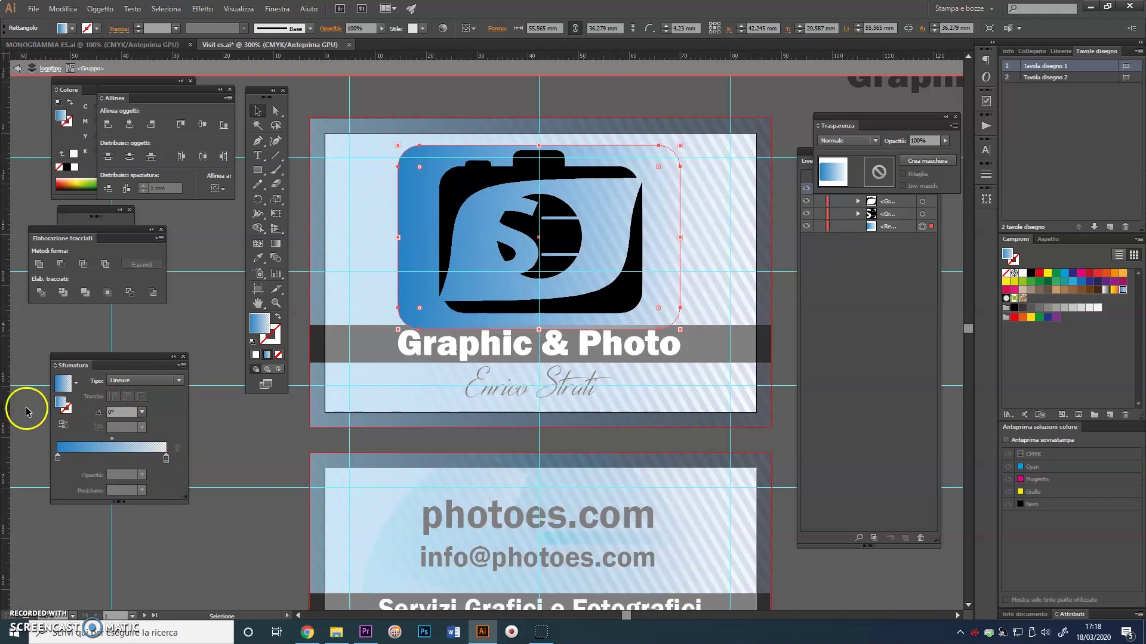
# Set the gradient's left stop to white and make the gradient Radial
pyautogui.doubleClick(58, 457)
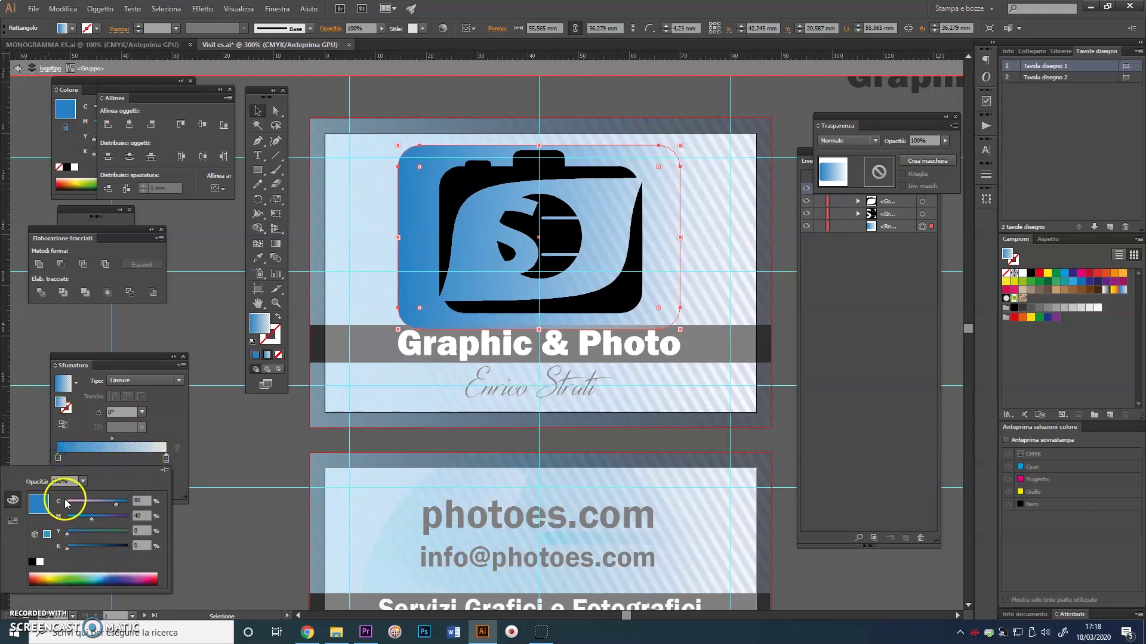
pyautogui.click(41, 562)
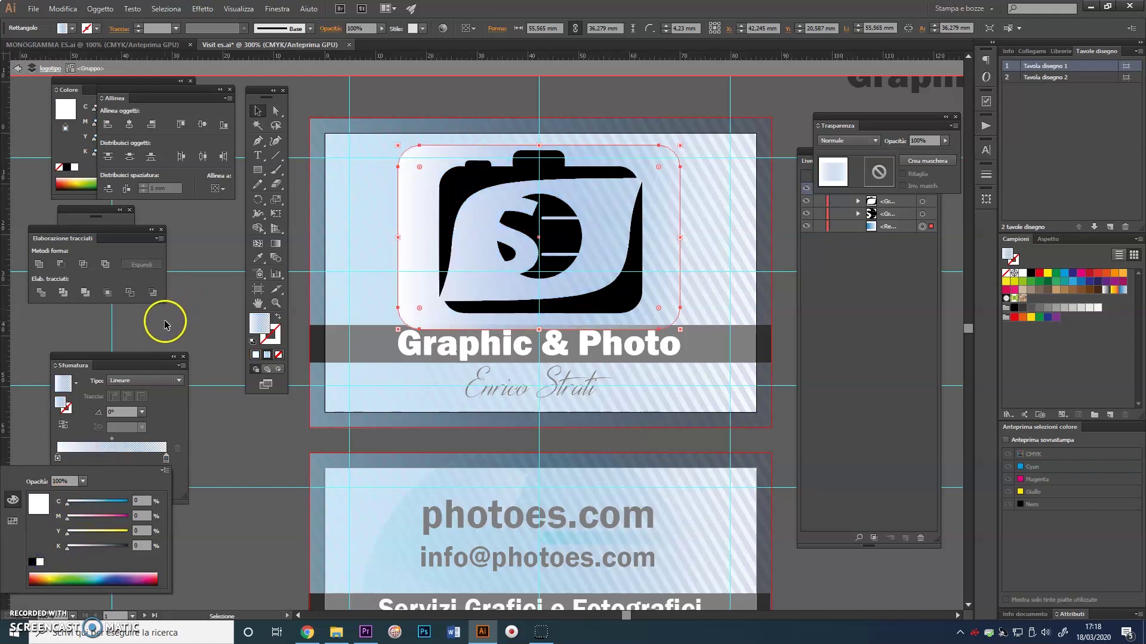
pyautogui.click(179, 381)
pyautogui.click(179, 381)
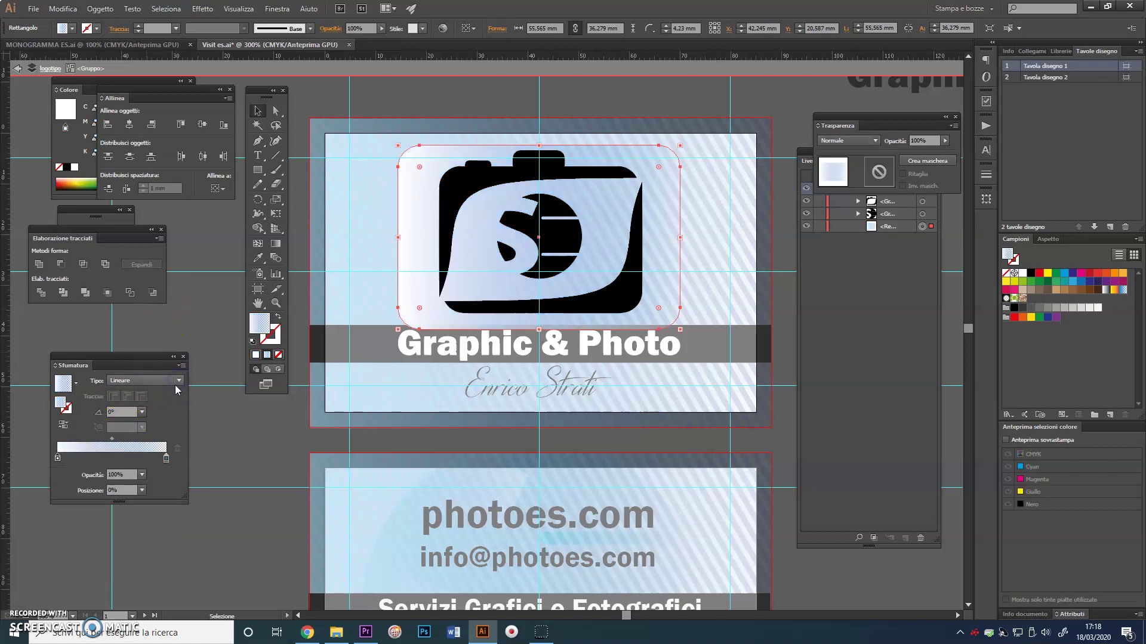
pyautogui.click(150, 409)
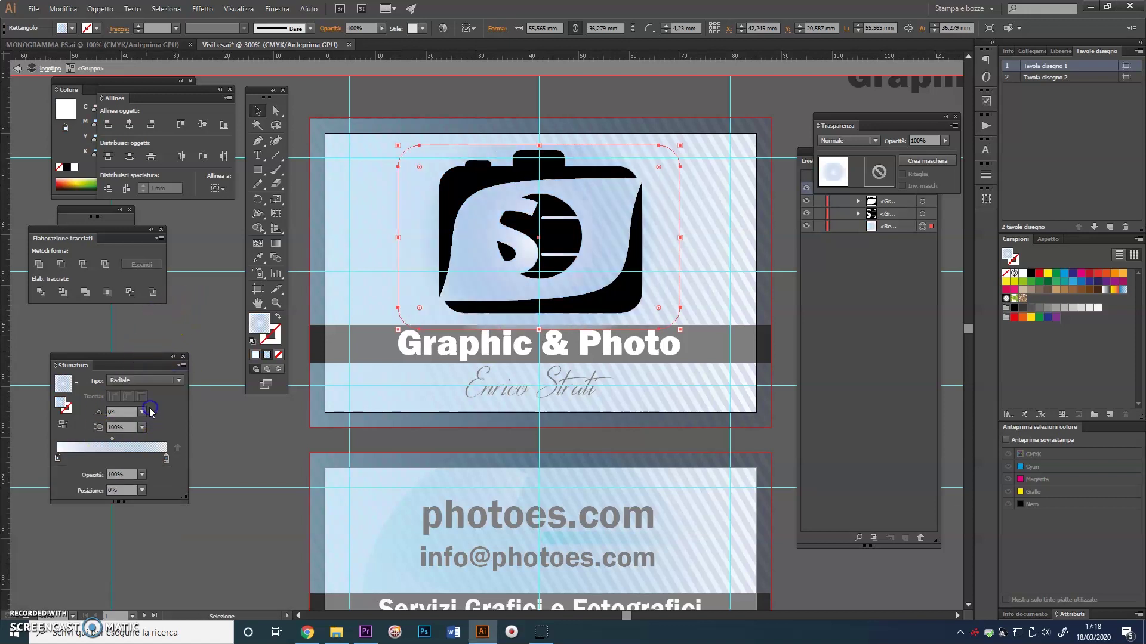
# Make the right stop white and transparent, stretch the rectangle's top slightly, and adjust the midpoint
pyautogui.doubleClick(165, 457)
pyautogui.click(41, 562)
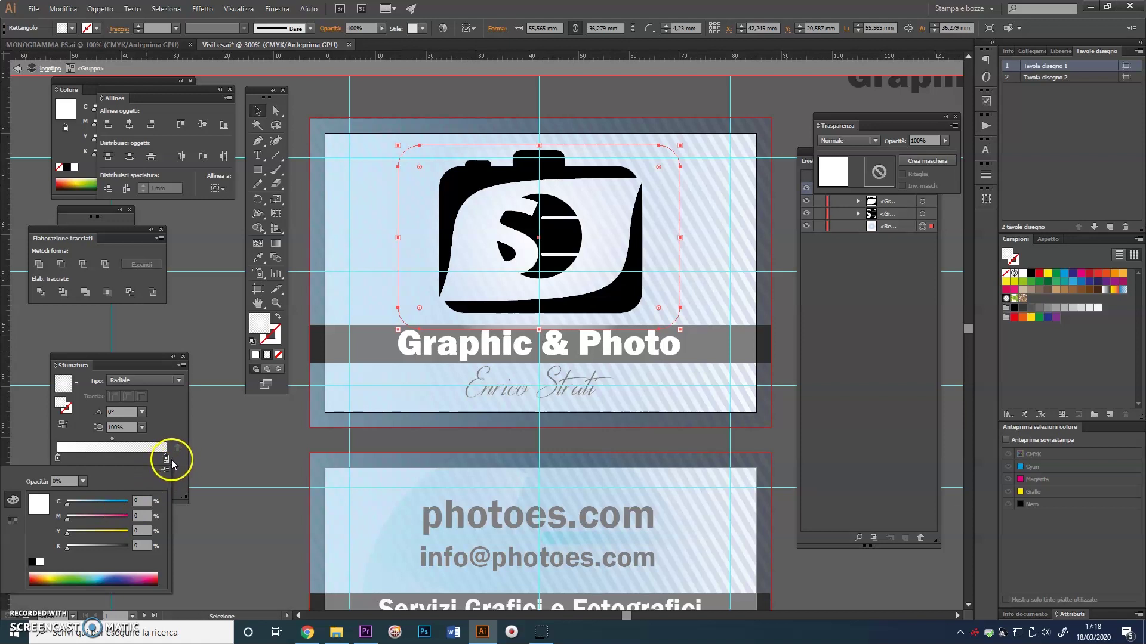
pyautogui.click(131, 439)
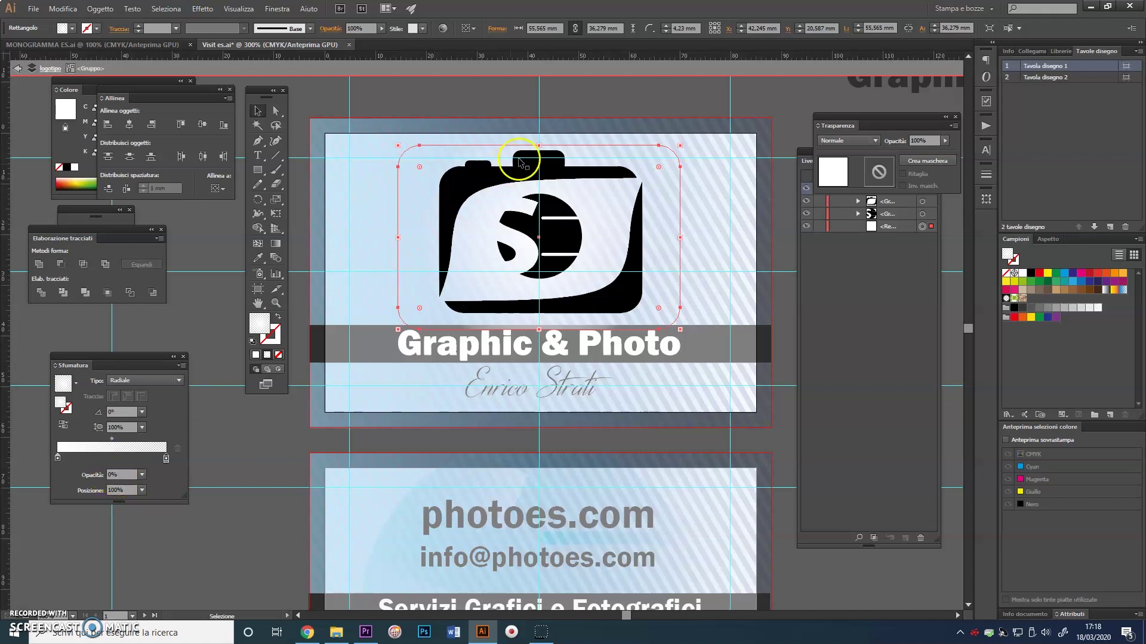
pyautogui.moveTo(539, 145); pyautogui.dragTo(539, 133)
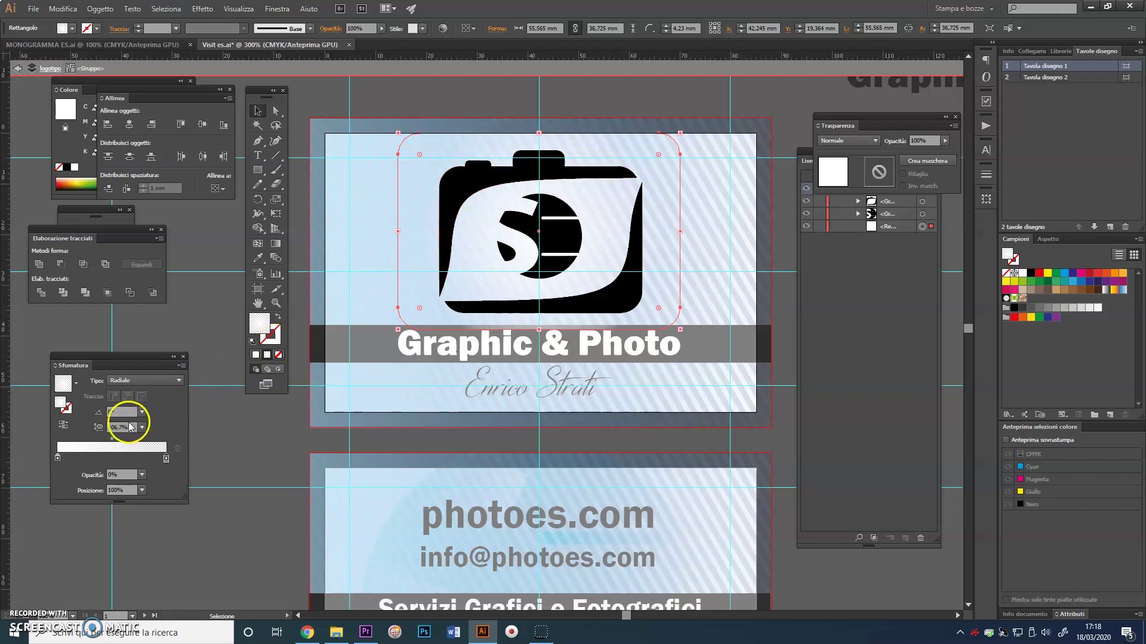
pyautogui.click(112, 440)
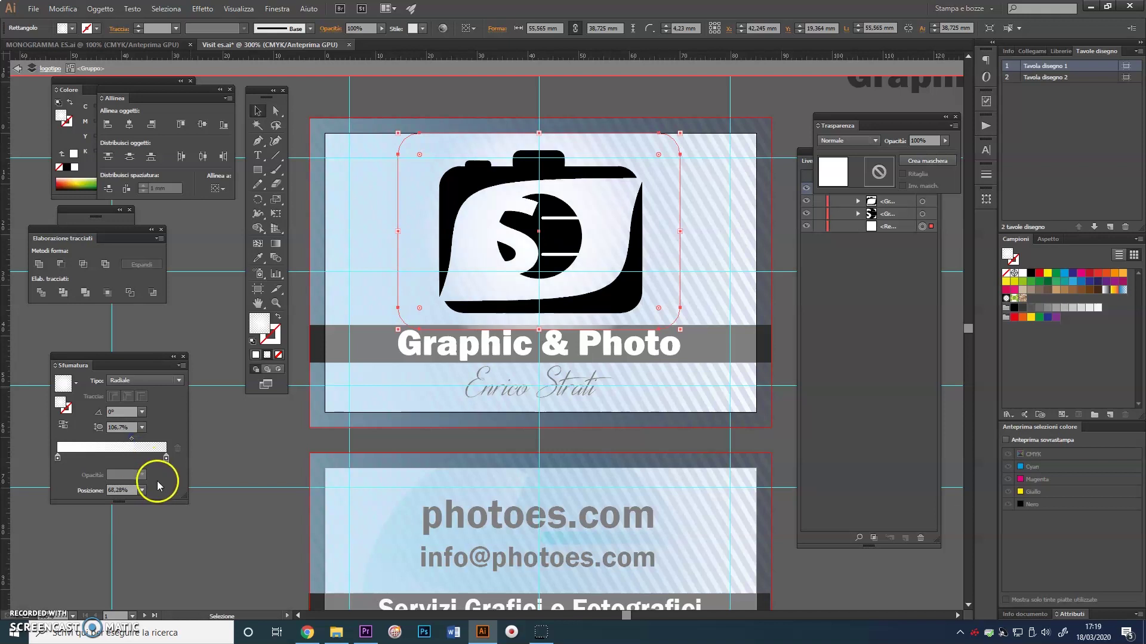
pyautogui.click(270, 451)
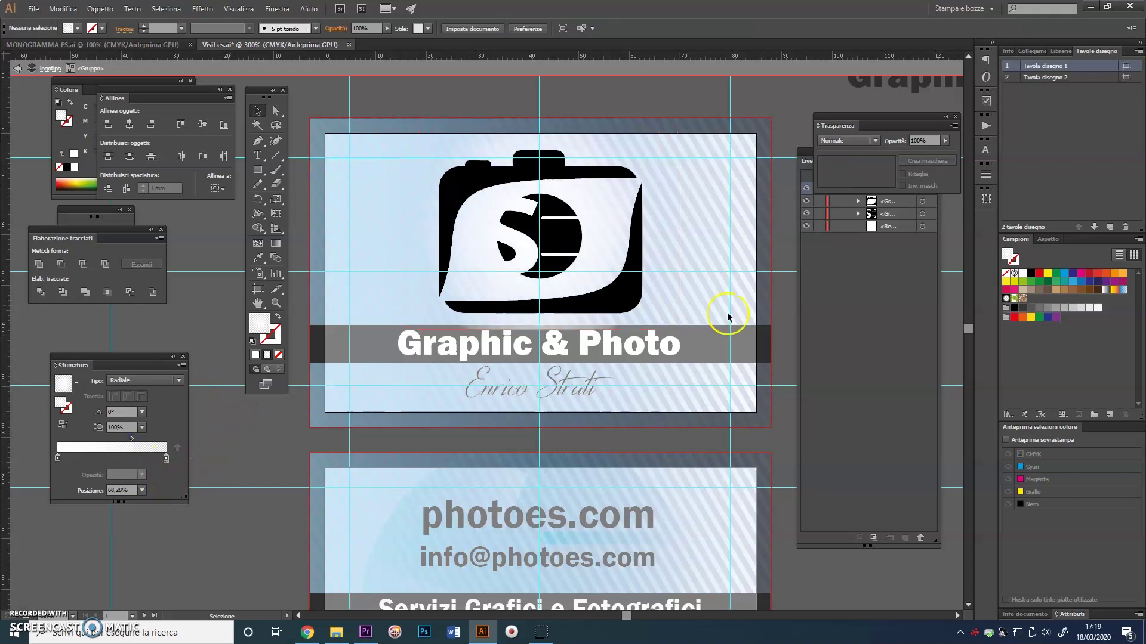
# Exit Isolation Mode, zoom out to 200%, and center both finished card sides in view
pyautogui.doubleClick(786, 300)
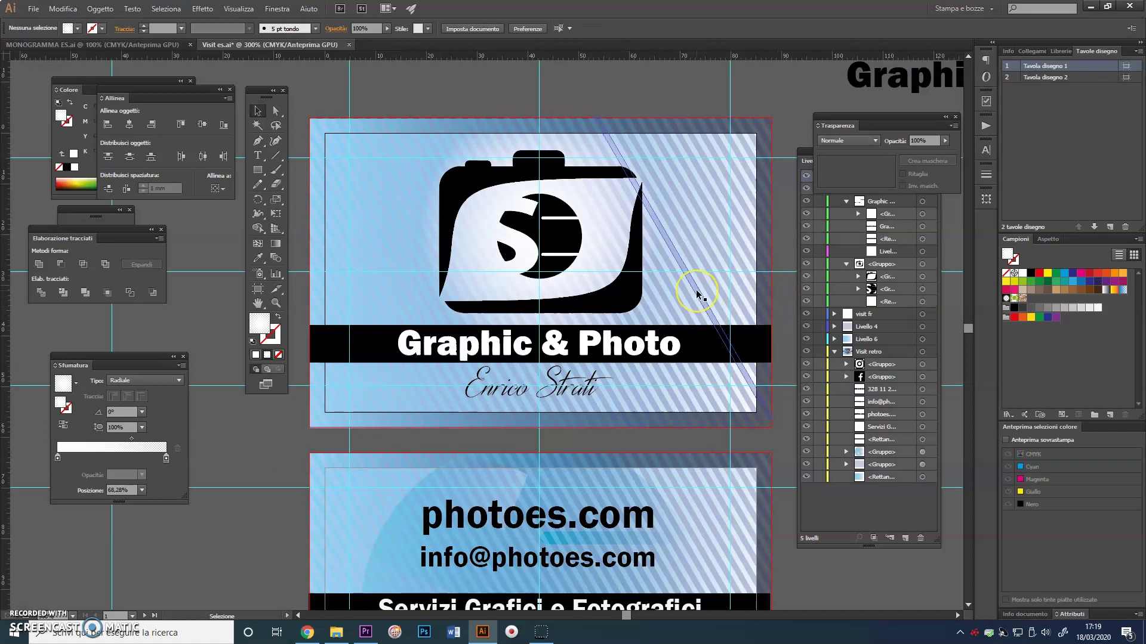
pyautogui.hotkey('ctrl', '-')
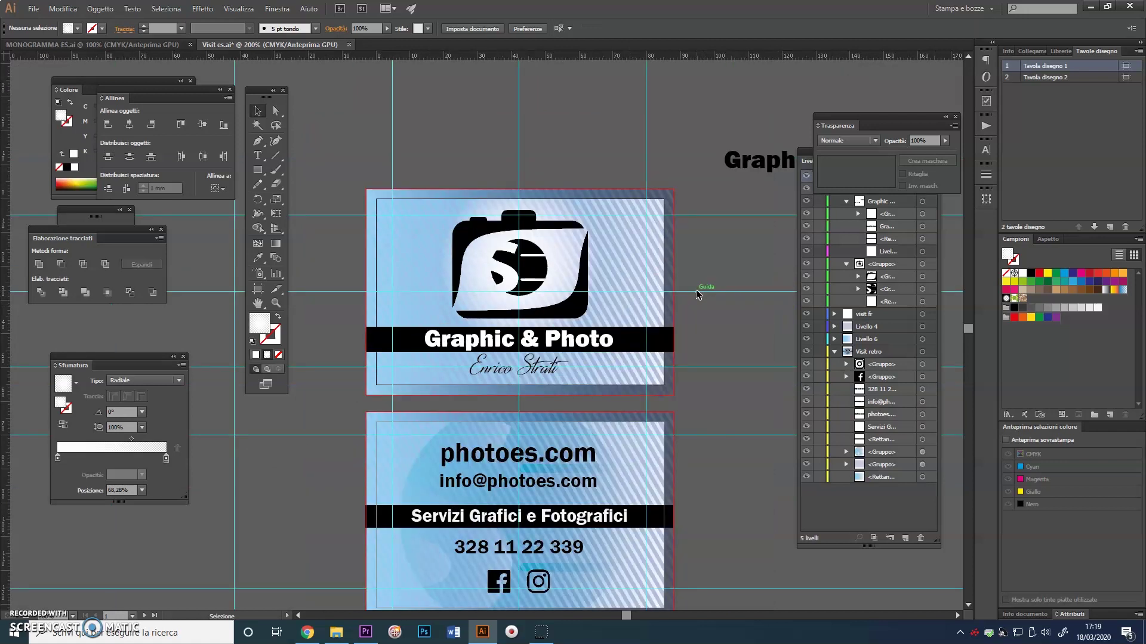
pyautogui.moveTo(550, 410); pyautogui.dragTo(561, 321)
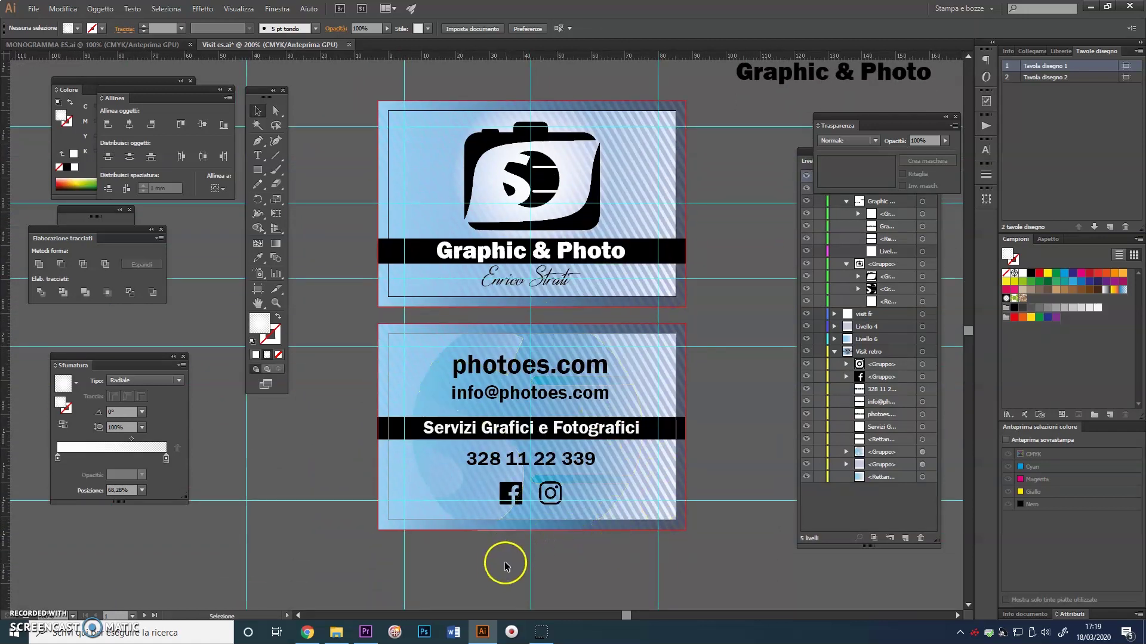